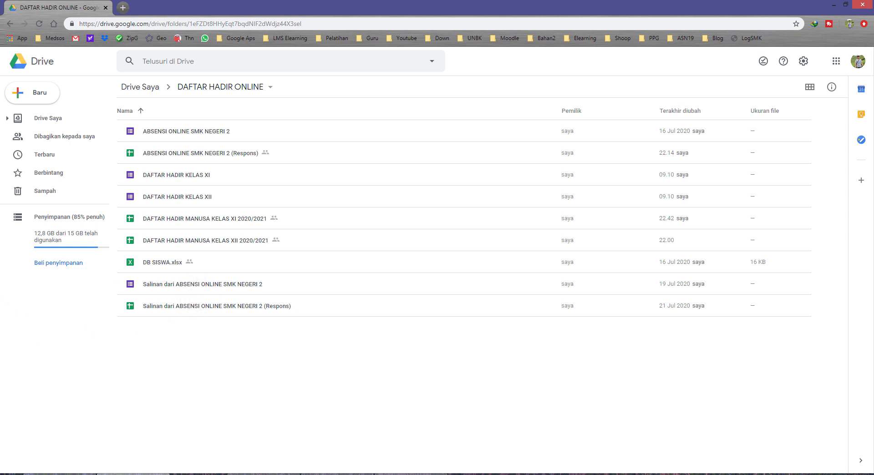
# Step: Open the DAFTAR HADIR MANUSA KELAS XI 2020/2021 spreadsheet and set its zoom to 150%
pyautogui.click(449, 474)
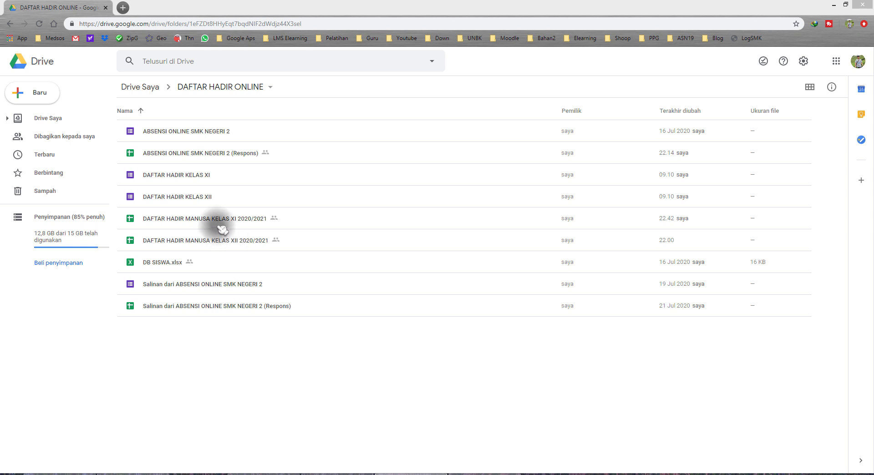
pyautogui.doubleClick(298, 221)
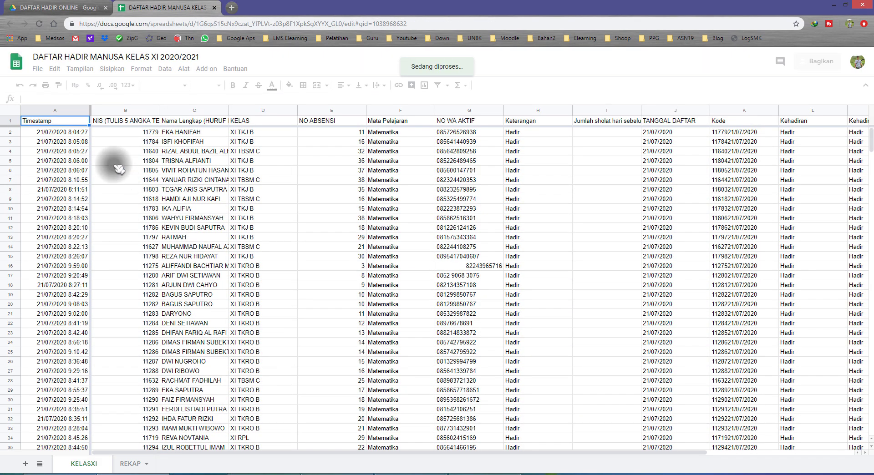
pyautogui.click(93, 85)
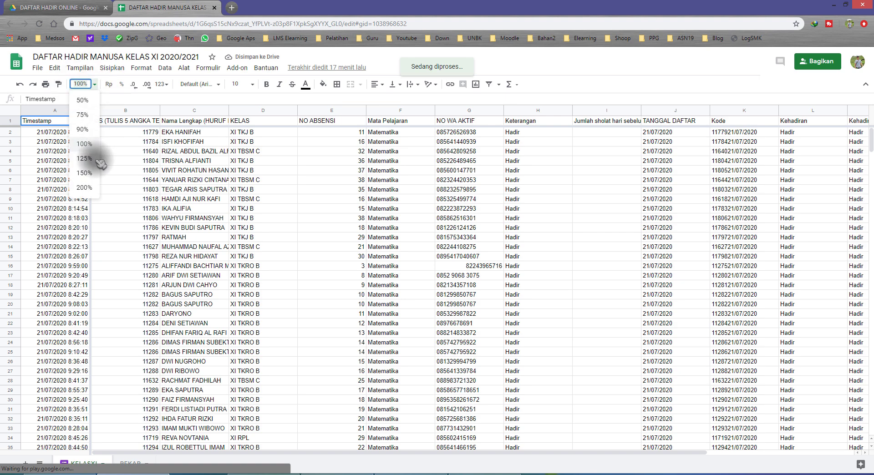
pyautogui.click(85, 173)
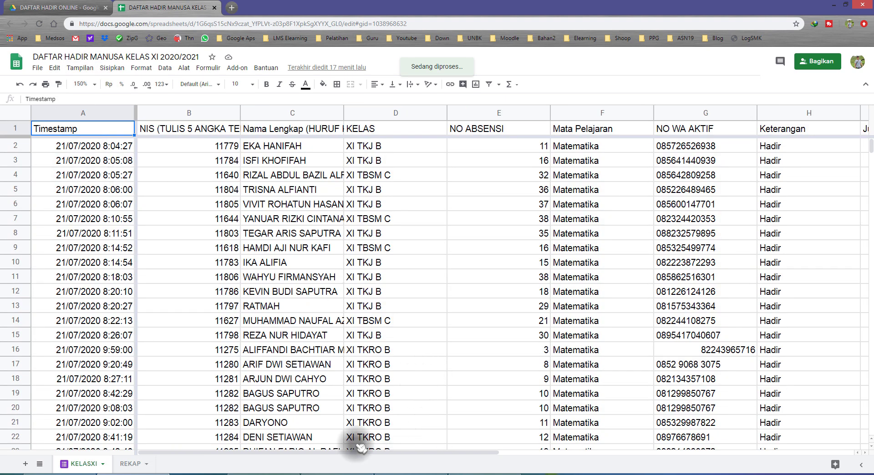
# Step: Examine the submission times recorded in the Timestamp column of the KELASXI sheet
pyautogui.click(101, 114)
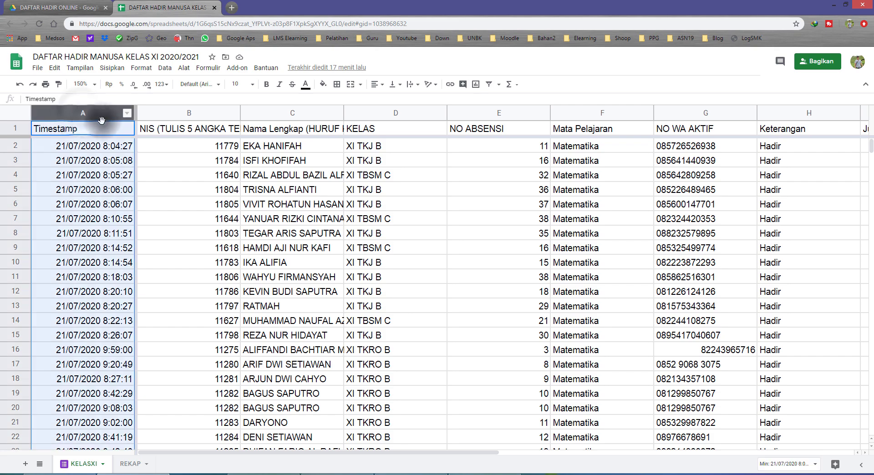
pyautogui.scroll(-12, 108, 184)
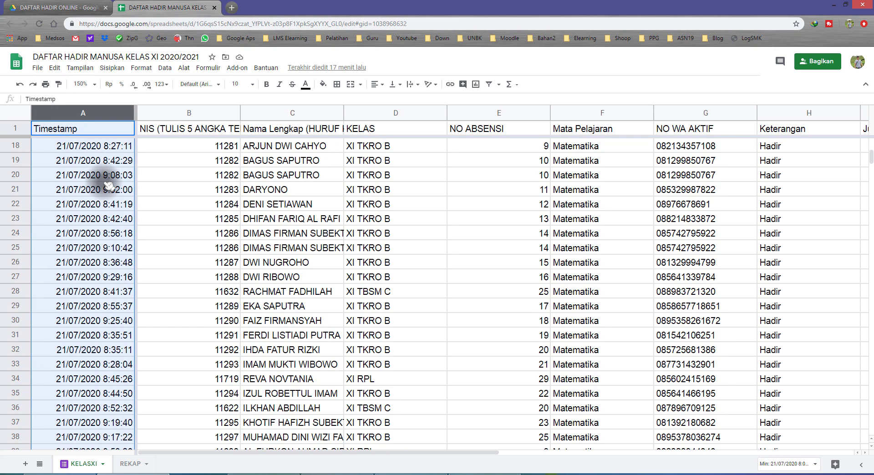
pyautogui.scroll(-5, 107, 189)
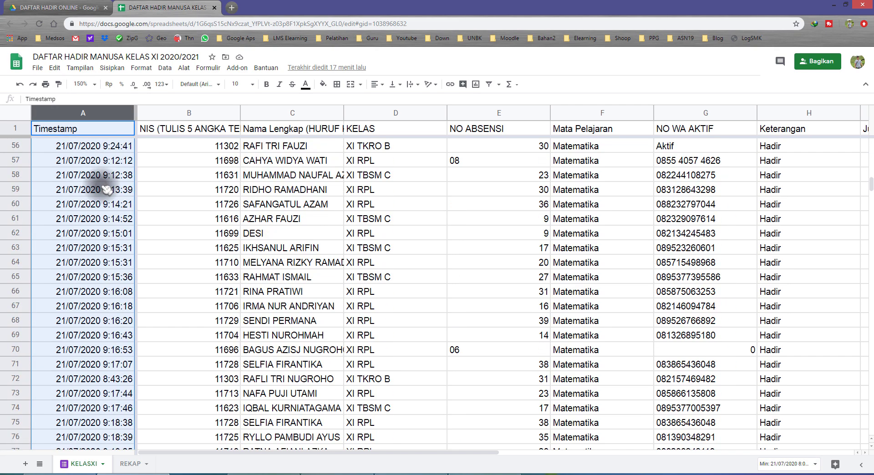
pyautogui.scroll(-12, 107, 189)
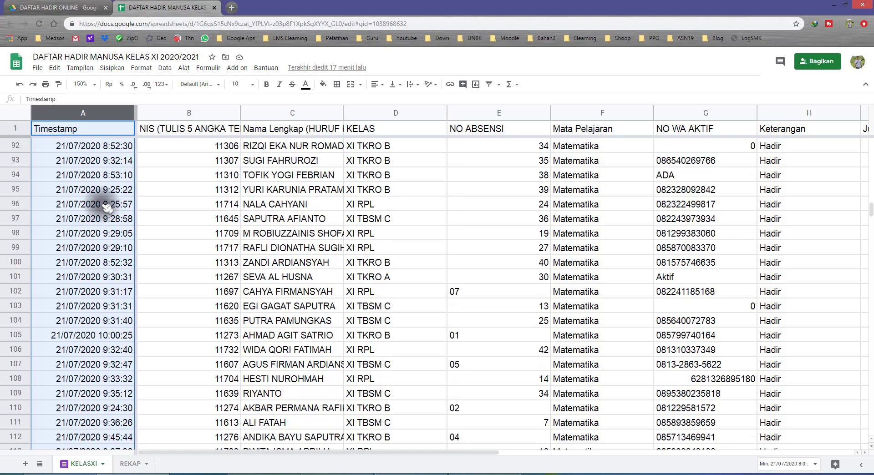
pyautogui.scroll(-3, 107, 207)
pyautogui.click(91, 192)
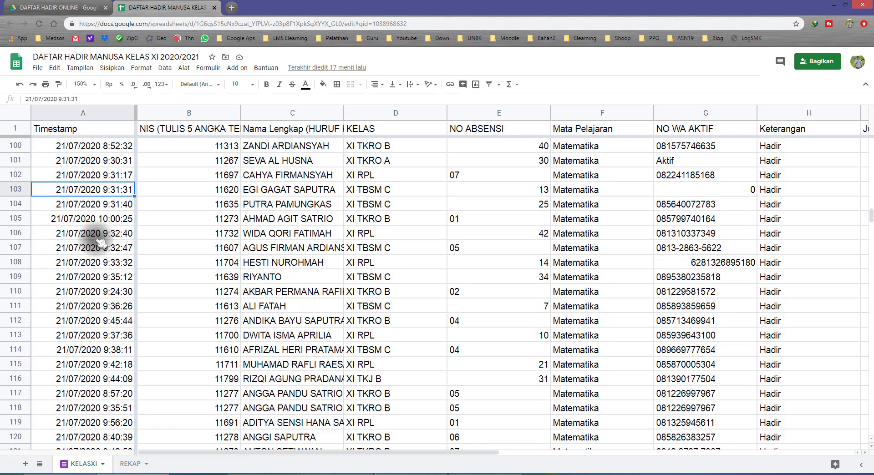
pyautogui.click(99, 234)
pyautogui.scroll(-5, 97, 232)
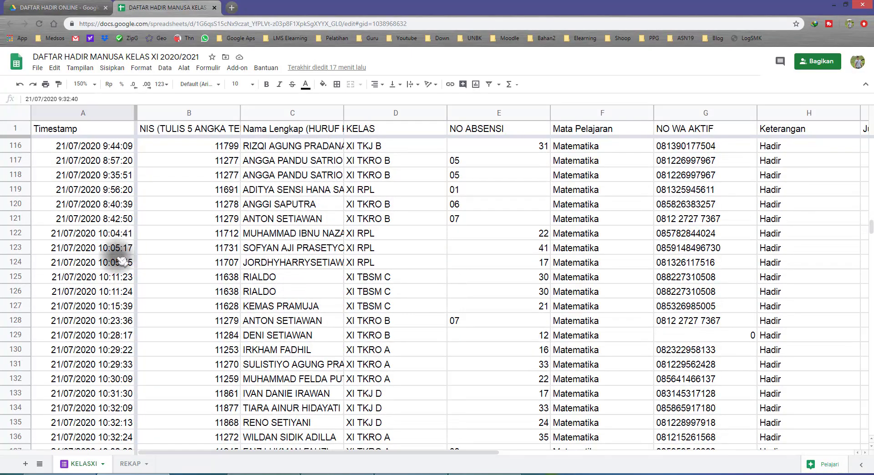
pyautogui.scroll(3, 205, 328)
pyautogui.scroll(-1, 289, 414)
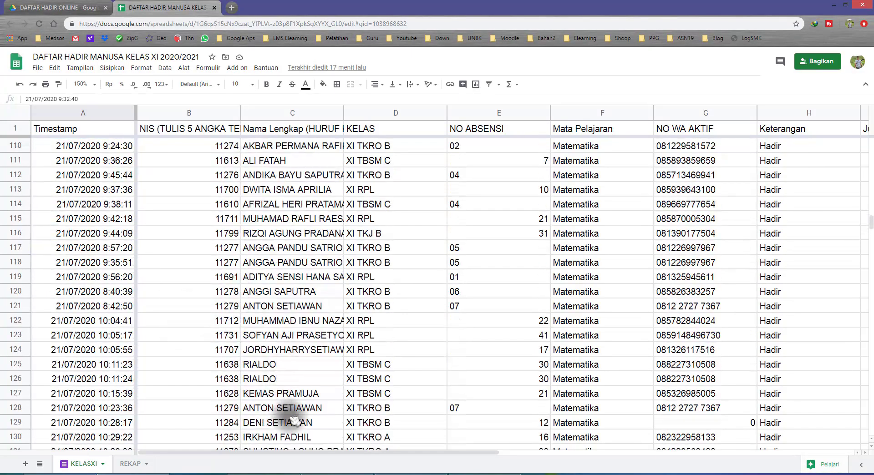
# Step: Inspect the formula in the Kehadiran header cell and the attendance values below it
pyautogui.moveTo(269, 452); pyautogui.dragTo(637, 458)
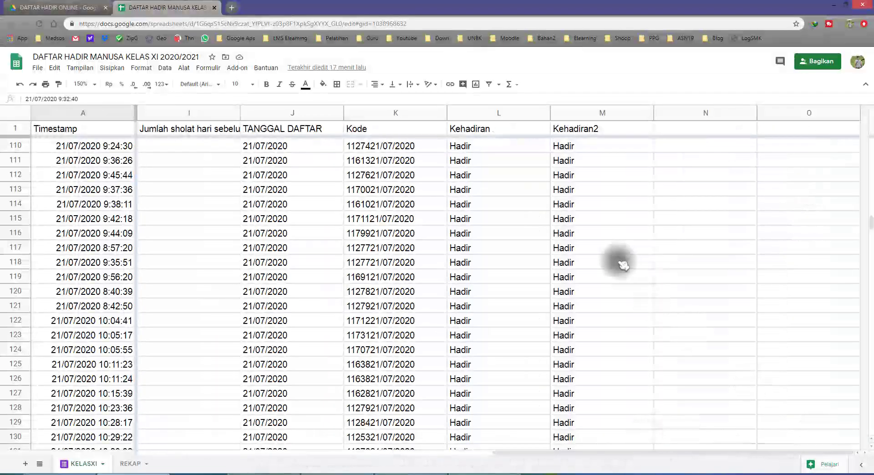
pyautogui.scroll(3, 591, 213)
pyautogui.click(570, 132)
pyautogui.click(497, 132)
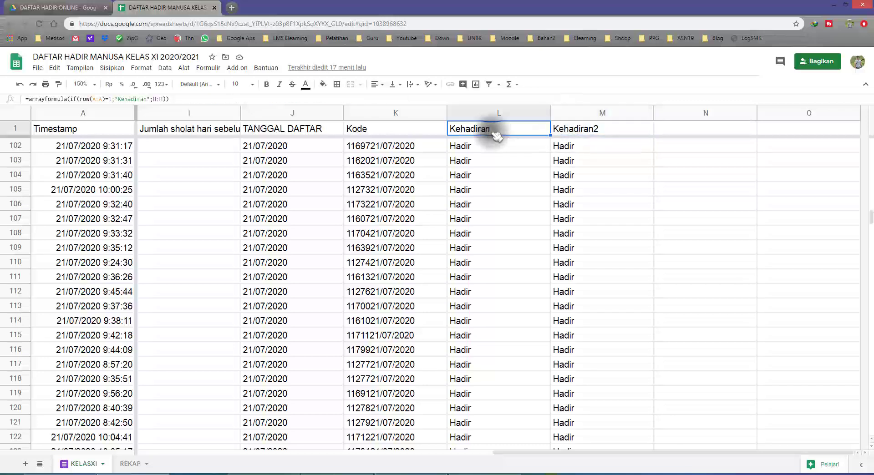
pyautogui.click(485, 147)
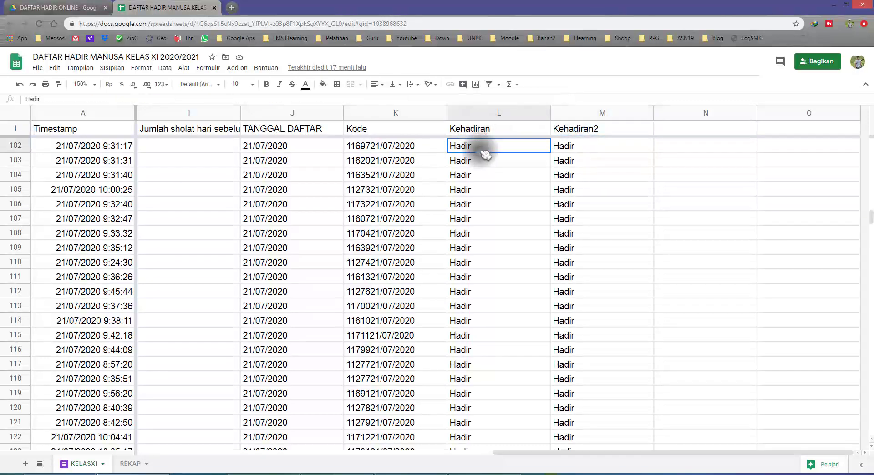
pyautogui.scroll(-17, 492, 193)
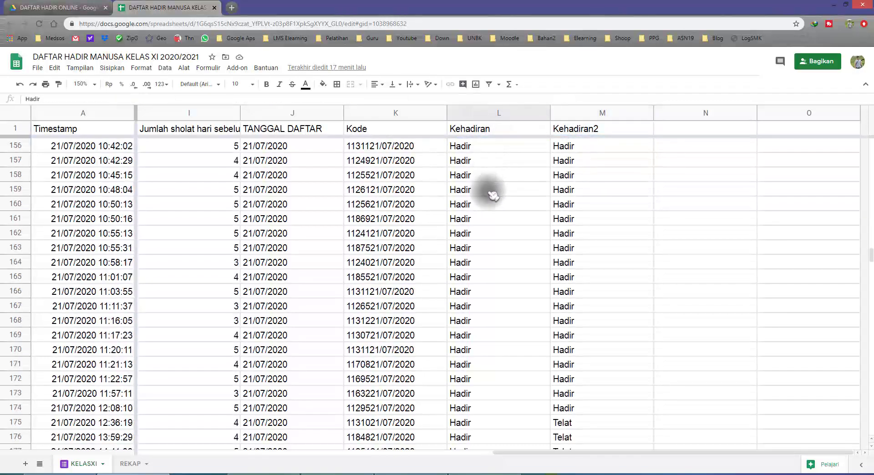
# Step: Inspect the formula in the Kehadiran2 header cell and review that column's values against the timestamps
pyautogui.scroll(10, 536, 156)
pyautogui.click(578, 130)
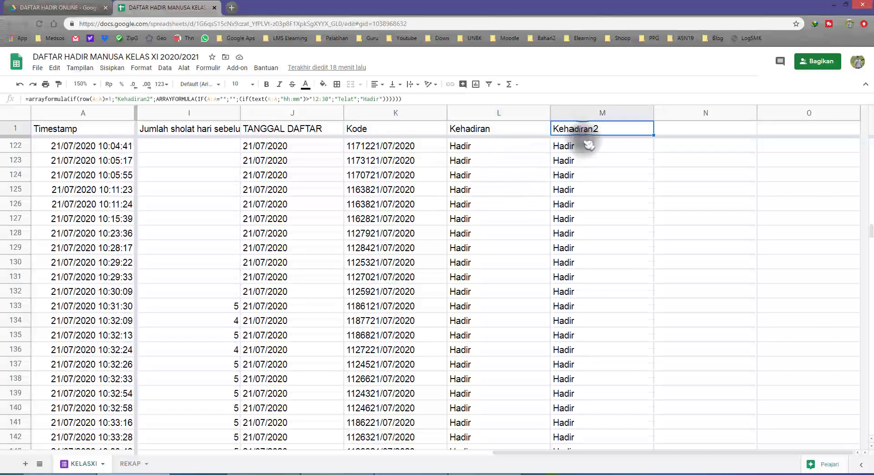
pyautogui.scroll(5, 591, 154)
pyautogui.scroll(6, 592, 154)
pyautogui.click(586, 148)
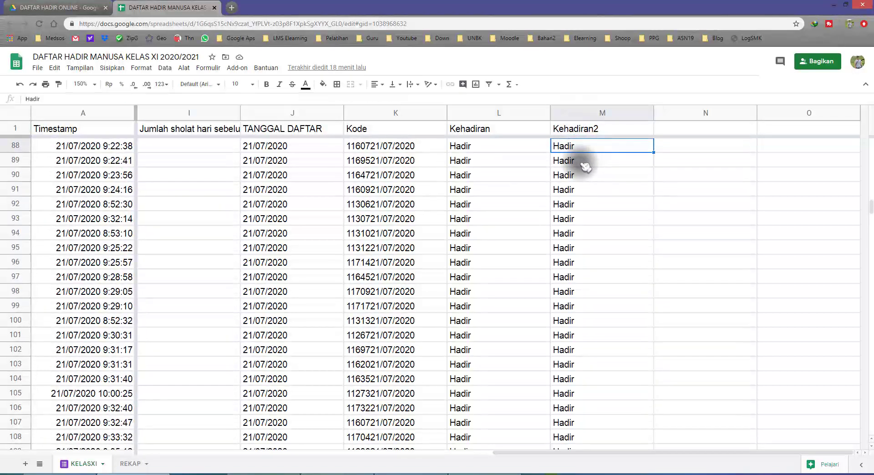
pyautogui.scroll(3, 583, 163)
pyautogui.scroll(-3, 581, 162)
pyautogui.scroll(3, 581, 157)
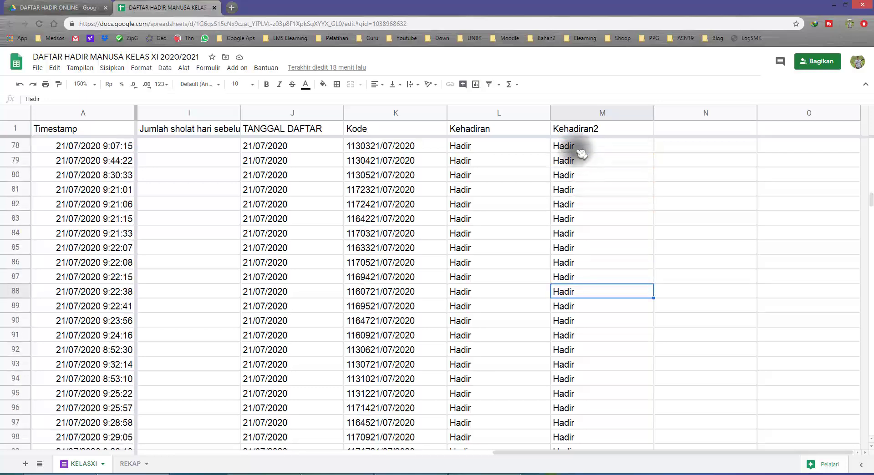
pyautogui.click(576, 149)
pyautogui.scroll(3, 572, 156)
pyautogui.scroll(-3, 574, 182)
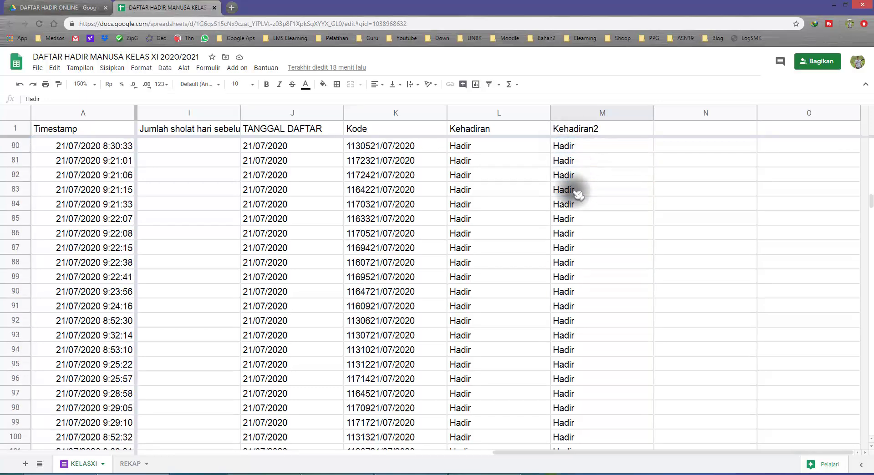
pyautogui.scroll(-10, 561, 247)
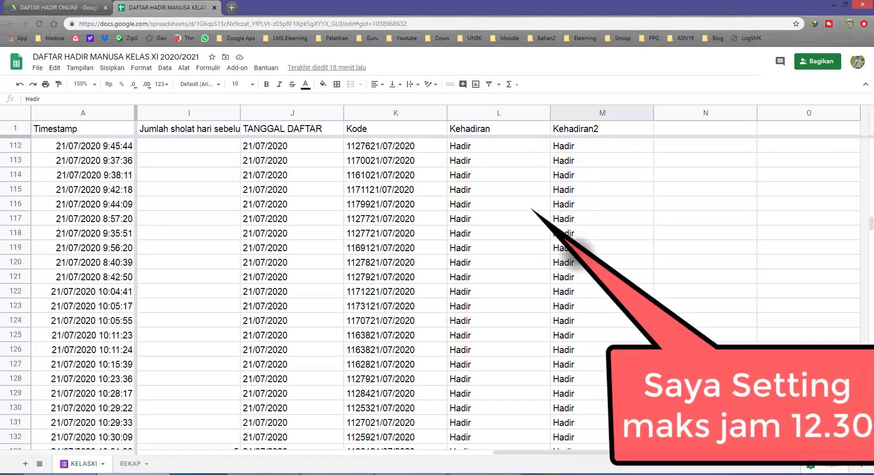
pyautogui.scroll(-7, 582, 258)
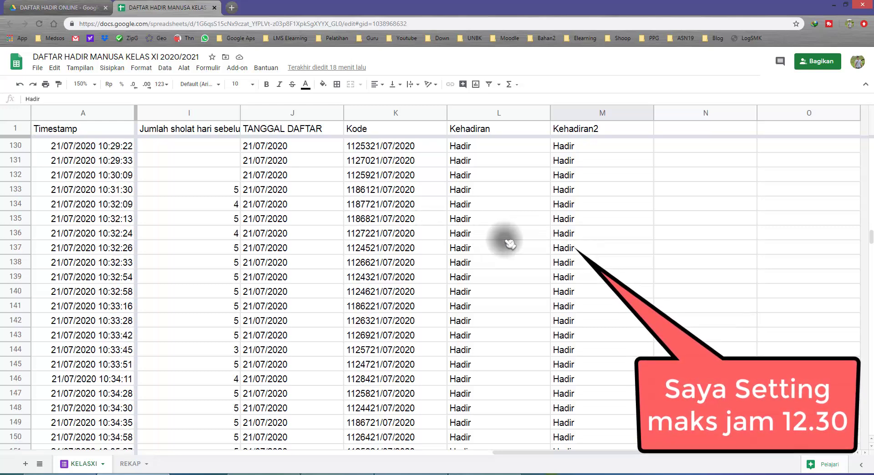
# Step: Set the sheet zoom to 200% and show the Kode, Kehadiran and Kehadiran2 columns beside Timestamp
pyautogui.click(93, 84)
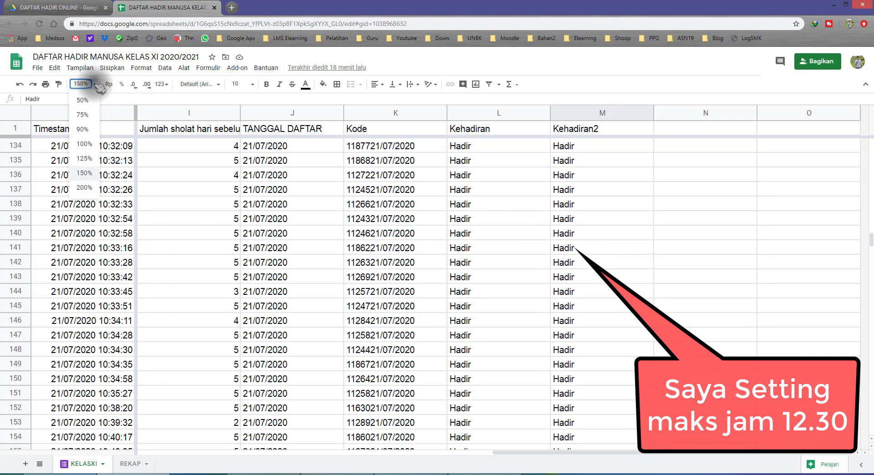
pyautogui.click(84, 187)
pyautogui.scroll(-3, 361, 250)
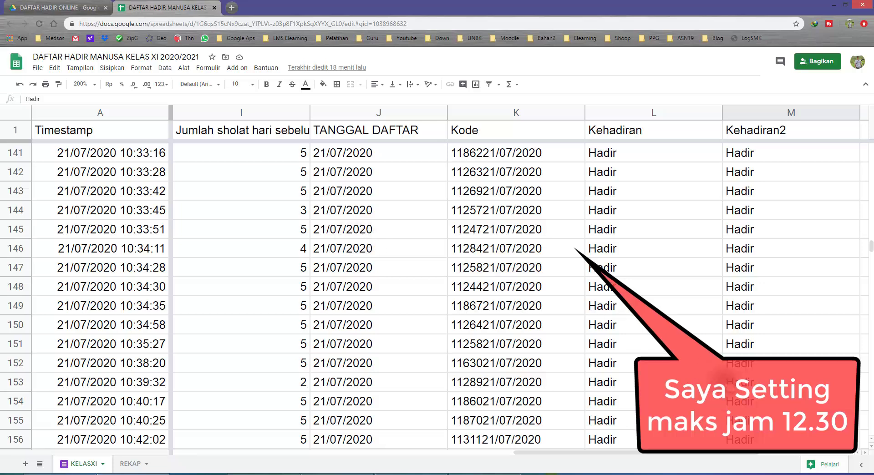
pyautogui.click(865, 452)
pyautogui.click(865, 453)
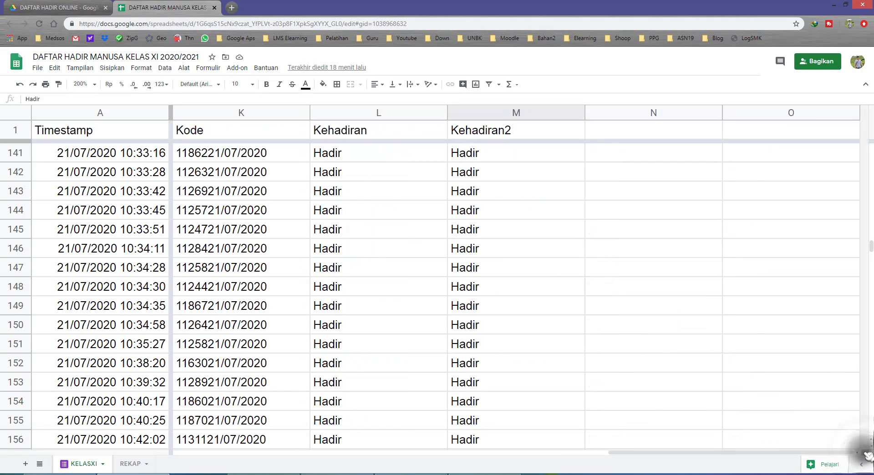
# Step: Compare the 21/07/2020 timestamps with their Kehadiran2 values, down to the entries submitted after 12:30
pyautogui.scroll(-3, 335, 343)
pyautogui.moveTo(134, 210); pyautogui.dragTo(136, 269)
pyautogui.click(136, 268)
pyautogui.scroll(-2, 146, 287)
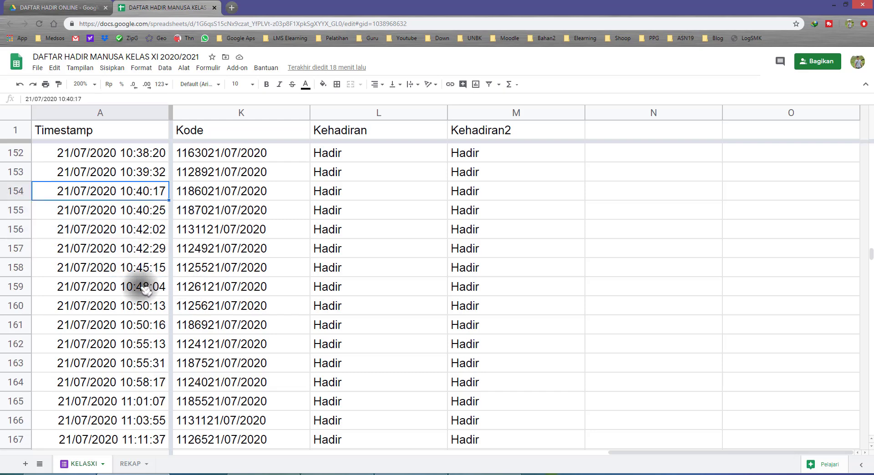
pyautogui.scroll(-2, 147, 289)
pyautogui.scroll(-5, 147, 289)
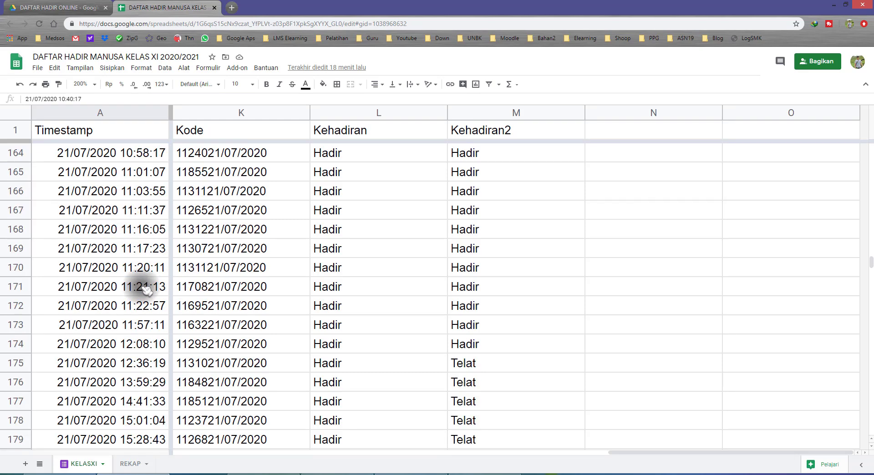
pyautogui.scroll(-1, 147, 289)
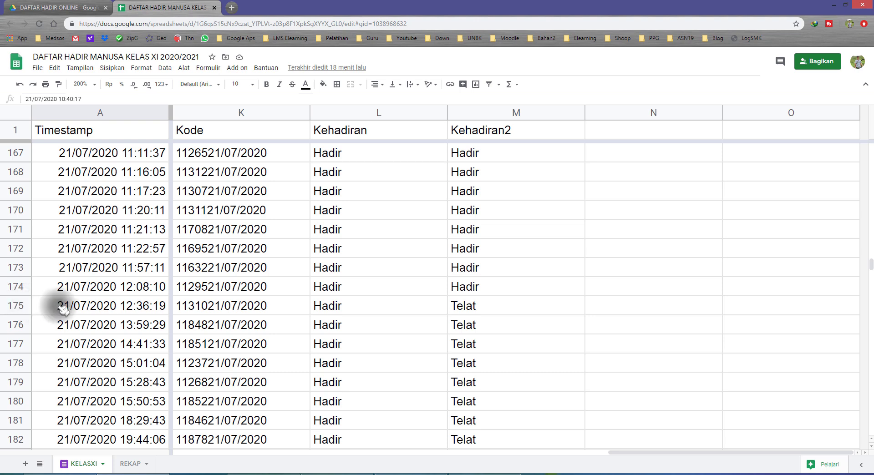
# Step: Select rows 175 to 183, the 21/07/2020 entries submitted after 12:30
pyautogui.click(107, 309)
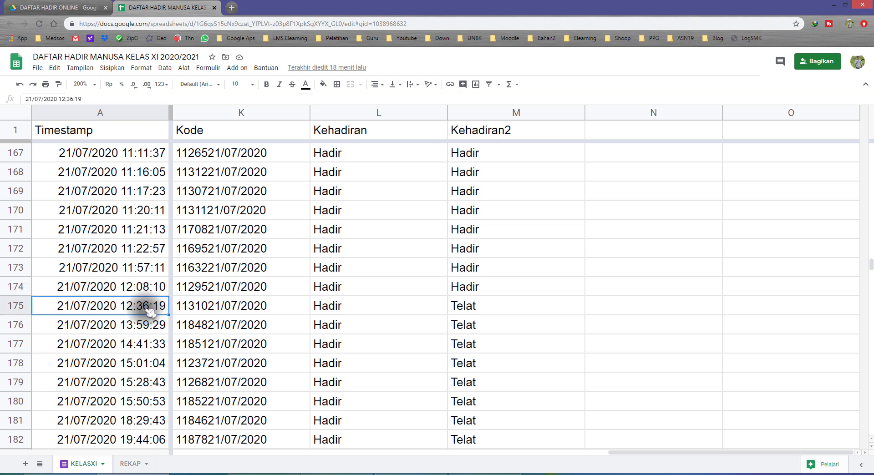
pyautogui.click(16, 306)
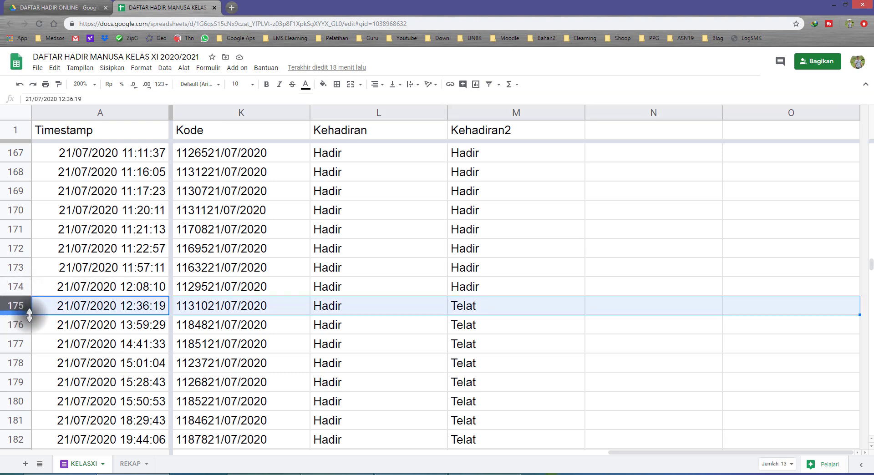
pyautogui.moveTo(16, 306)
pyautogui.mouseDown()
pyautogui.moveTo(16, 323)
pyautogui.moveTo(9, 310)
pyautogui.mouseUp()
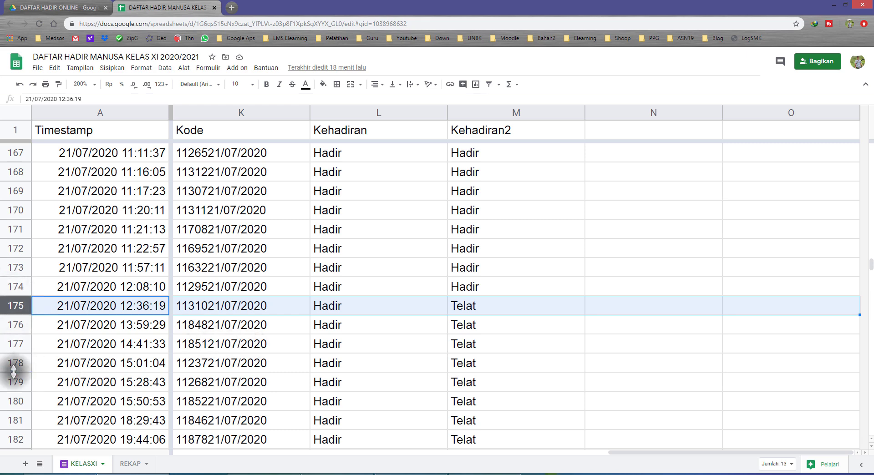
pyautogui.scroll(-2, 61, 414)
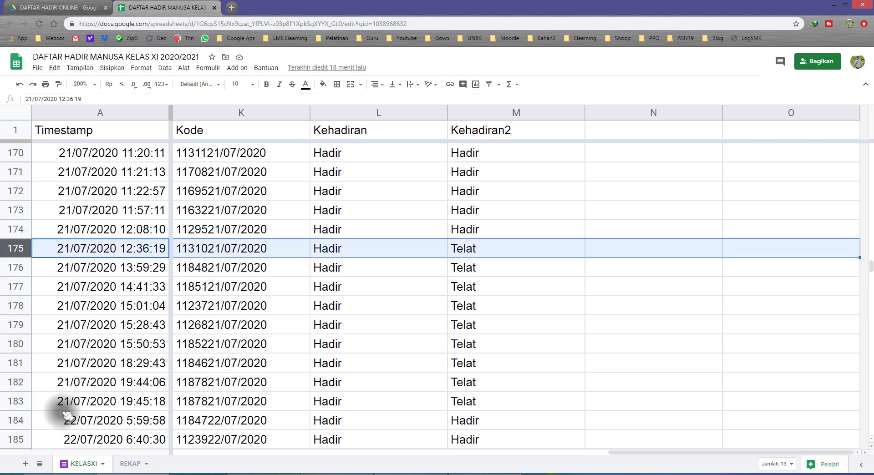
pyautogui.keyDown('shift'); pyautogui.click(15, 344); pyautogui.keyUp('shift')
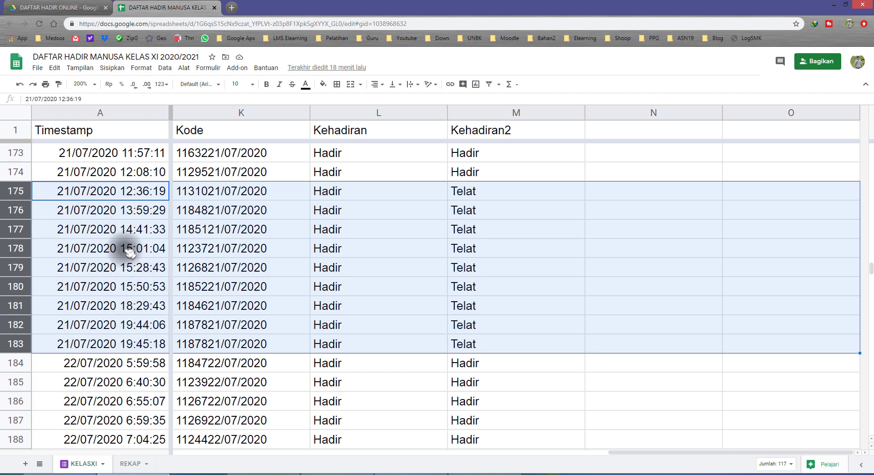
# Step: Check the Kehadiran2 values of the first 22/07/2020 entries, rows 184 to 186, against their timestamps
pyautogui.scroll(-3, 160, 344)
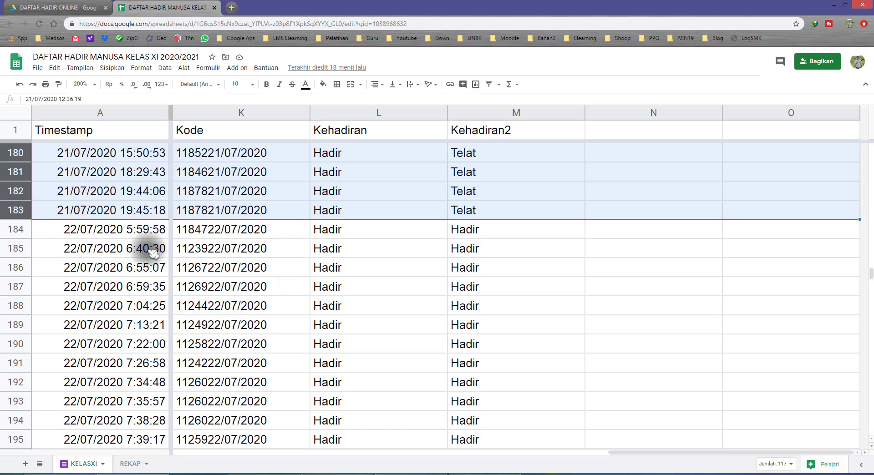
pyautogui.click(144, 233)
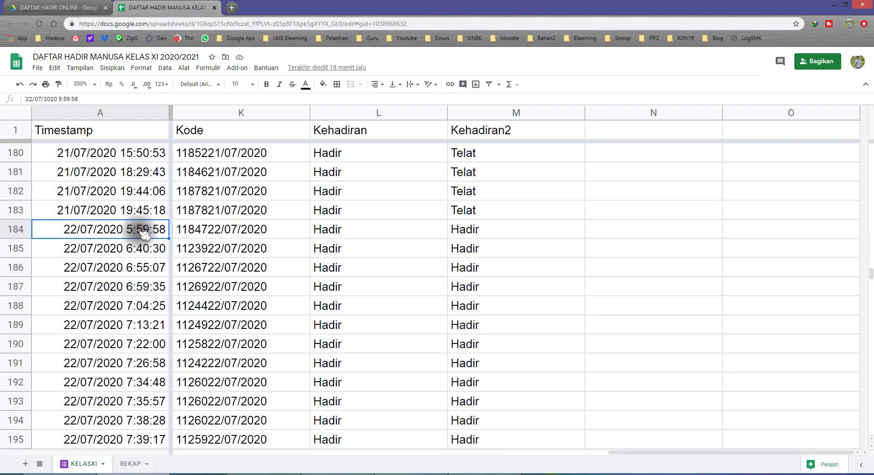
pyautogui.moveTo(474, 228); pyautogui.dragTo(478, 266)
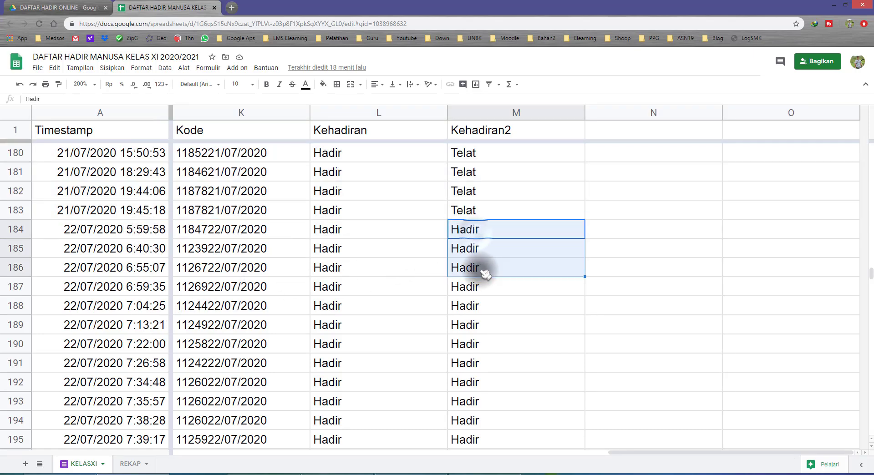
# Step: Compare the remaining 22/07/2020 timestamps with their Kehadiran2 values, down to the last entries in rows 309 to 317
pyautogui.scroll(-3, 484, 336)
pyautogui.scroll(-20, 484, 335)
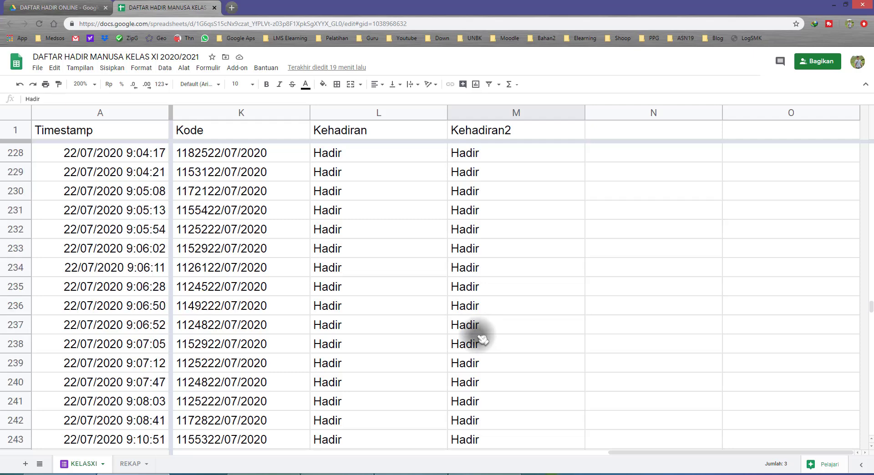
pyautogui.scroll(-20, 481, 339)
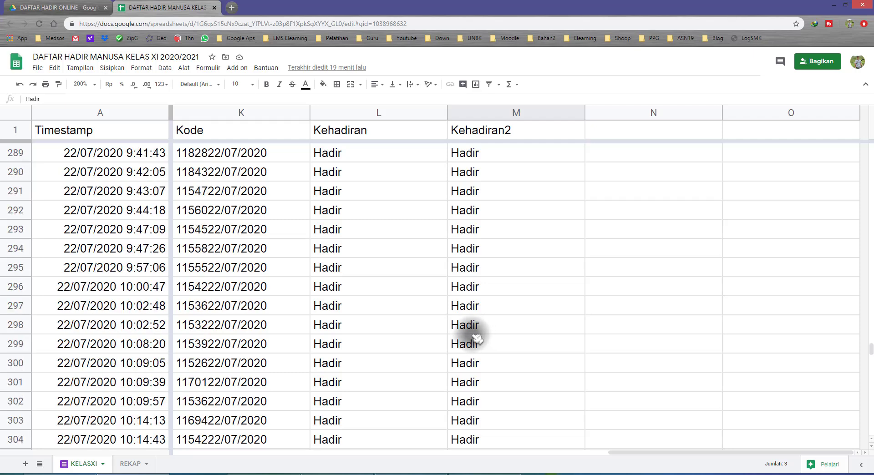
pyautogui.scroll(-3, 475, 337)
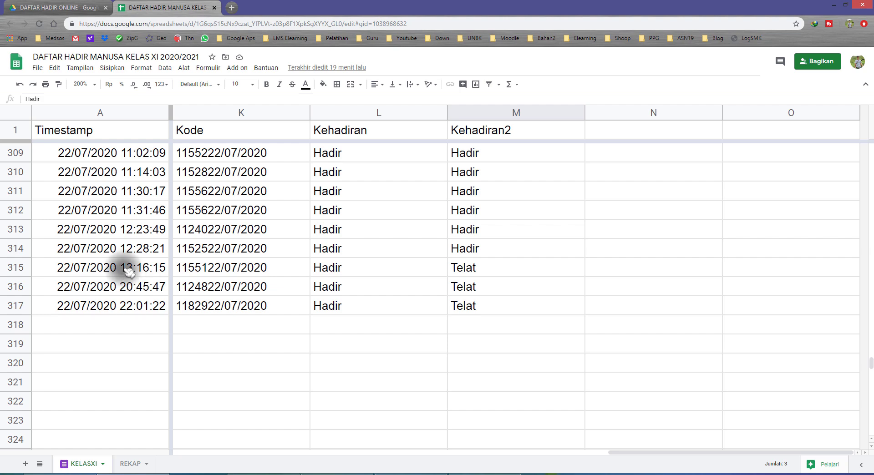
pyautogui.moveTo(129, 268); pyautogui.dragTo(130, 304)
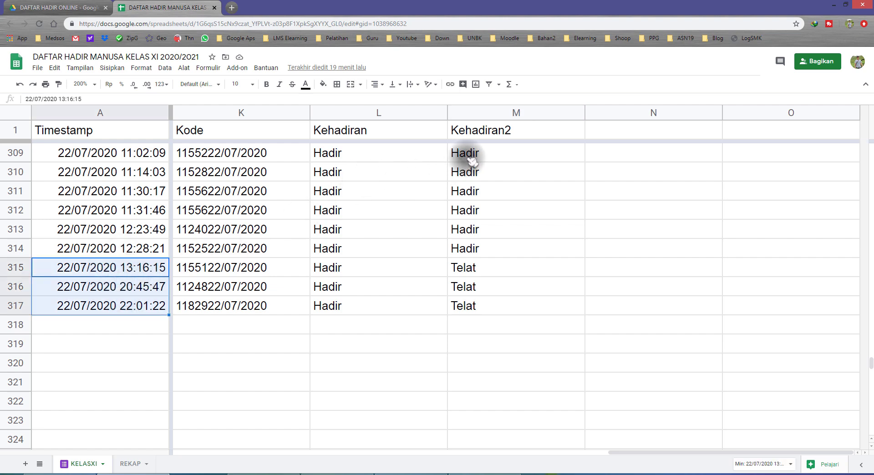
pyautogui.moveTo(465, 155); pyautogui.dragTo(481, 307)
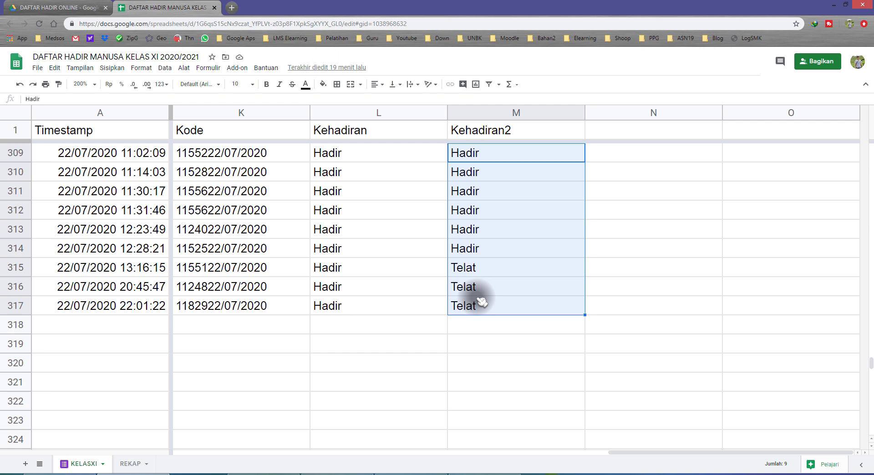
pyautogui.click(481, 272)
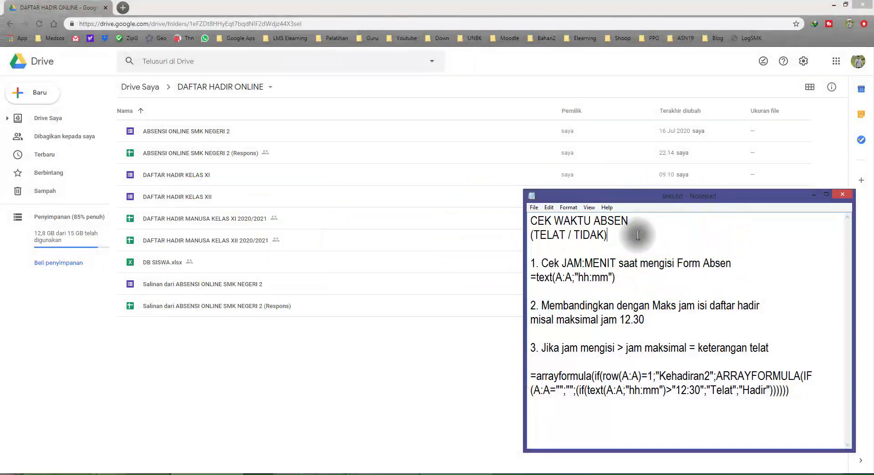
# Step: Review the heading CEK WAKTU ABSEN (TELAT / TIDAK) and the JAM:MENIT part of note 1 in Notepad's teks.txt
pyautogui.moveTo(639, 221); pyautogui.dragTo(506, 214)
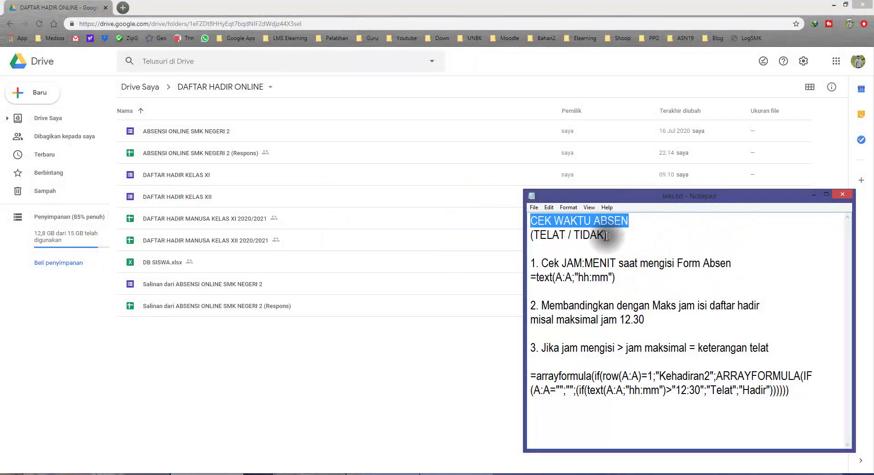
pyautogui.moveTo(632, 236); pyautogui.dragTo(507, 236)
pyautogui.click(567, 255)
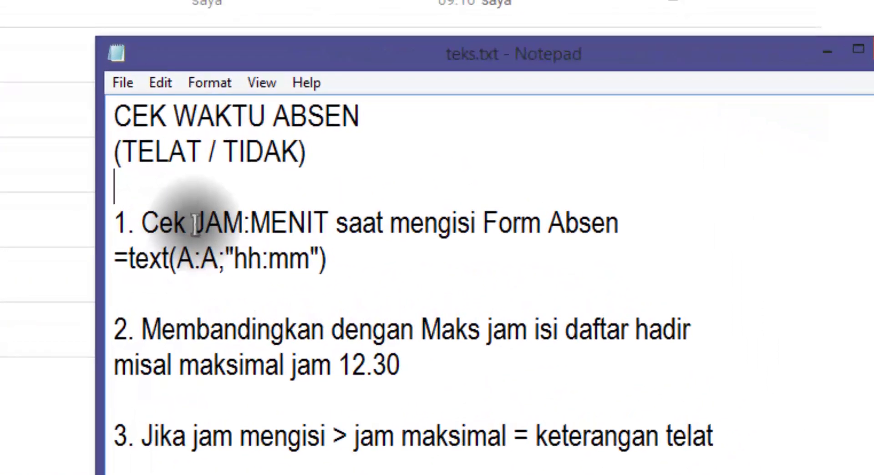
pyautogui.moveTo(195, 224); pyautogui.dragTo(336, 224)
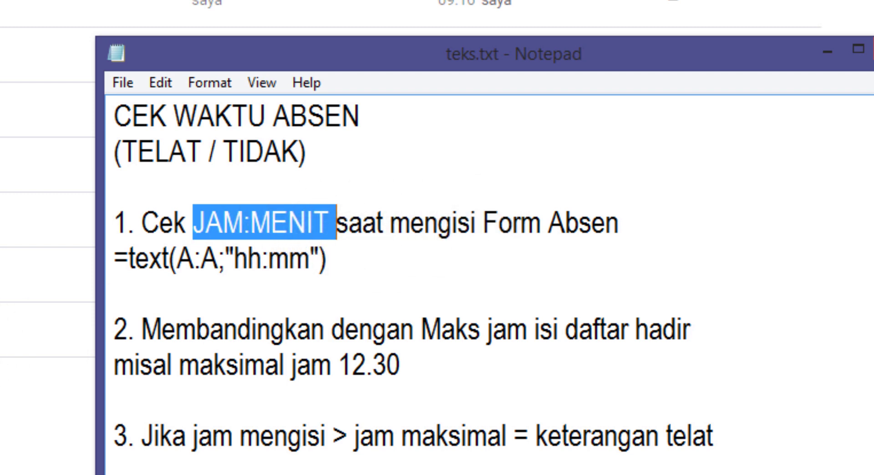
# Step: Open the DAFTAR HADIR MANUSA KELAS XI 2020/2021 spreadsheet from Drive and select the first Timestamp entry, A2
pyautogui.doubleClick(45, 109)
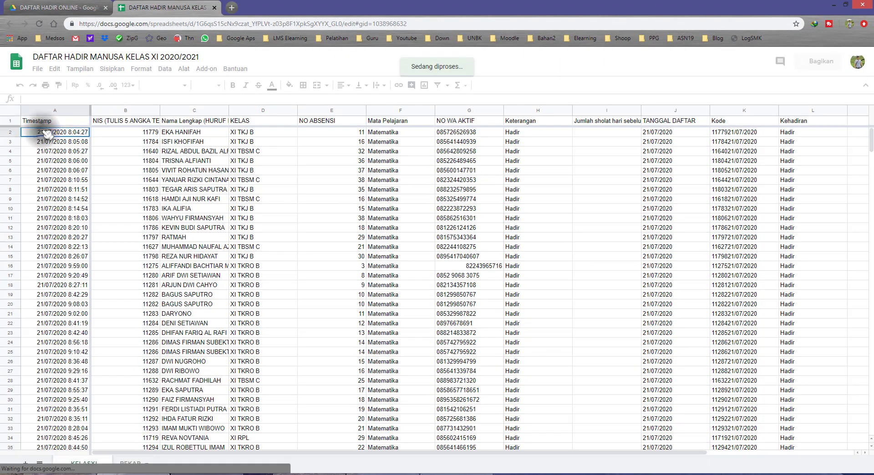
pyautogui.click(52, 131)
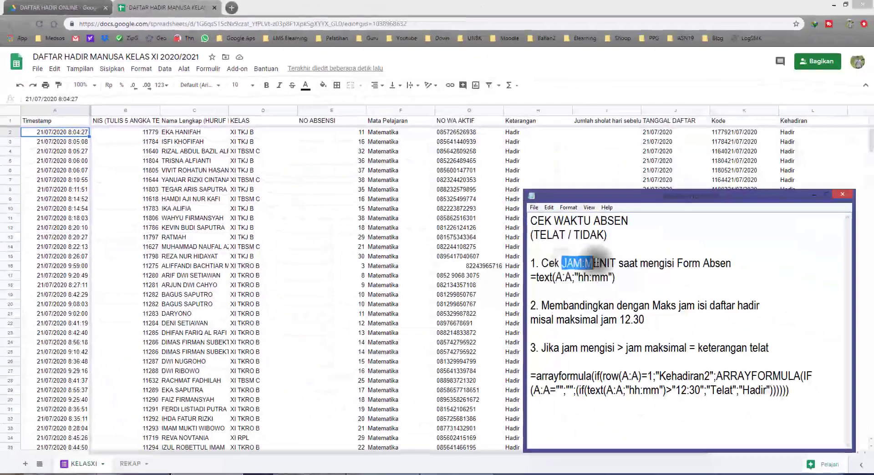
# Step: Examine note 1 in Notepad's teks.txt, covering JAM:MENIT and the hh and mm parts of =text(A:A;"hh:mm")
pyautogui.moveTo(561, 263); pyautogui.dragTo(615, 263)
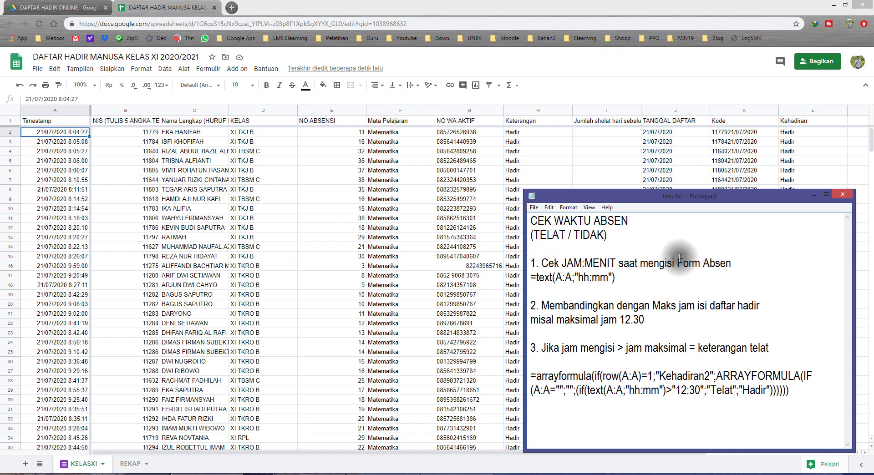
pyautogui.moveTo(615, 277); pyautogui.dragTo(527, 277)
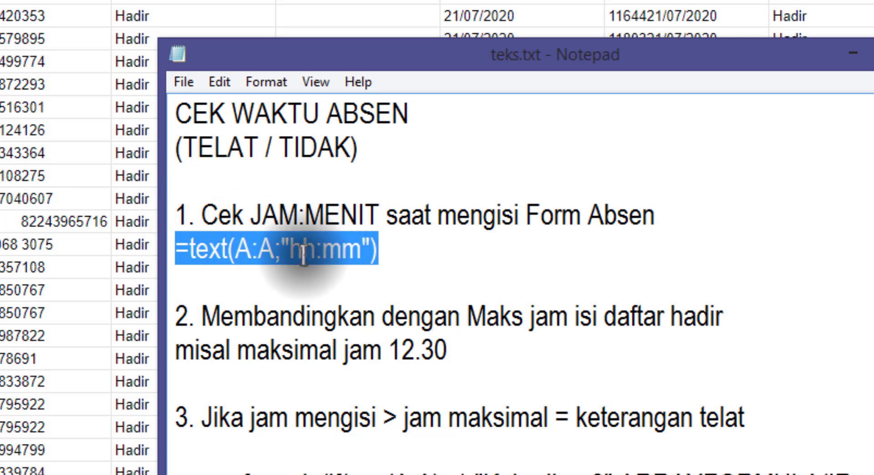
pyautogui.click(288, 250)
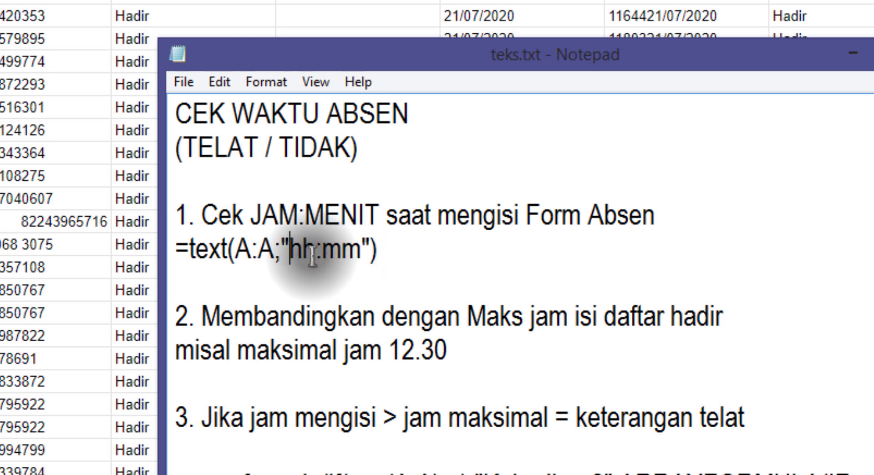
pyautogui.click(342, 253)
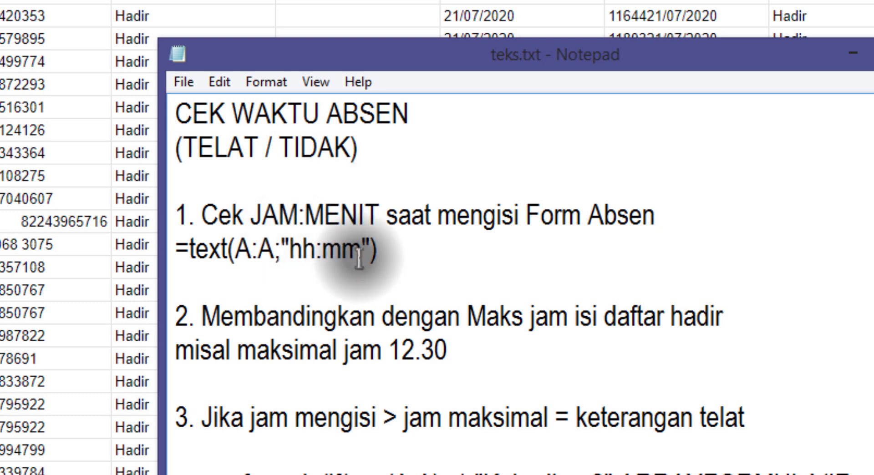
pyautogui.click(325, 250)
pyautogui.moveTo(323, 250); pyautogui.dragTo(356, 250)
pyautogui.click(389, 252)
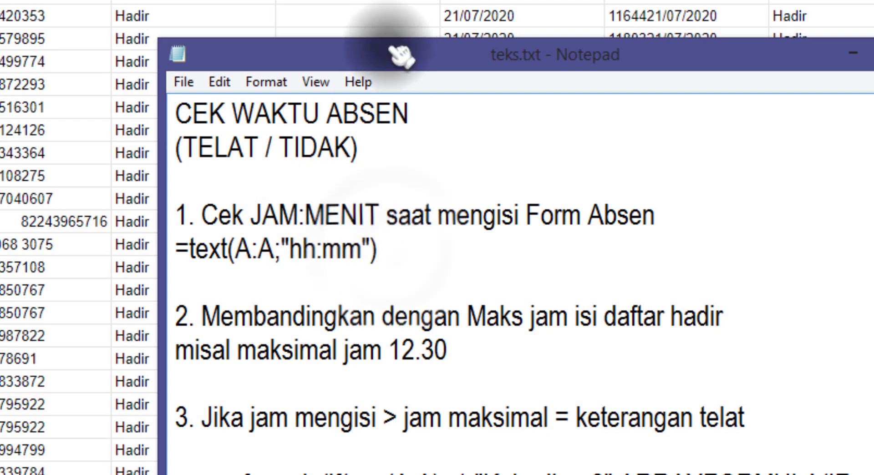
# Step: Return to the attendance spreadsheet, set the zoom to 200% and show the Kode, Kehadiran and empty M columns beside Timestamp
pyautogui.click(386, 2)
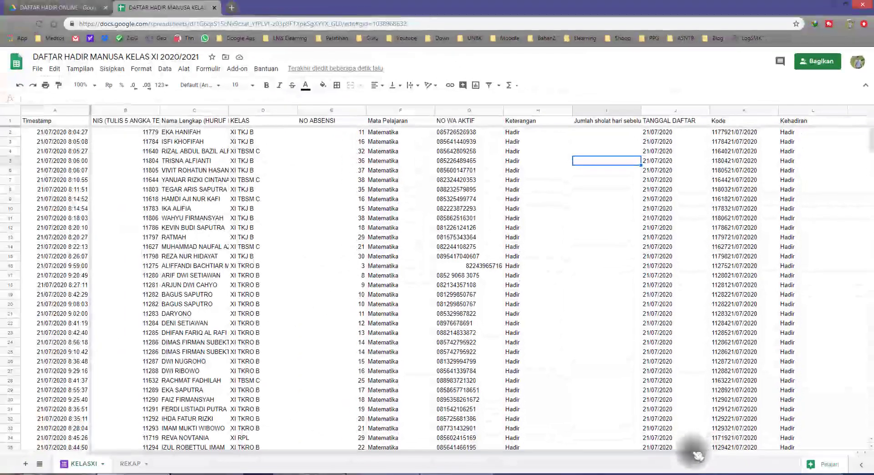
pyautogui.moveTo(748, 455); pyautogui.dragTo(851, 453)
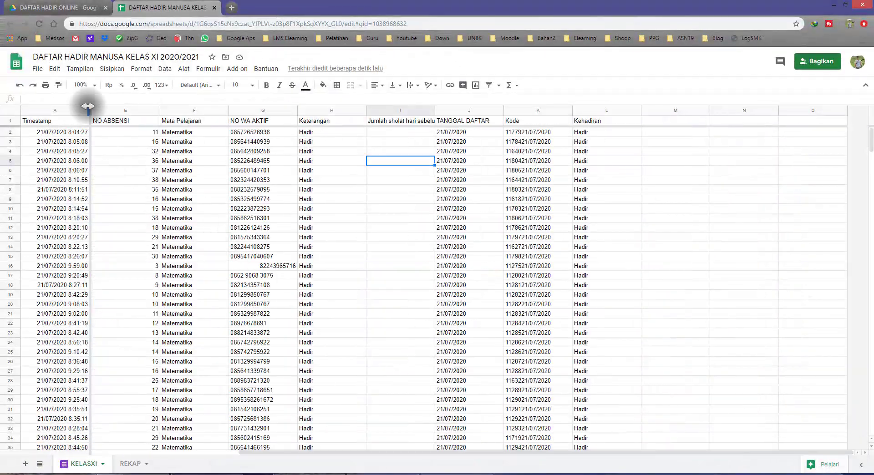
pyautogui.click(96, 87)
pyautogui.click(84, 184)
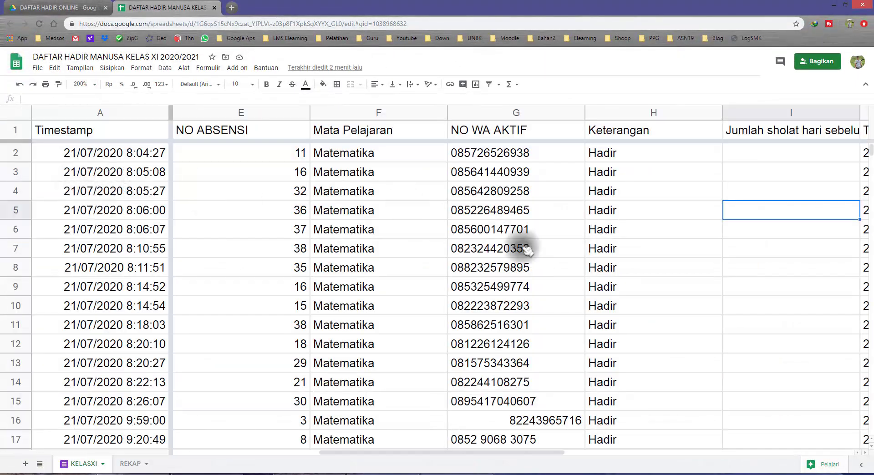
pyautogui.moveTo(542, 452); pyautogui.dragTo(846, 454)
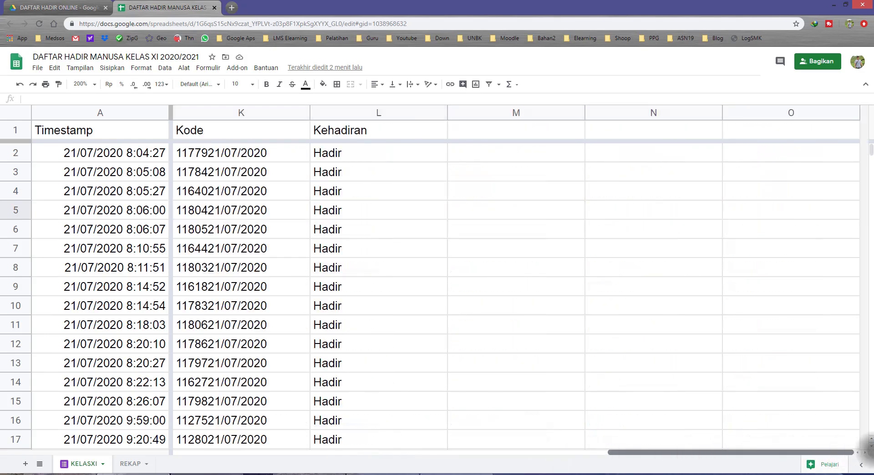
# Step: Enter the formula =text(A2;"hh:mm") in cell M2 to extract the hour and minute from the first timestamp
pyautogui.click(460, 152)
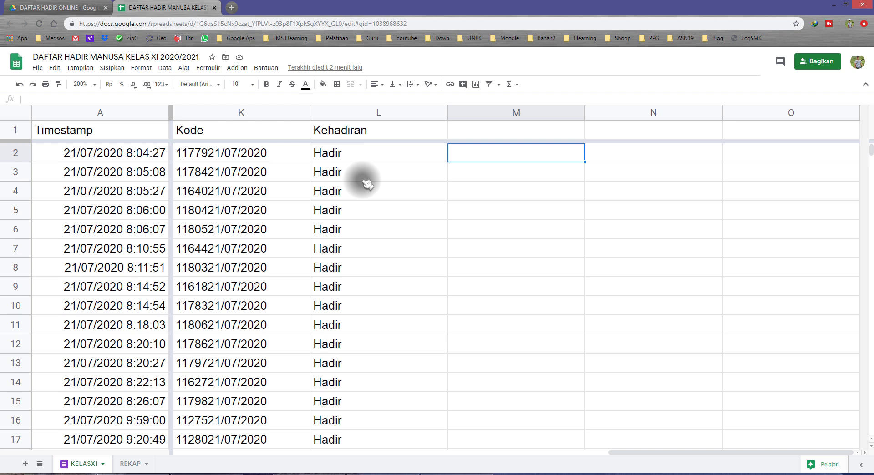
pyautogui.write('=text')
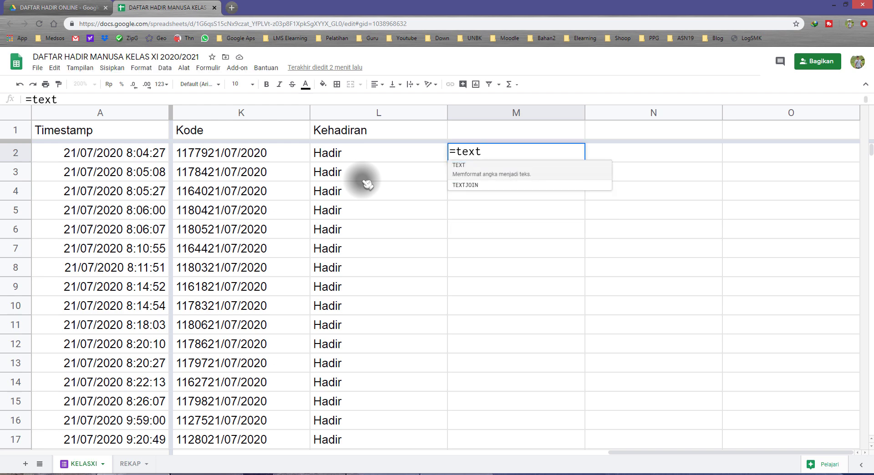
pyautogui.write('(')
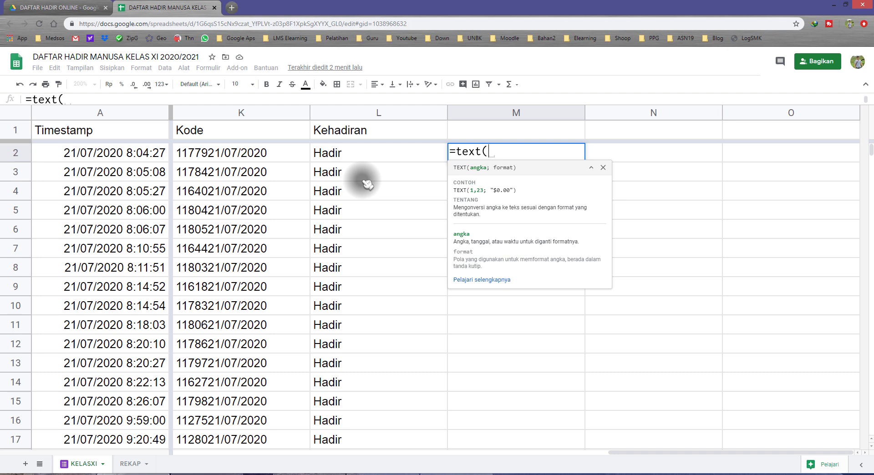
pyautogui.click(105, 158)
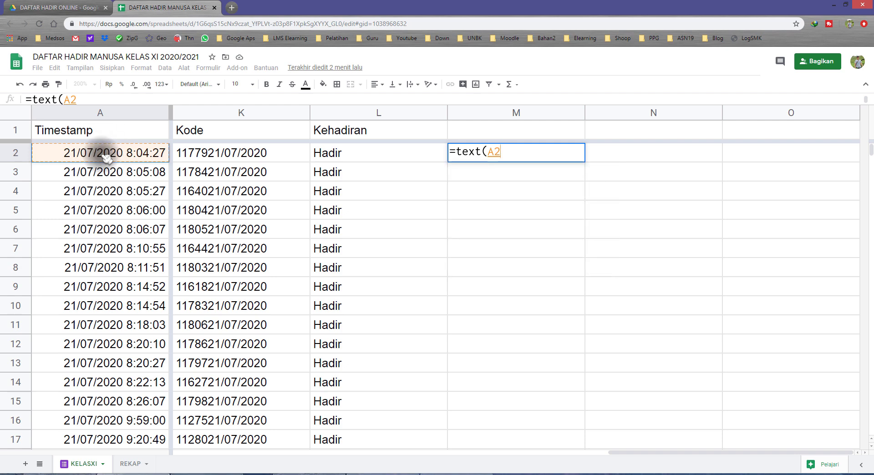
pyautogui.write(';"hh:mm')
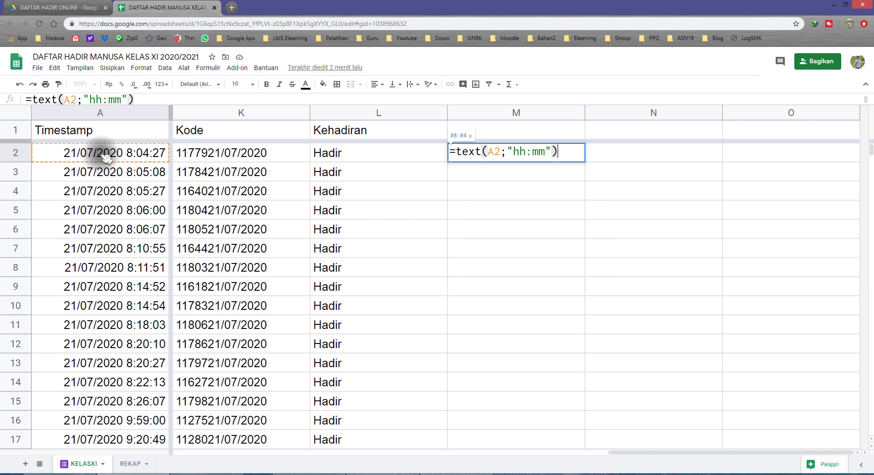
pyautogui.press('Return')
pyautogui.press('Up')
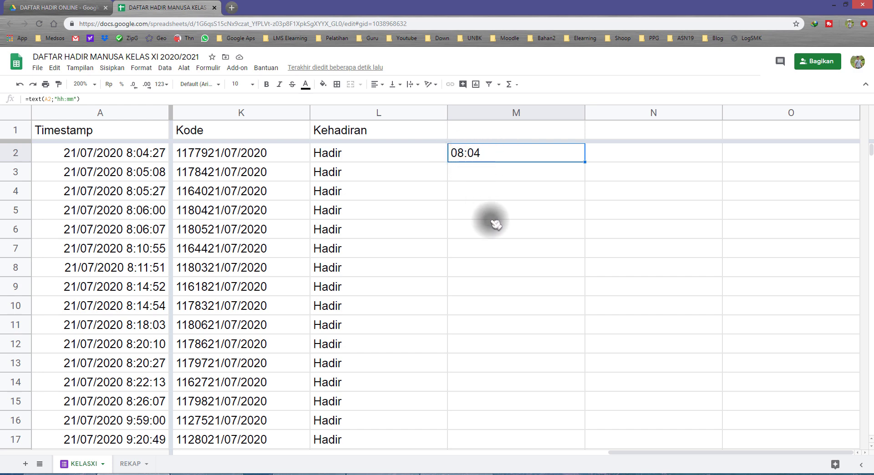
# Step: Review notes 2 and 3 in Notepad's teks.txt on comparing the submission time with the 12.30 maximum to mark it telat
pyautogui.click(233, 471)
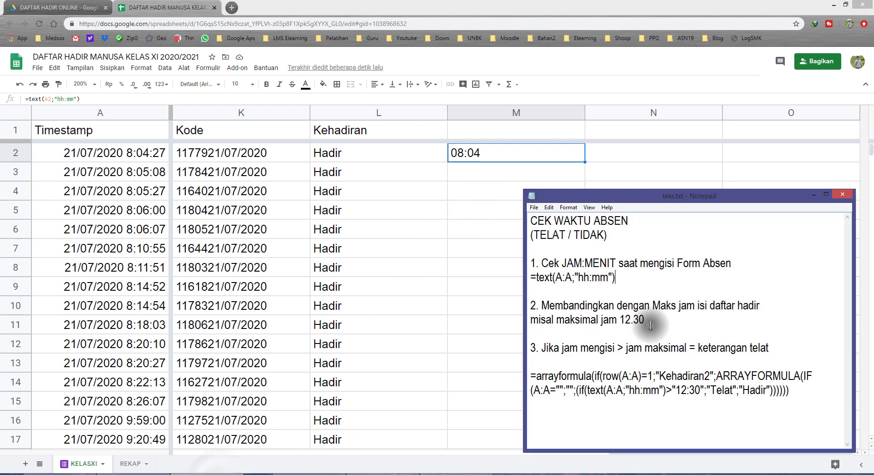
pyautogui.moveTo(531, 305); pyautogui.dragTo(660, 321)
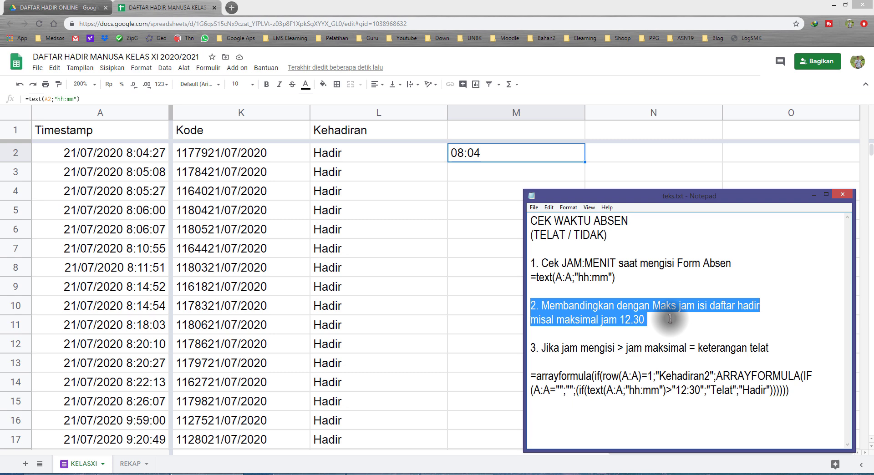
pyautogui.click(760, 305)
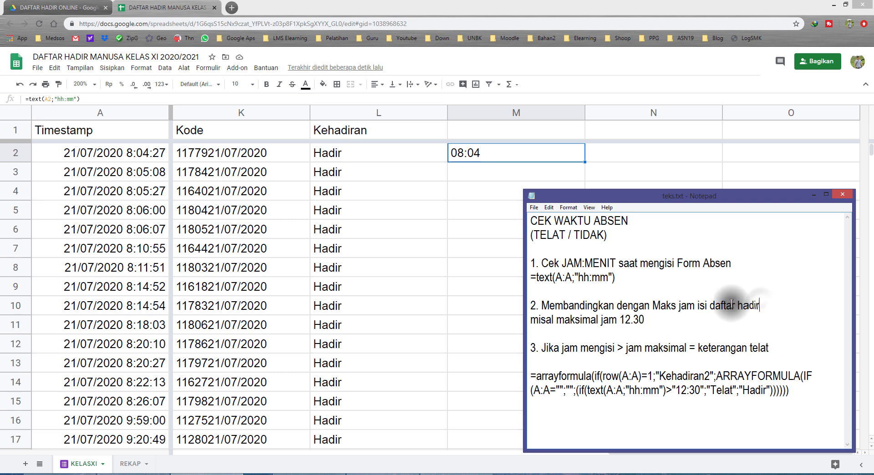
pyautogui.moveTo(653, 305); pyautogui.dragTo(738, 305)
pyautogui.click(665, 322)
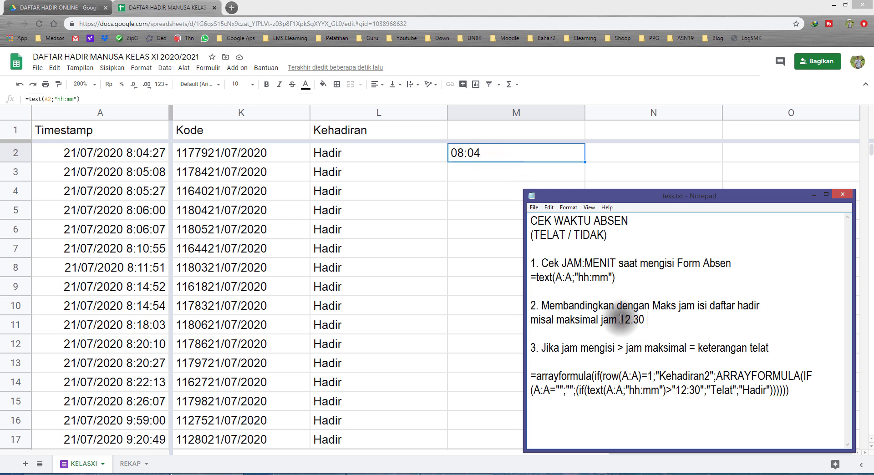
pyautogui.moveTo(620, 319); pyautogui.dragTo(654, 319)
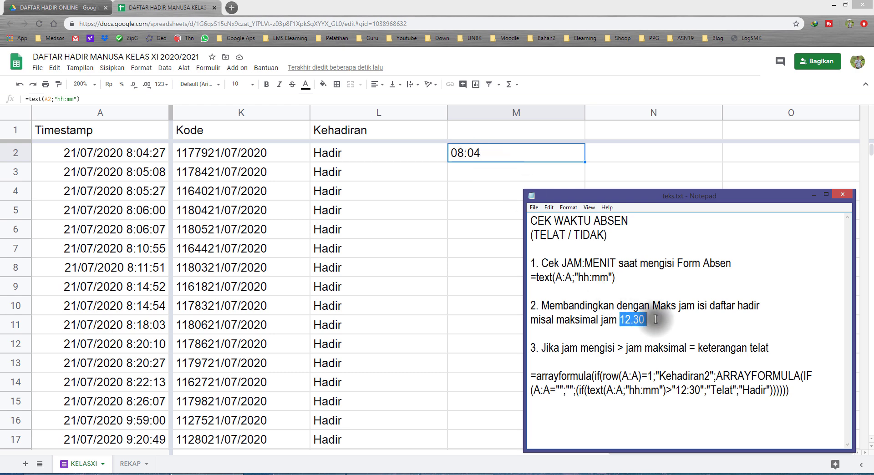
pyautogui.moveTo(655, 320); pyautogui.dragTo(642, 320)
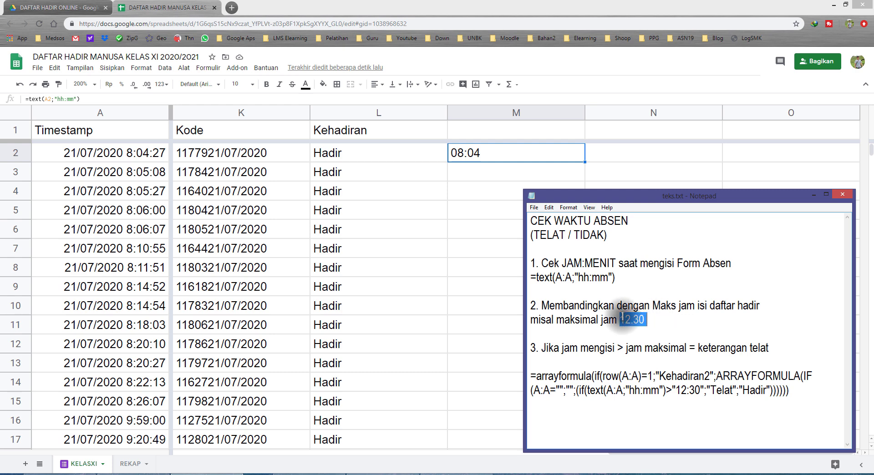
pyautogui.click(623, 317)
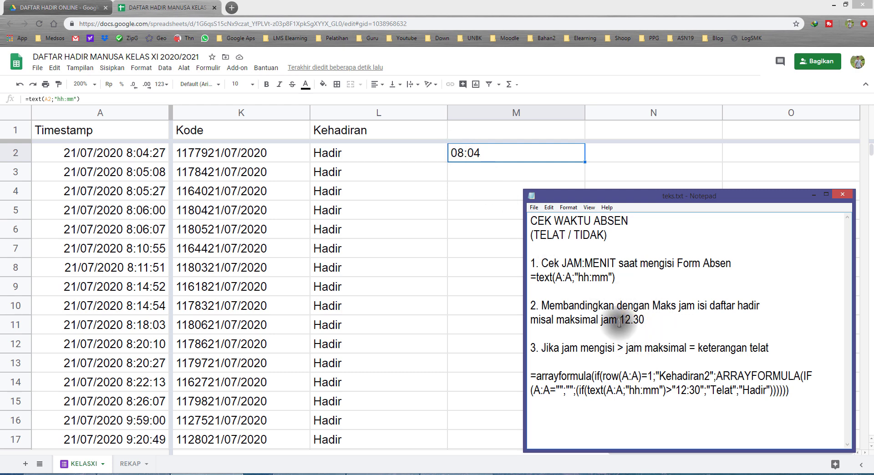
pyautogui.moveTo(618, 320); pyautogui.dragTo(663, 323)
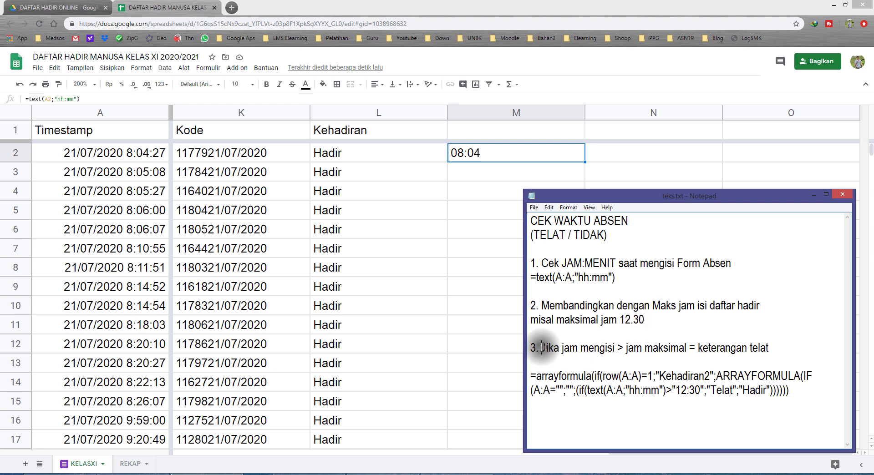
pyautogui.moveTo(540, 348); pyautogui.dragTo(688, 349)
pyautogui.moveTo(619, 319); pyautogui.dragTo(645, 320)
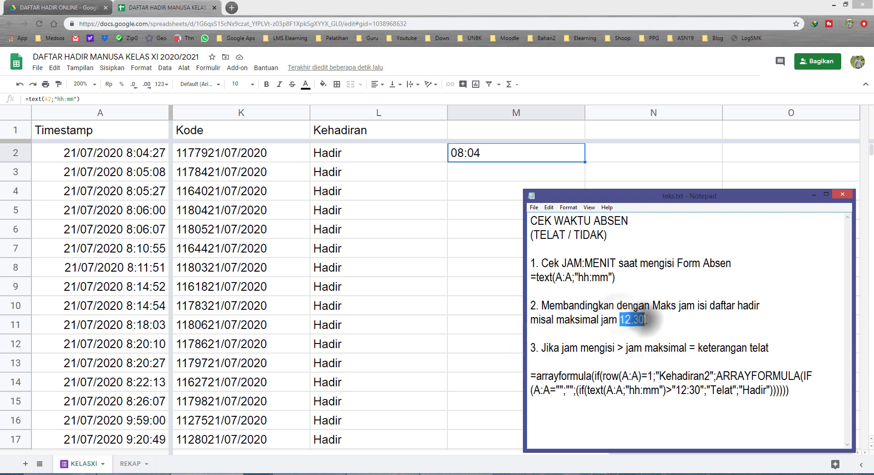
# Step: Return from note 3 in Notepad to the spreadsheet and begin an IF formula in N2 with the condition M2>"12:30"
pyautogui.moveTo(698, 348); pyautogui.dragTo(773, 348)
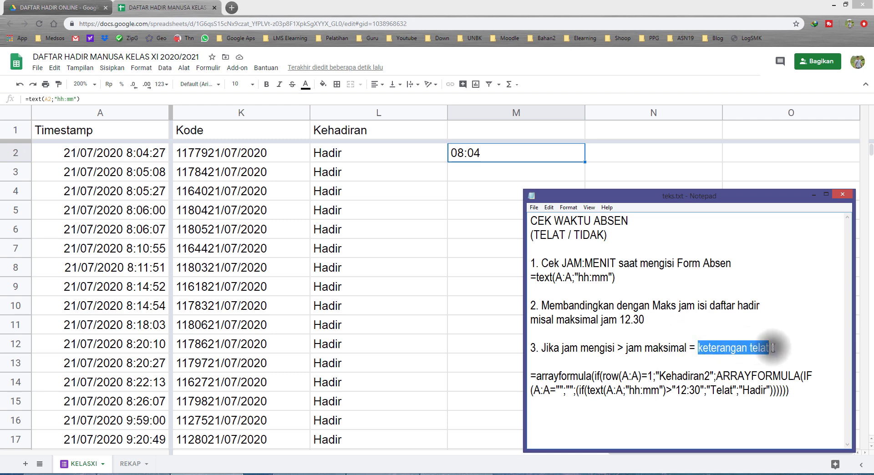
pyautogui.click(625, 154)
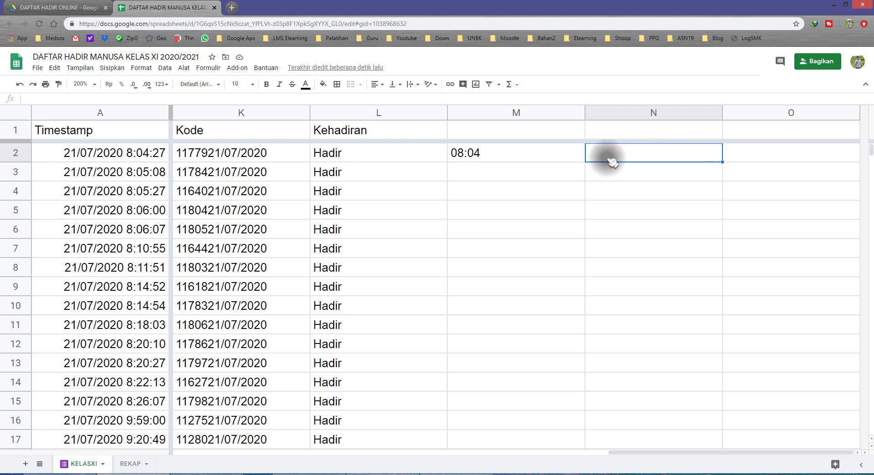
pyautogui.write('=')
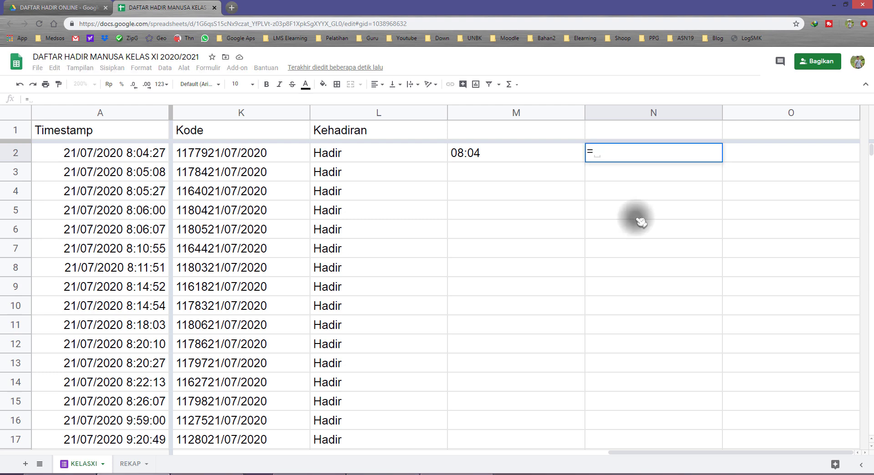
pyautogui.write('if')
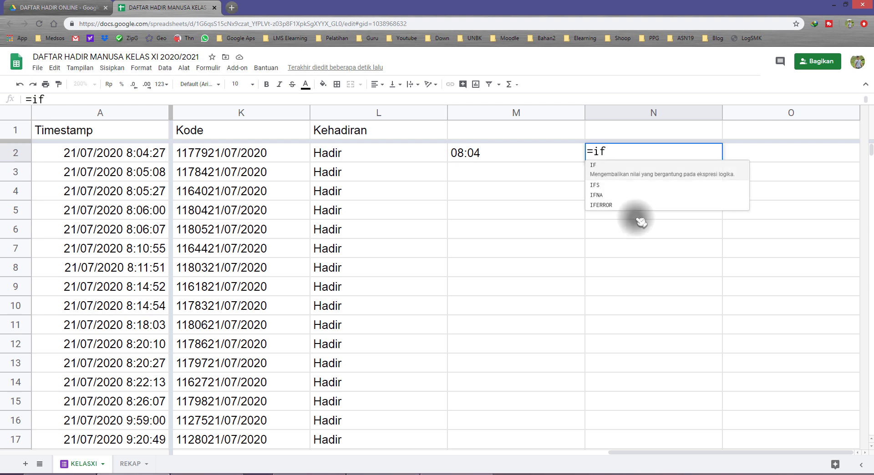
pyautogui.write('(')
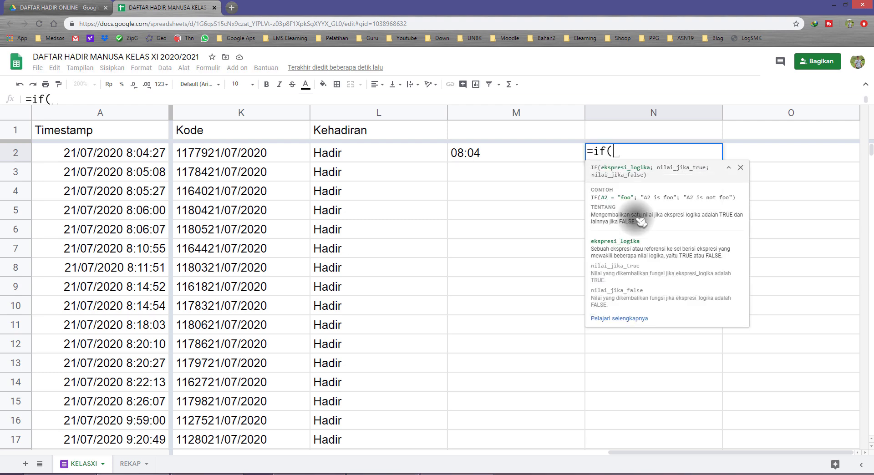
pyautogui.click(495, 157)
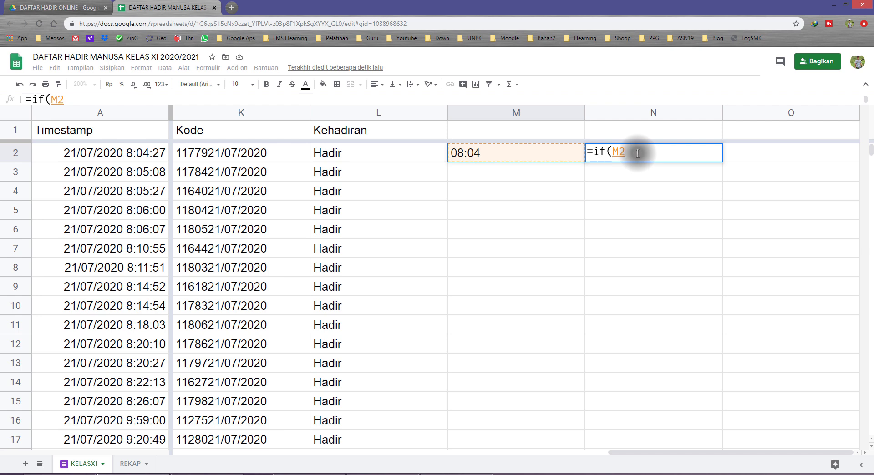
pyautogui.write('>')
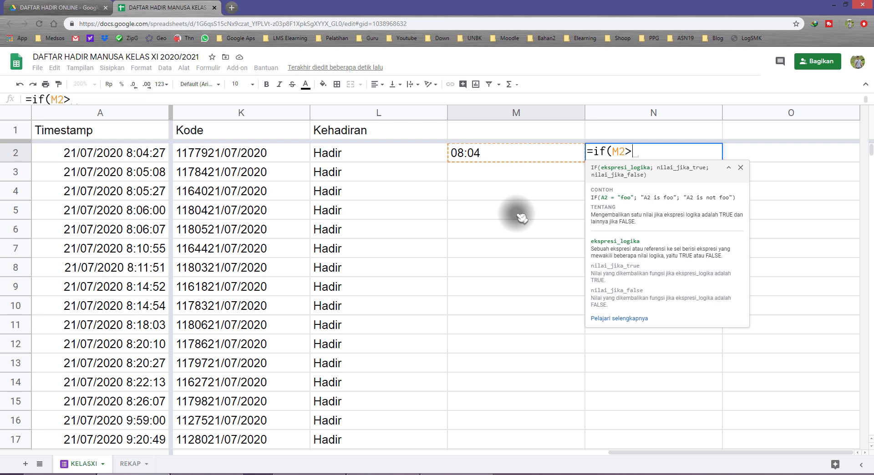
pyautogui.write('12')
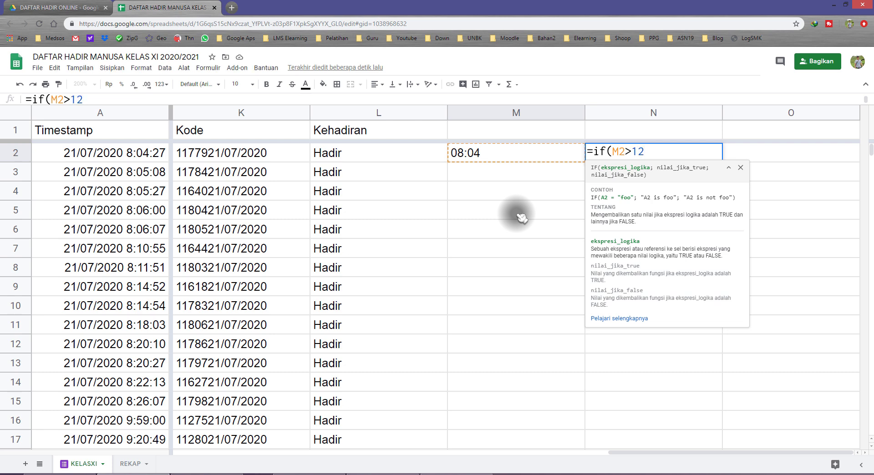
pyautogui.write(':')
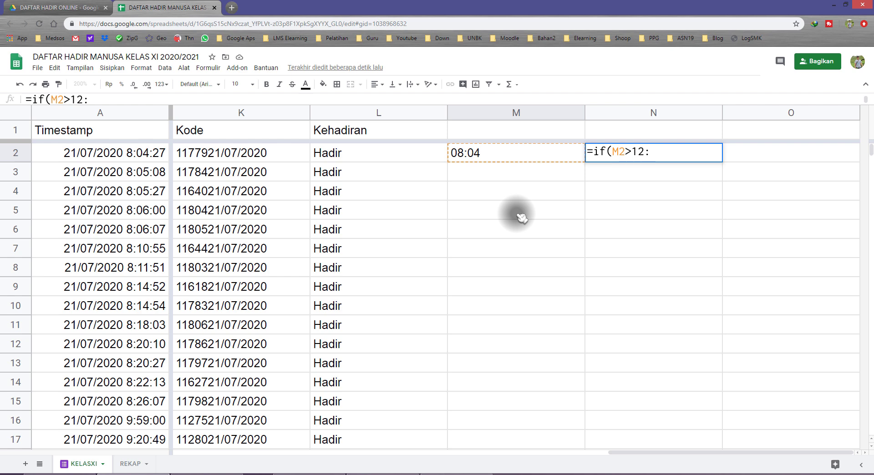
pyautogui.write('30"')
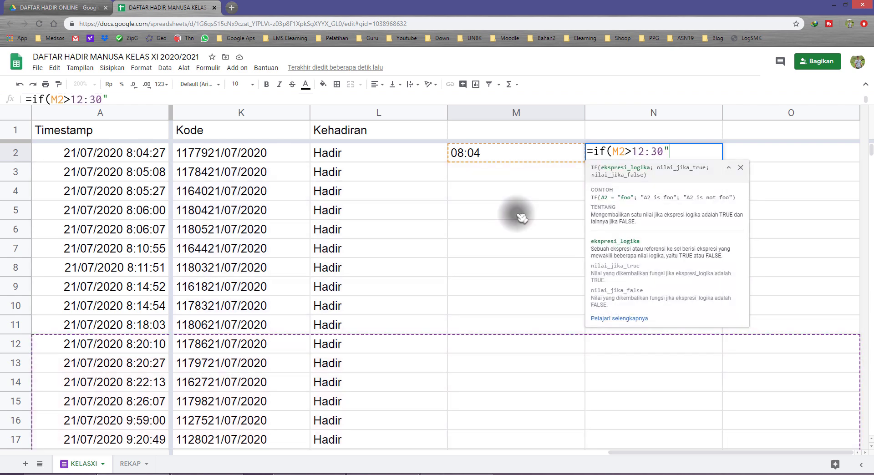
pyautogui.press('Left')
pyautogui.press('Left')
pyautogui.press('Left')
pyautogui.write('"')
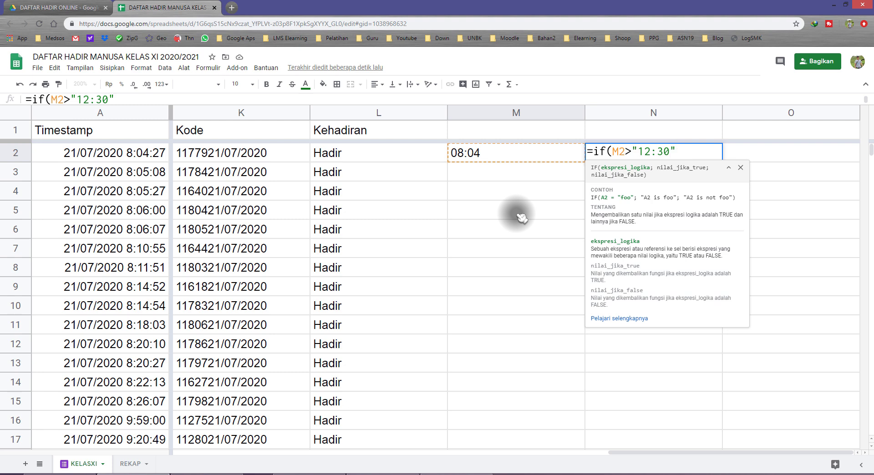
# Step: Add "Telat" as the value returned when the condition in N2's IF formula is true
pyautogui.write(';T')
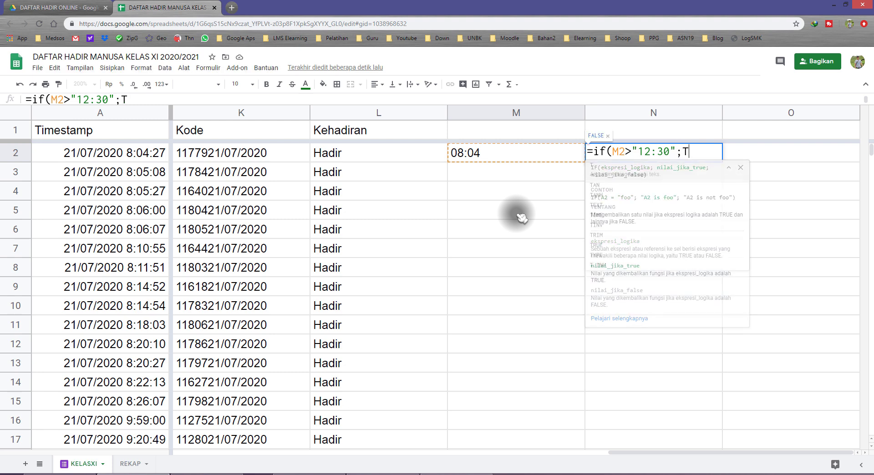
pyautogui.write('elat')
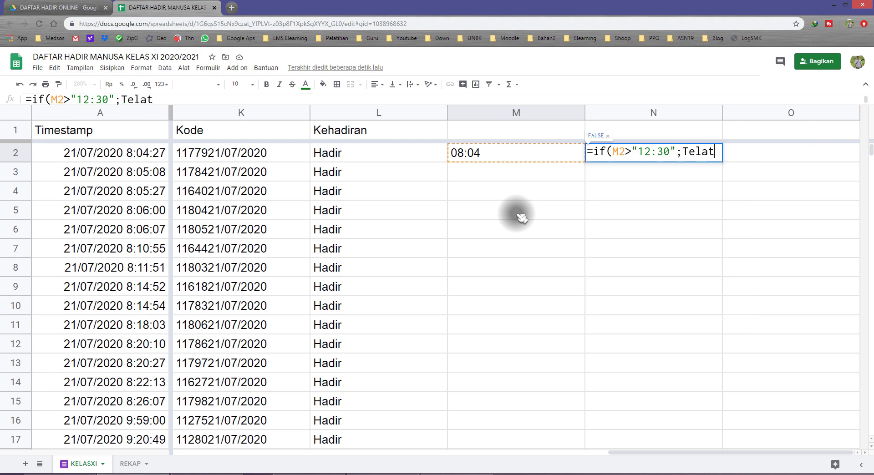
pyautogui.write('"')
pyautogui.press('Left')
pyautogui.press('Left')
pyautogui.press('Left')
pyautogui.press('Left')
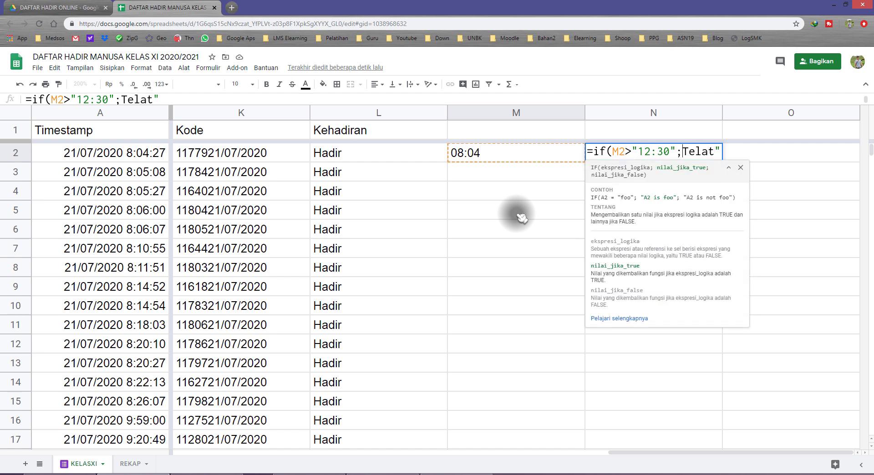
# Step: Complete N2's IF formula with "Hadir" as the value returned when the condition is false
pyautogui.write('"')
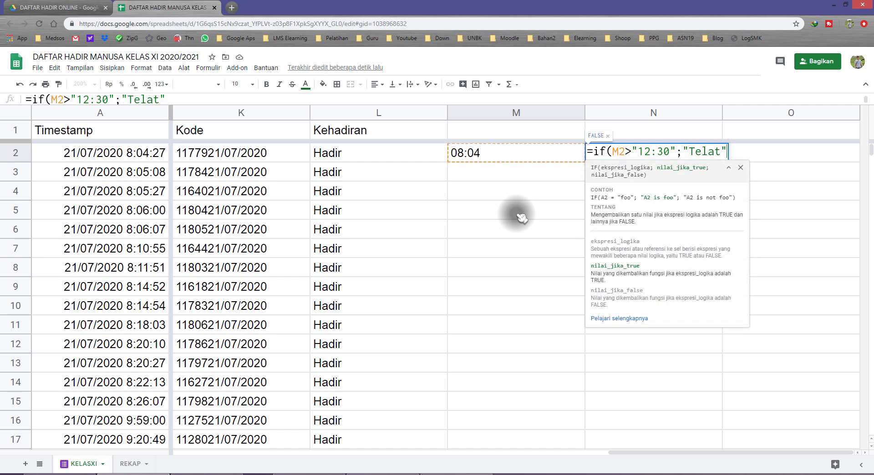
pyautogui.write(';')
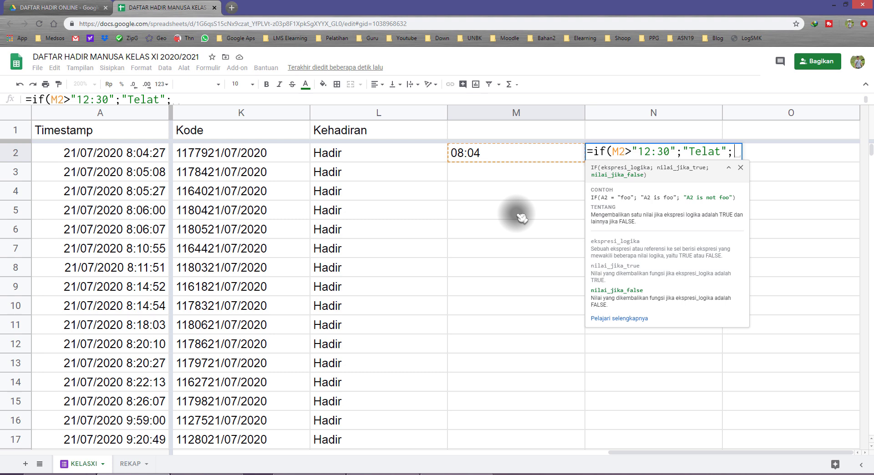
pyautogui.write('"Hadir"')
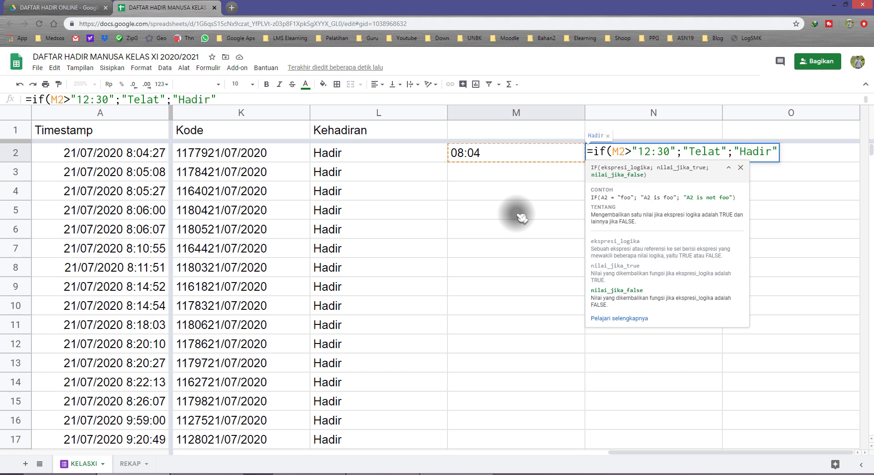
pyautogui.write(')')
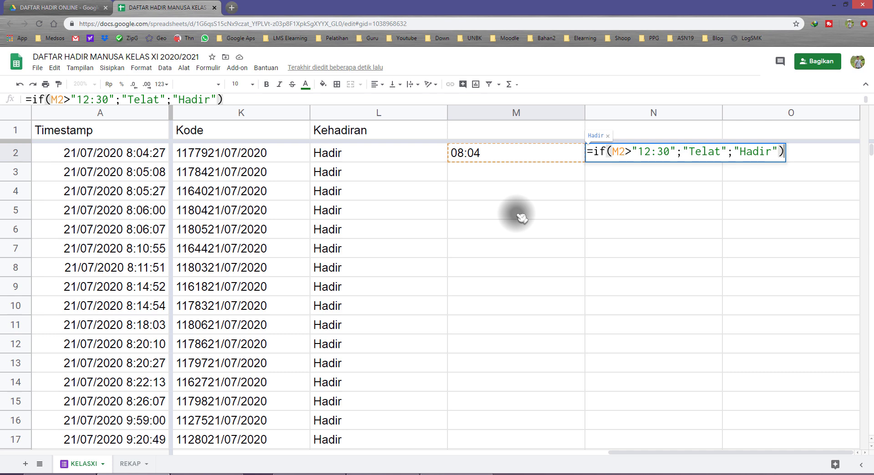
pyautogui.press('Return')
pyautogui.press('Up')
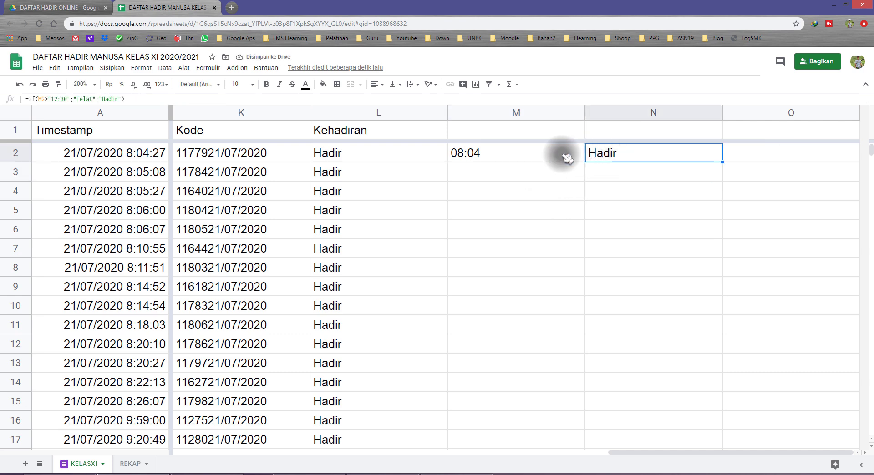
# Step: Compare the extracted time in M2 with the 12:30 limit inside N2's formula, leaving the formula as it is
pyautogui.click(498, 156)
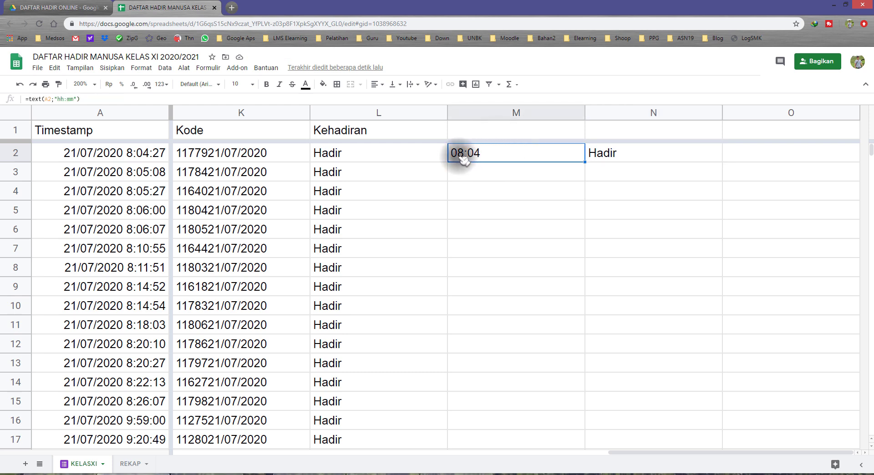
pyautogui.click(613, 156)
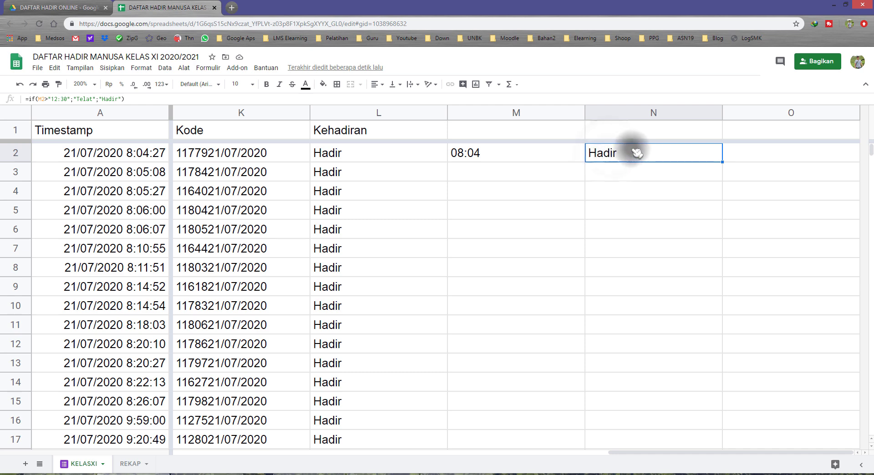
pyautogui.doubleClick(630, 152)
pyautogui.moveTo(641, 153); pyautogui.dragTo(668, 152)
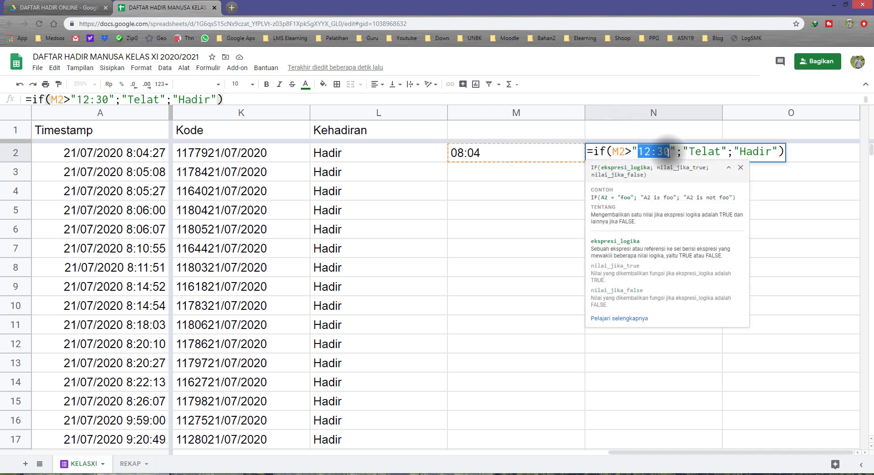
pyautogui.press('Escape')
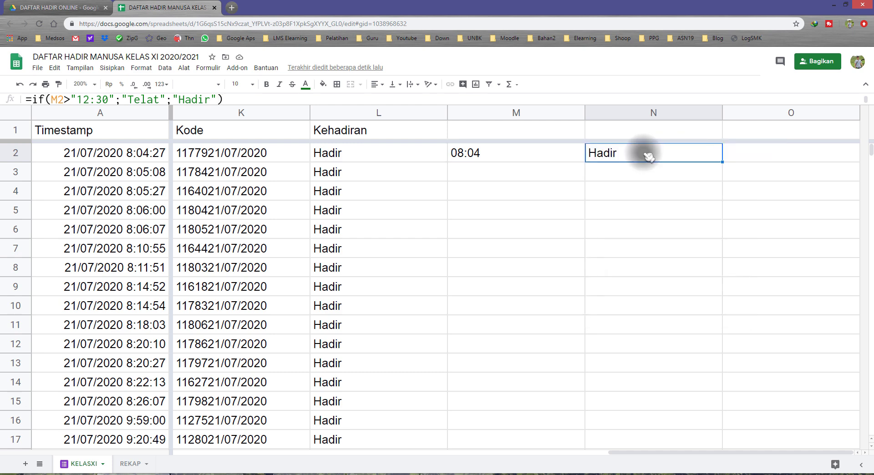
# Step: Change the time limit in N2's IF formula to "08:00" to test the late condition
pyautogui.doubleClick(627, 156)
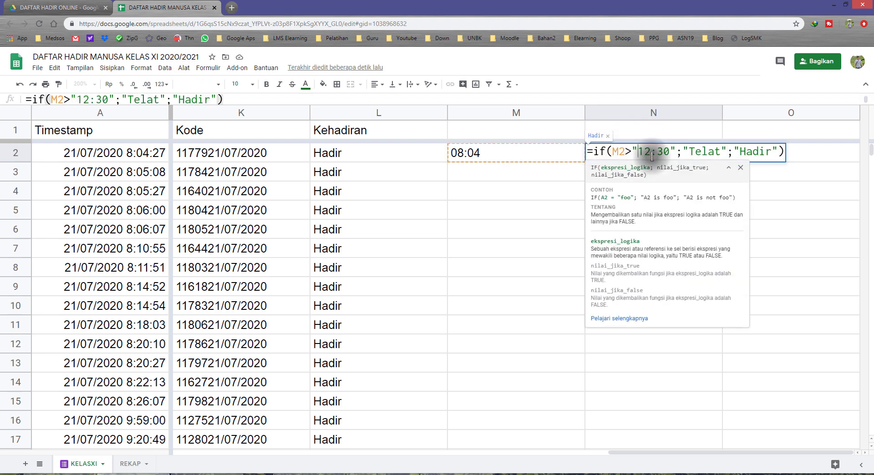
pyautogui.press('Delete')
pyautogui.press('Delete')
pyautogui.write('08')
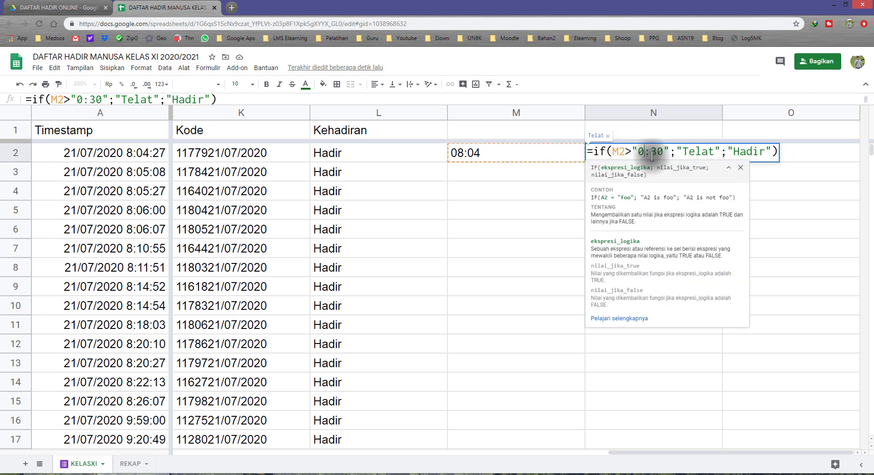
pyautogui.press('Delete')
pyautogui.write('0')
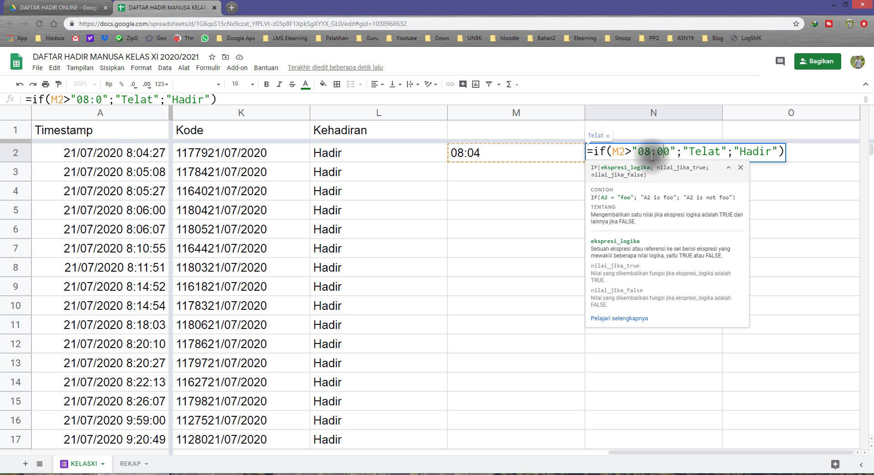
pyautogui.click(633, 155)
pyautogui.moveTo(638, 151); pyautogui.dragTo(667, 153)
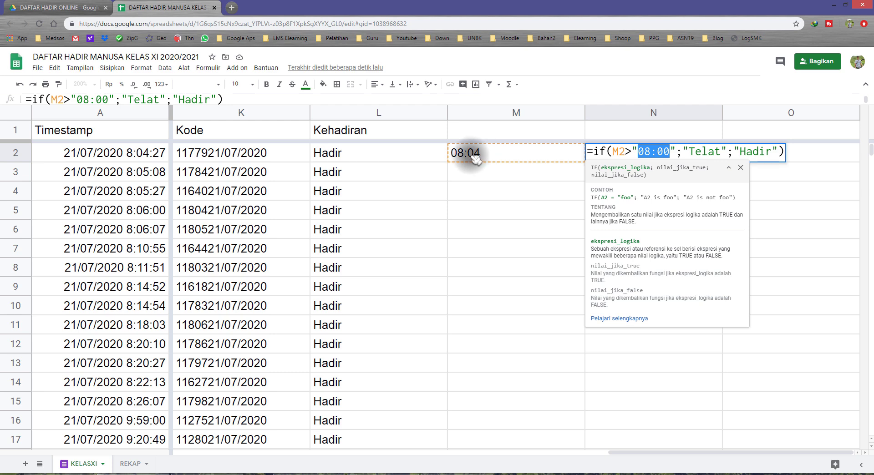
pyautogui.click(631, 151)
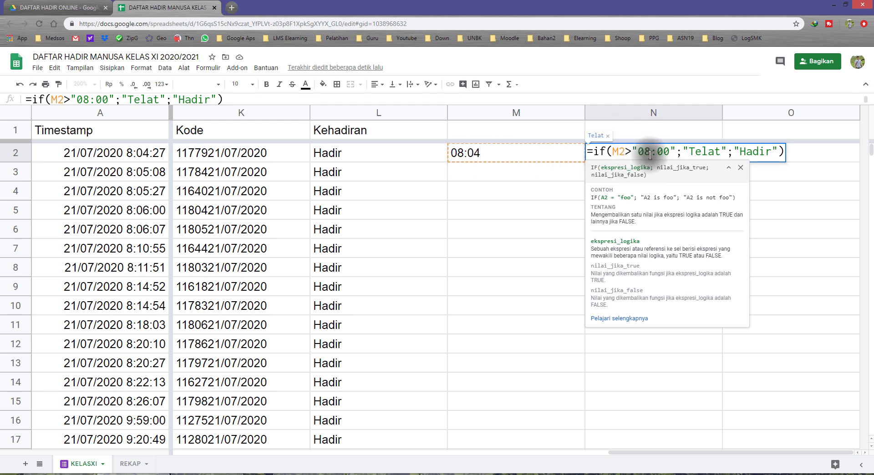
pyautogui.press('Return')
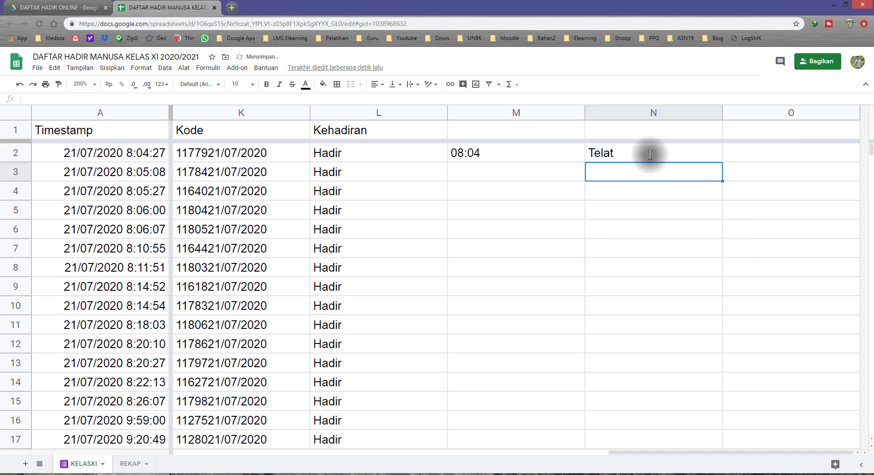
# Step: Review N2's result against the time in M2, examining the limit and the "Telat" value in its formula
pyautogui.click(619, 157)
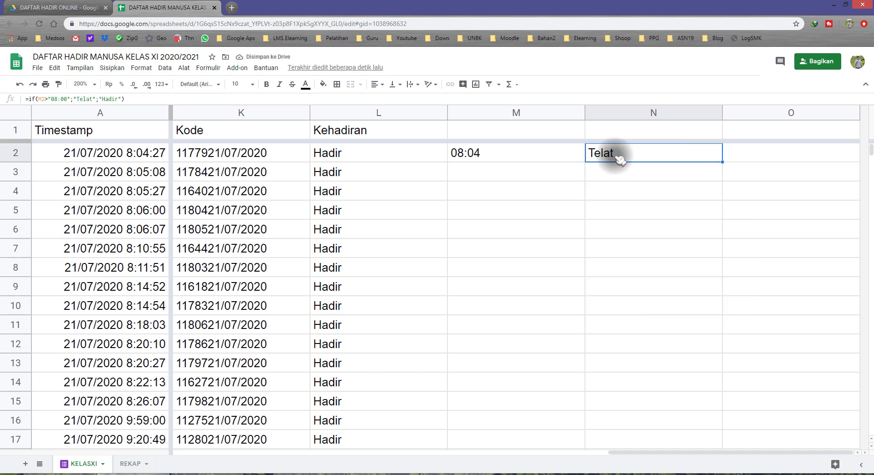
pyautogui.doubleClick(620, 157)
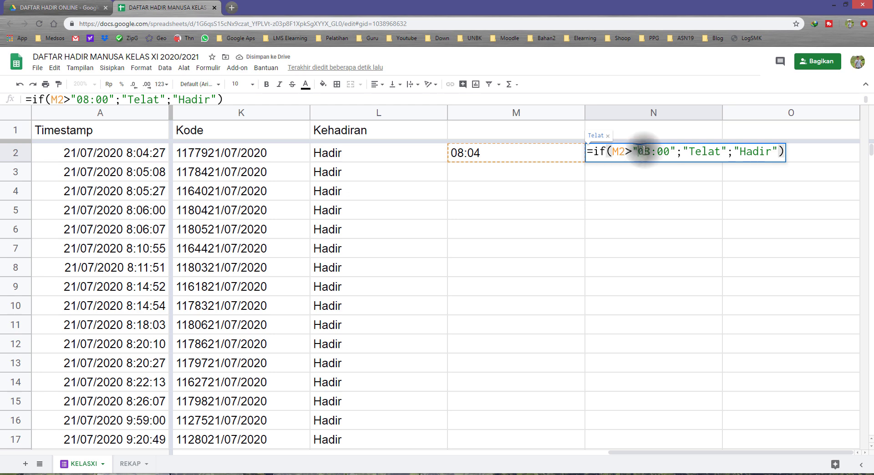
pyautogui.moveTo(637, 152); pyautogui.dragTo(665, 150)
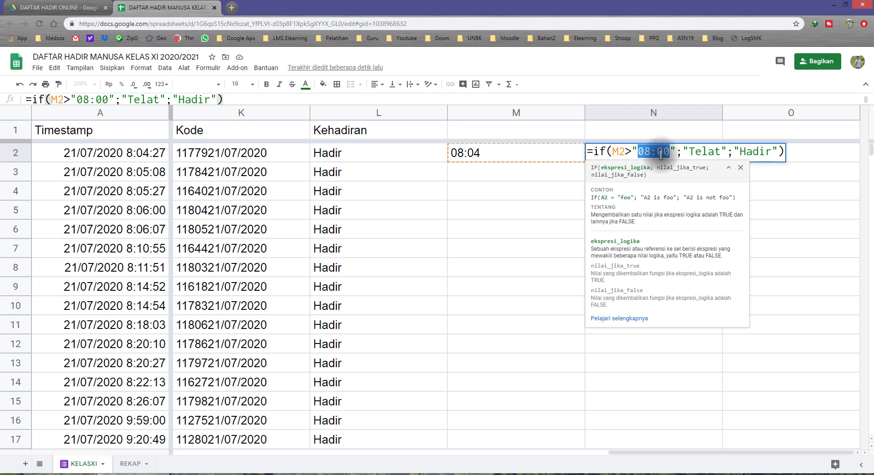
pyautogui.moveTo(688, 151); pyautogui.dragTo(722, 151)
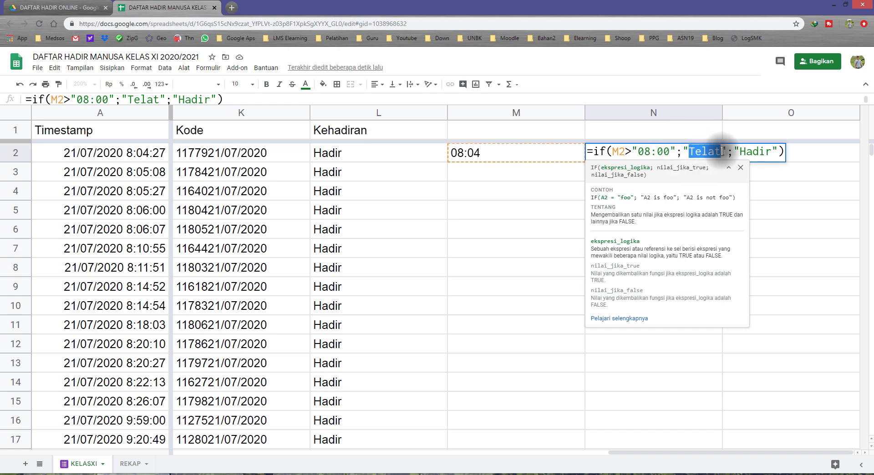
pyautogui.press('Escape')
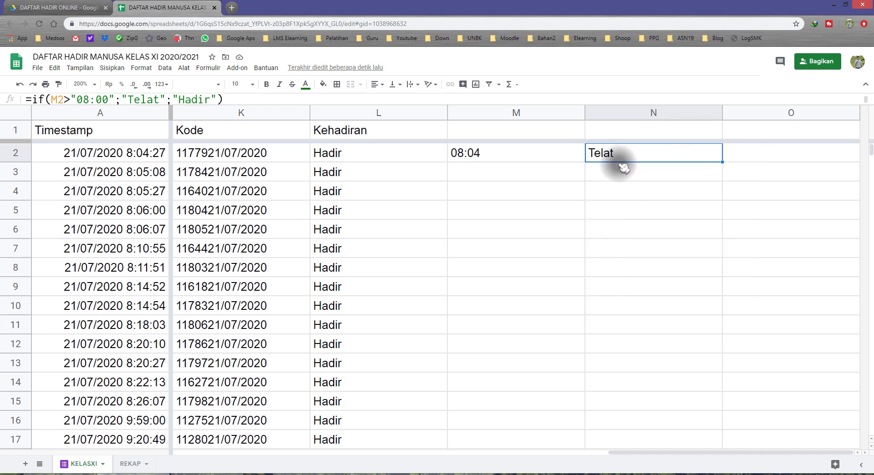
pyautogui.click(564, 153)
pyautogui.click(608, 155)
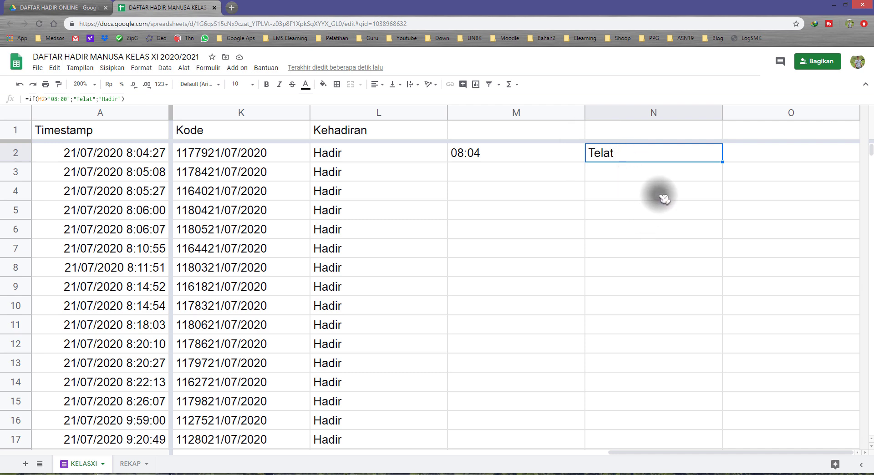
# Step: Look through the submission times in the Timestamp column and return to the first attendance rows
pyautogui.scroll(-8, 646, 228)
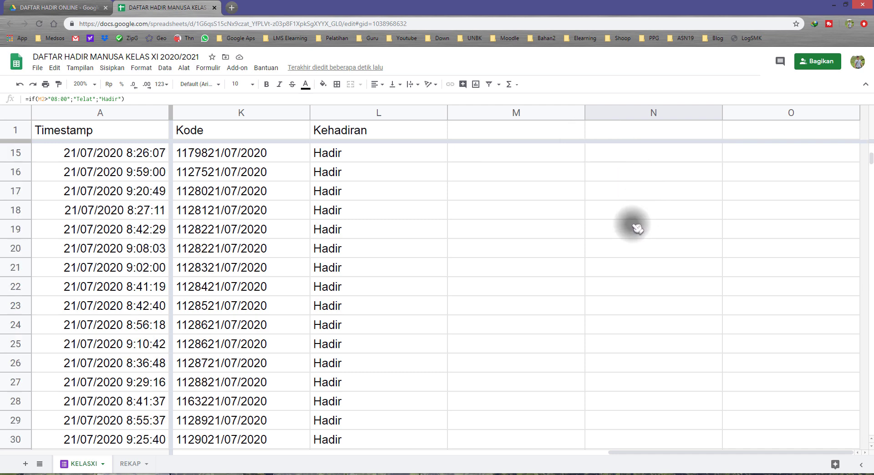
pyautogui.scroll(-20, 637, 244)
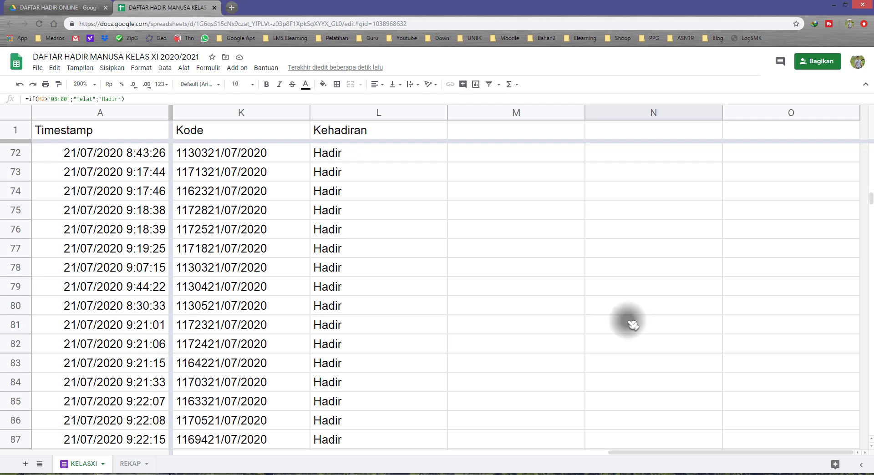
pyautogui.scroll(-9, 627, 315)
pyautogui.scroll(13, 610, 216)
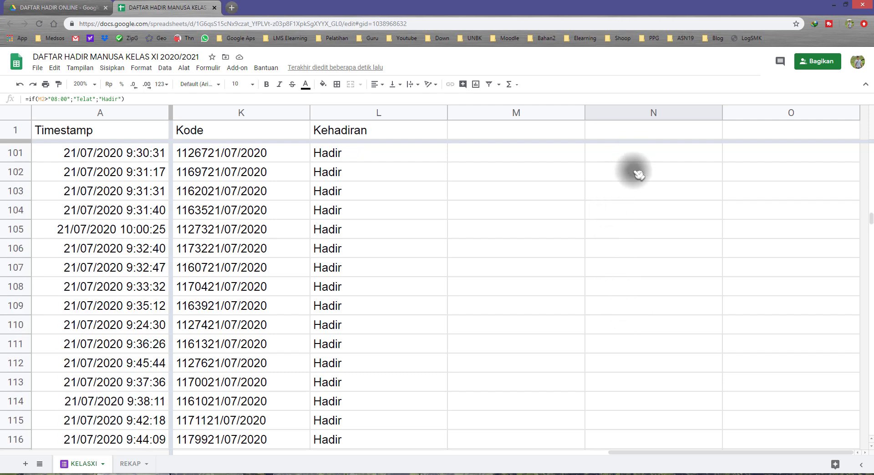
pyautogui.scroll(20, 639, 185)
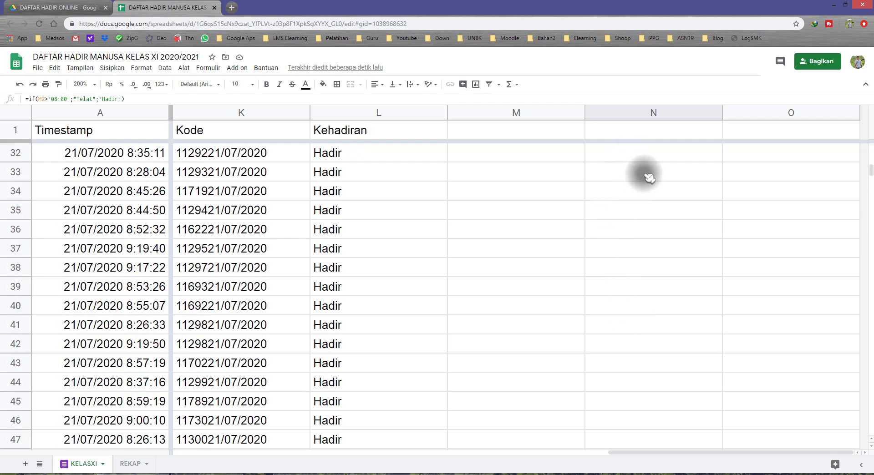
pyautogui.scroll(7, 642, 172)
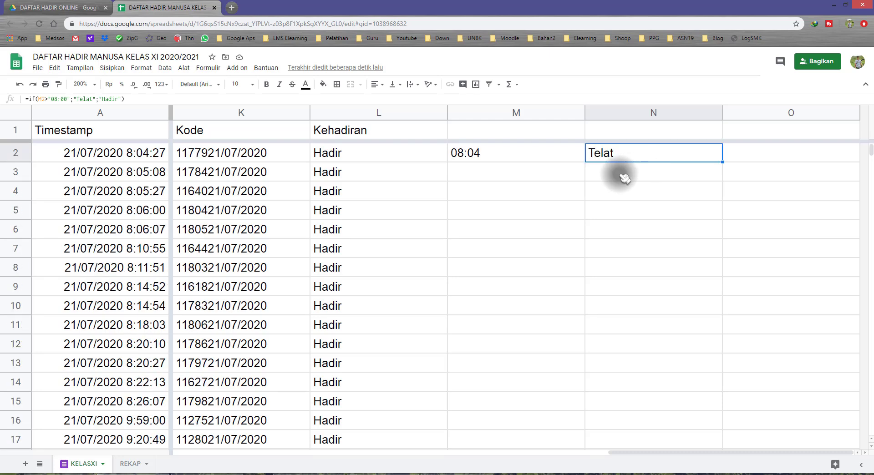
# Step: Compare M2's time-extraction formula with N2's IF formula, examining its limit and return values without changing them
pyautogui.click(530, 160)
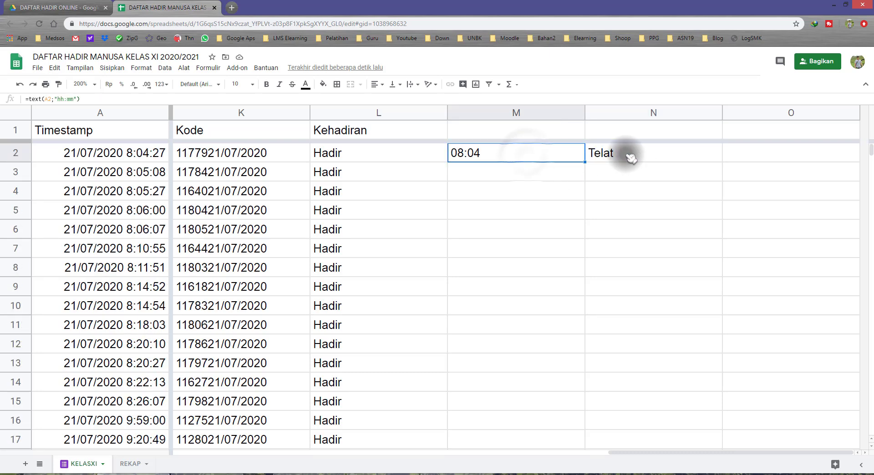
pyautogui.click(620, 153)
pyautogui.click(561, 154)
pyautogui.click(621, 156)
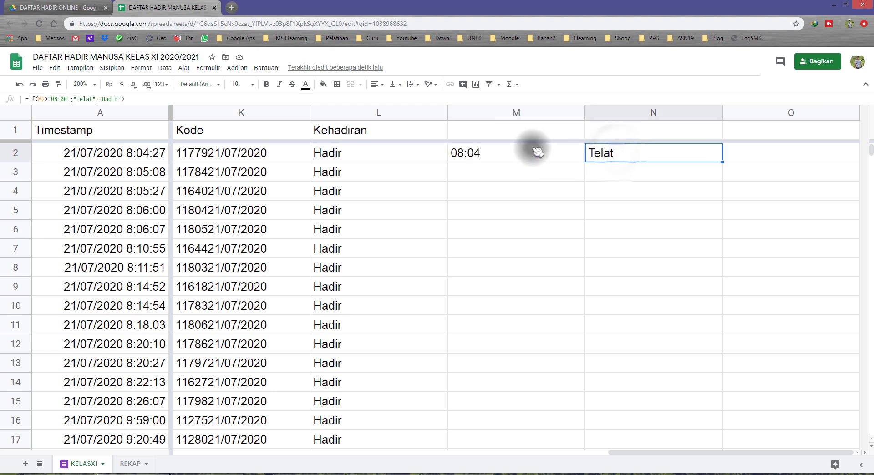
pyautogui.click(529, 152)
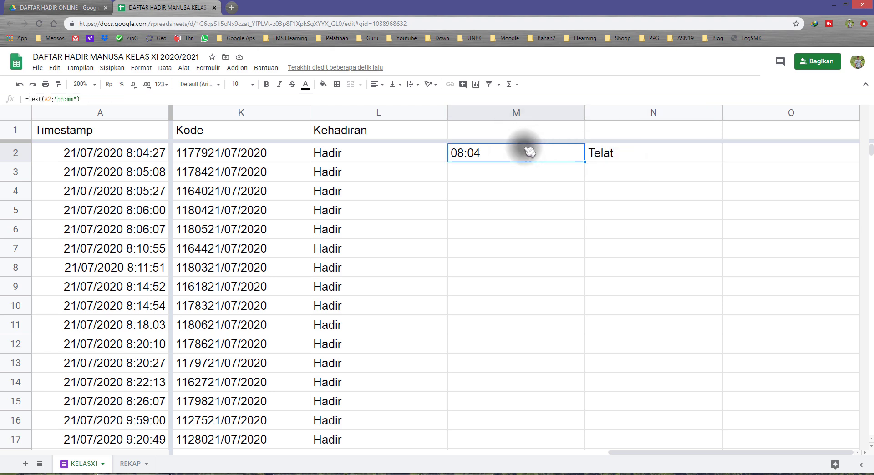
pyautogui.click(618, 151)
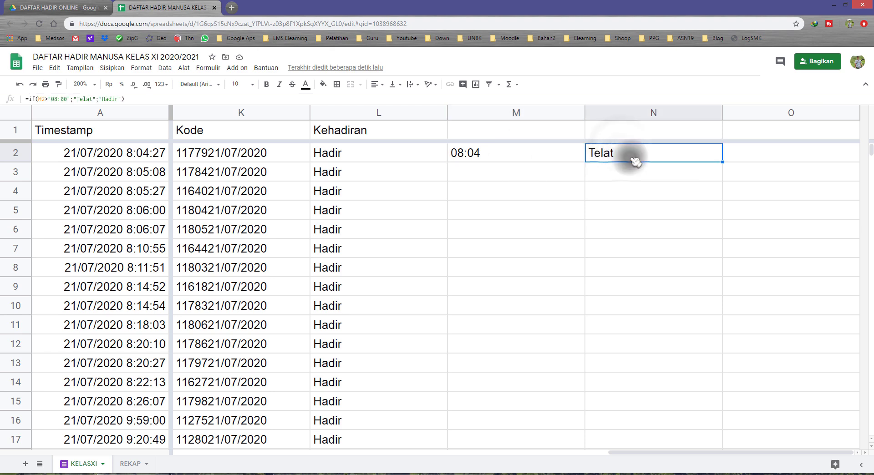
pyautogui.doubleClick(630, 157)
pyautogui.moveTo(637, 151); pyautogui.dragTo(668, 151)
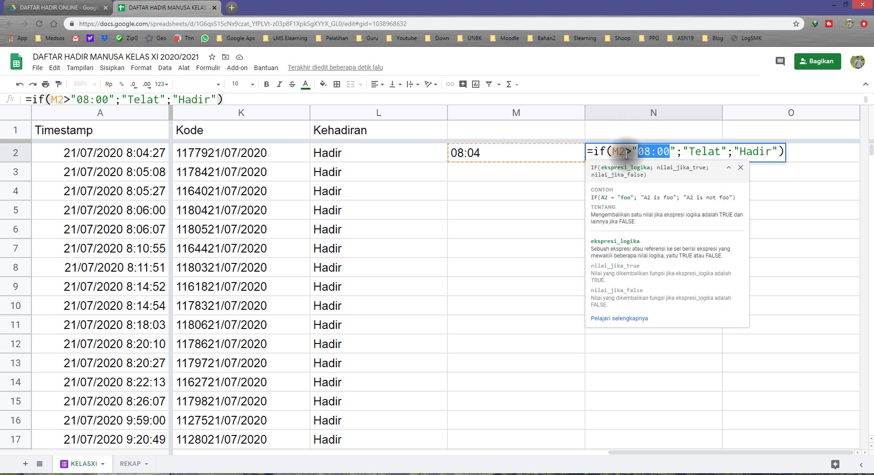
pyautogui.moveTo(688, 151); pyautogui.dragTo(773, 147)
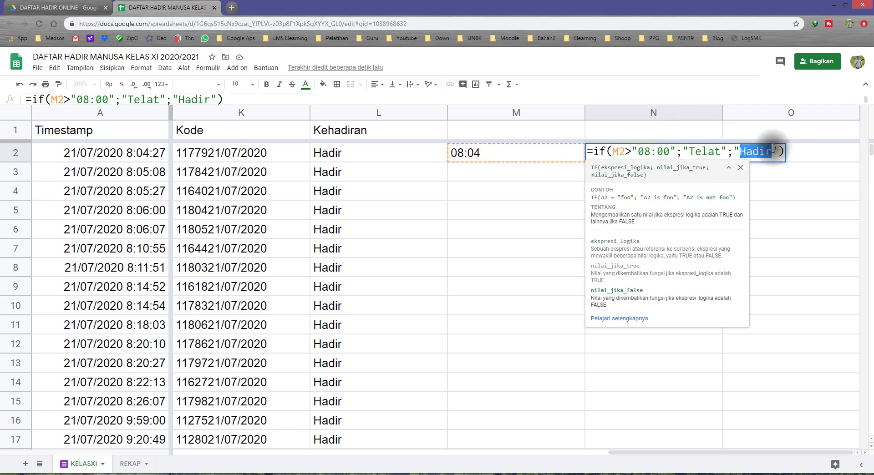
pyautogui.press('Escape')
pyautogui.click(569, 154)
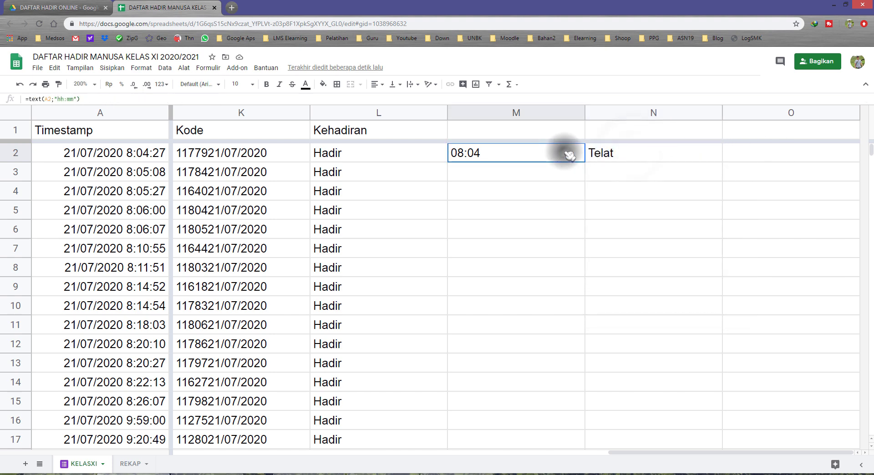
# Step: Clear the trial formulas from cells M2 and N2
pyautogui.click(612, 155)
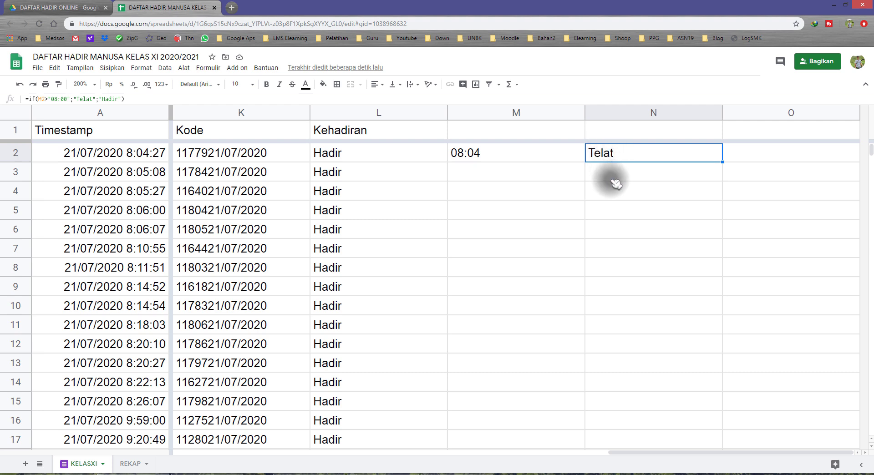
pyautogui.moveTo(553, 156); pyautogui.dragTo(614, 155)
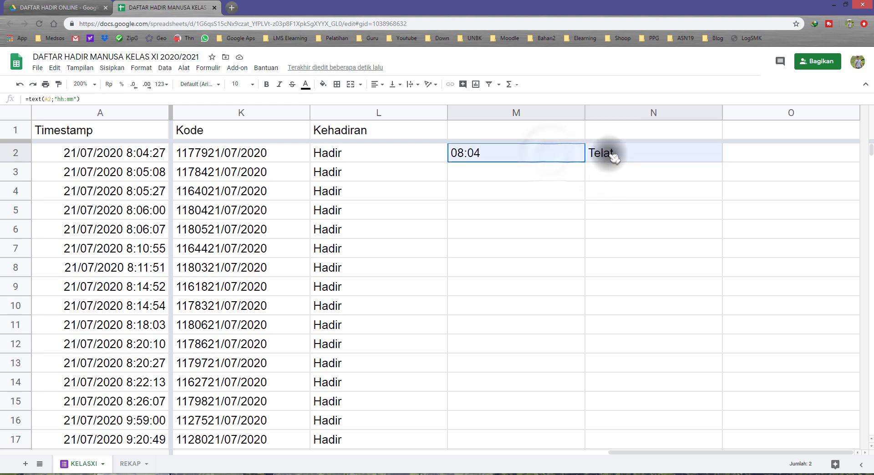
pyautogui.press('Delete')
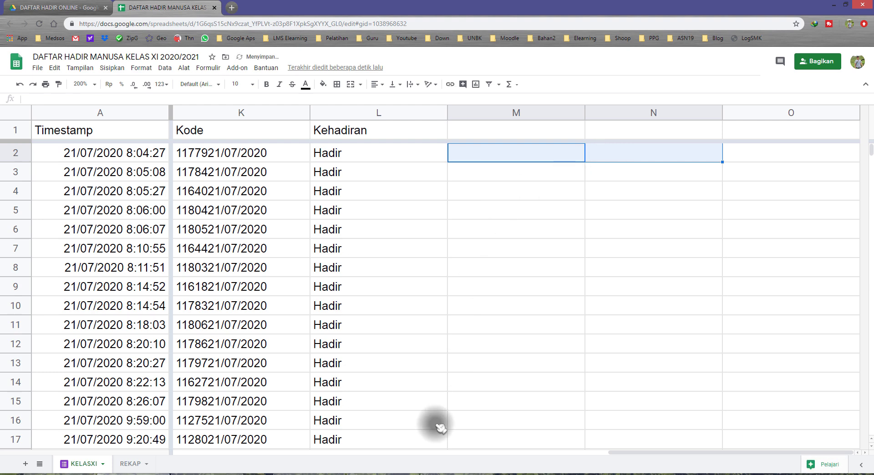
# Step: Switch to teks.txt in Notepad, enlarge its window and examine the parts of the prepared Kehadiran2 array formula
pyautogui.click(207, 473)
pyautogui.click(587, 333)
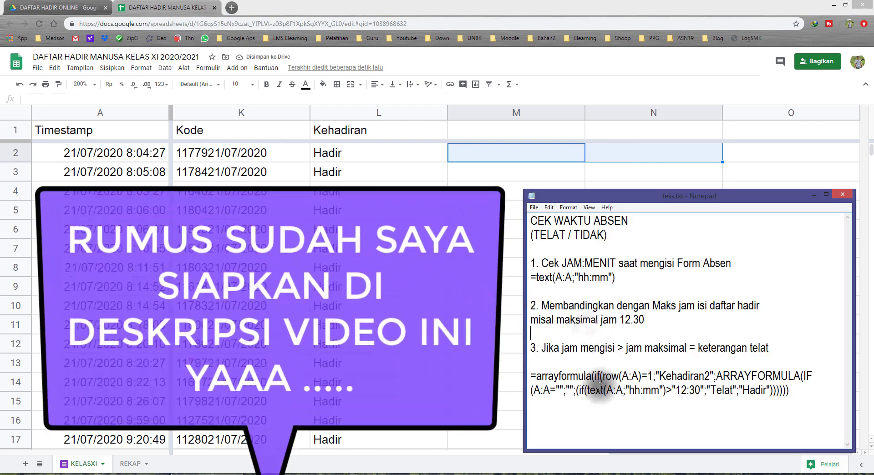
pyautogui.doubleClick(747, 196)
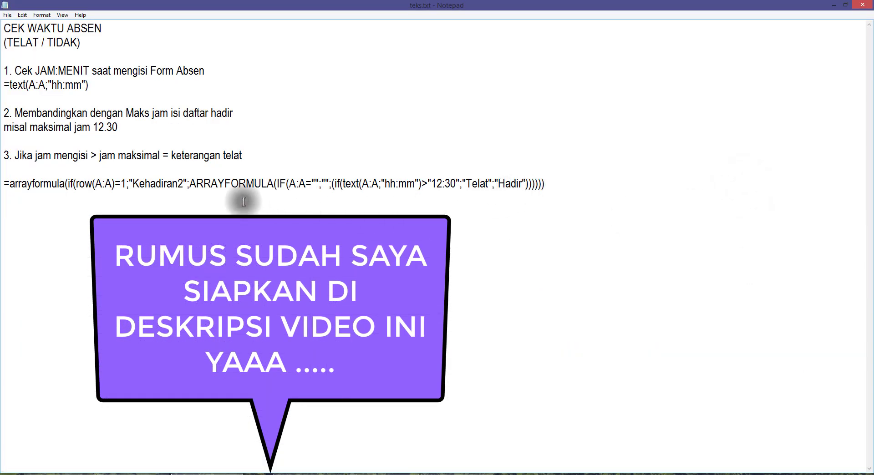
pyautogui.moveTo(345, 183); pyautogui.dragTo(484, 183)
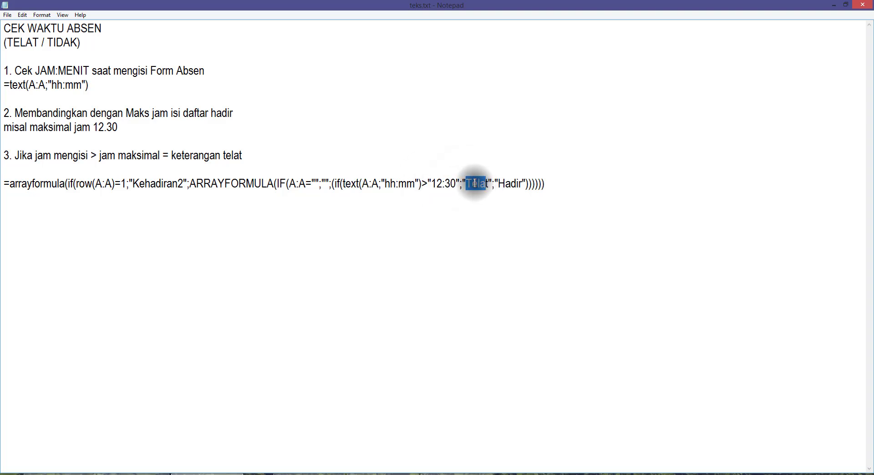
pyautogui.doubleClick(501, 184)
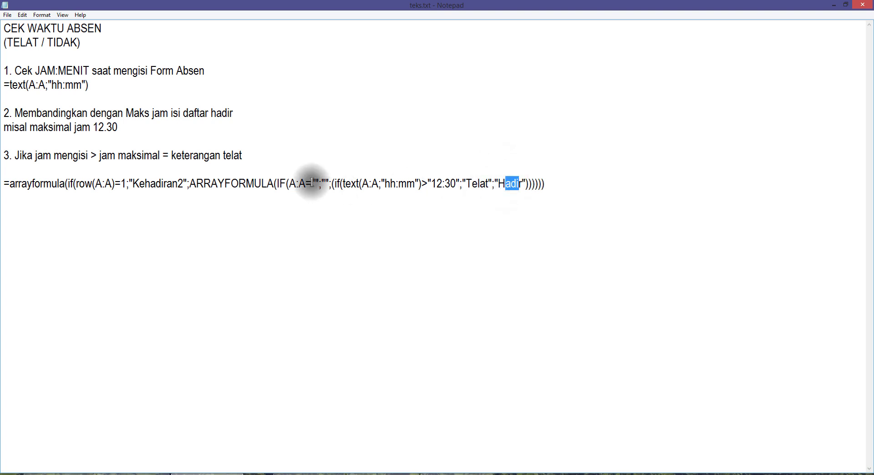
pyautogui.moveTo(225, 184); pyautogui.dragTo(202, 184)
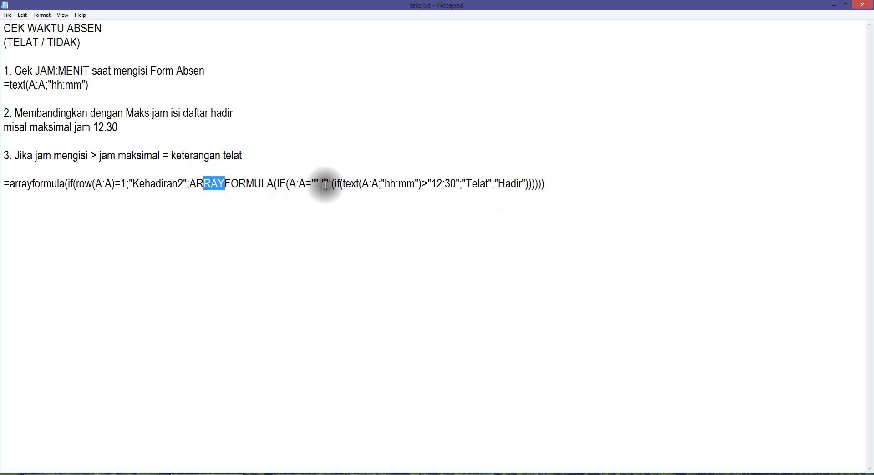
# Step: Copy the complete Kehadiran2 array formula from teks.txt and enter it in M1 of the KELASXI sheet
pyautogui.moveTo(567, 185); pyautogui.dragTo(3, 187)
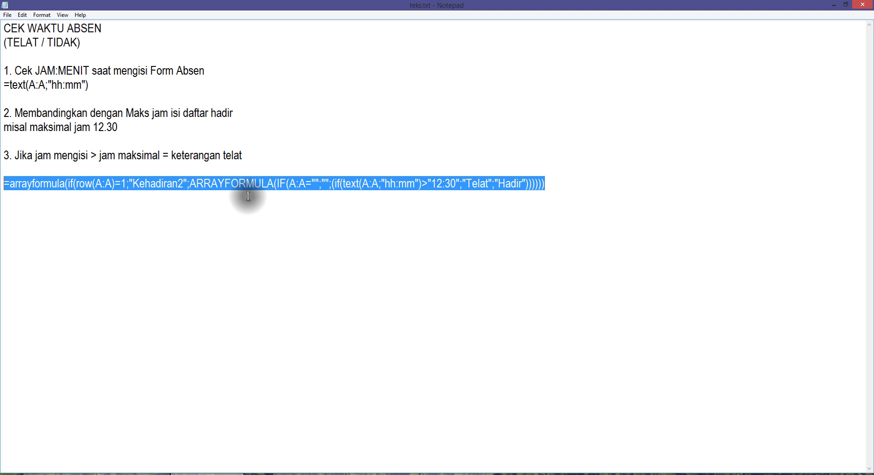
pyautogui.click(832, 5)
pyautogui.click(498, 132)
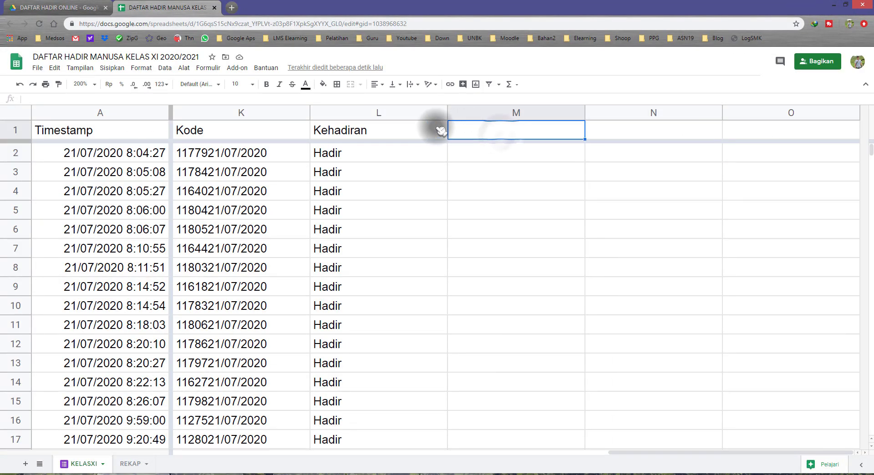
pyautogui.click(396, 130)
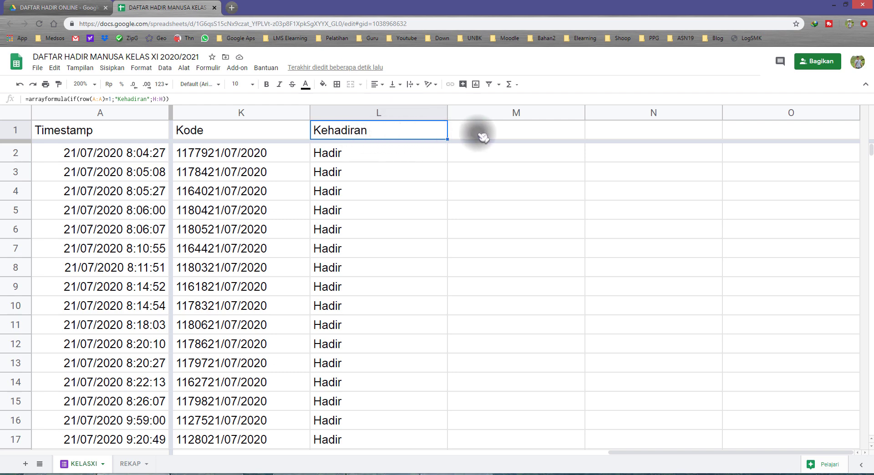
pyautogui.click(496, 133)
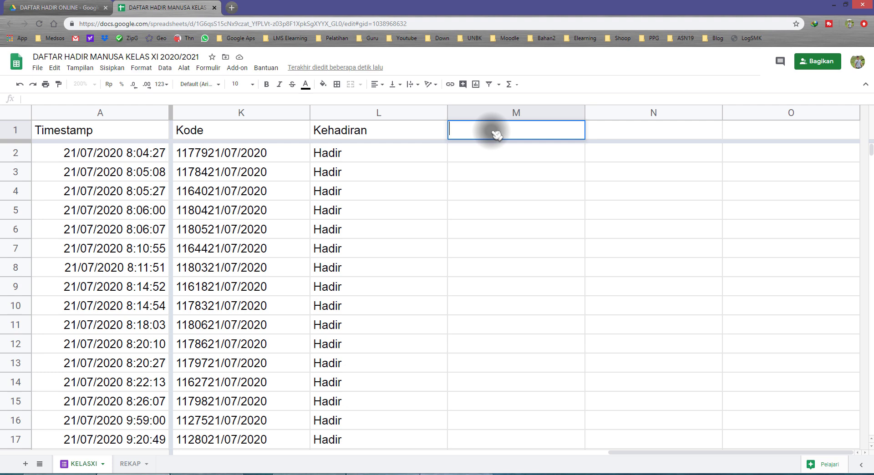
pyautogui.write('=arrayformula(if(row(A:A)=1;"Kehadiran2";ARRAYFORMULA(IF(A:A="";"";(if(text(A:A;"hh:mm")>"12:30";"Telat";"Hadir"))))))')
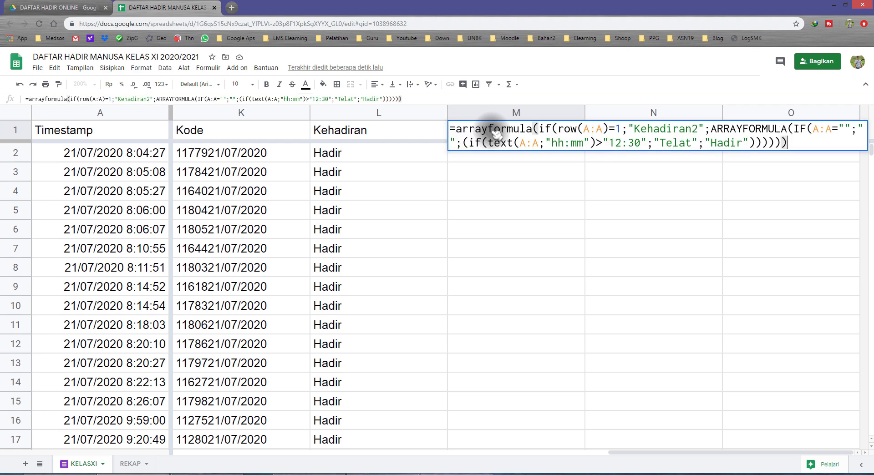
pyautogui.press('Return')
# Step: Open M1's formula and examine the row(A:A)=1 condition and the "Kehadiran2" heading it returns
pyautogui.click(505, 131)
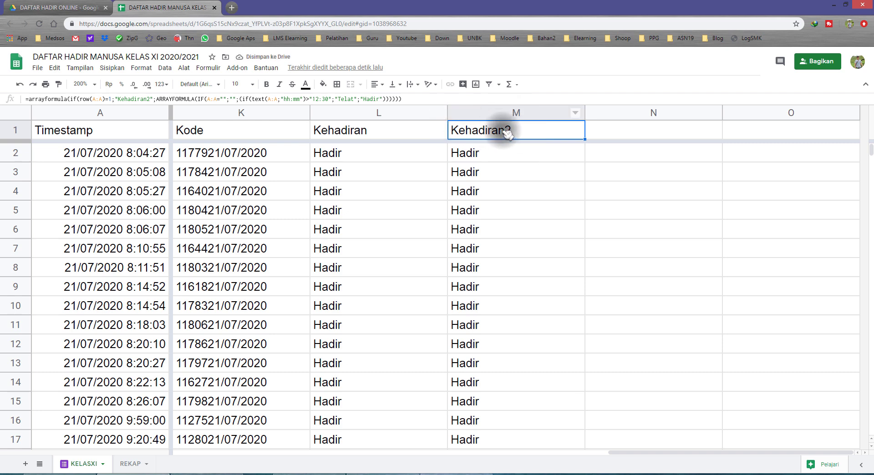
pyautogui.doubleClick(518, 133)
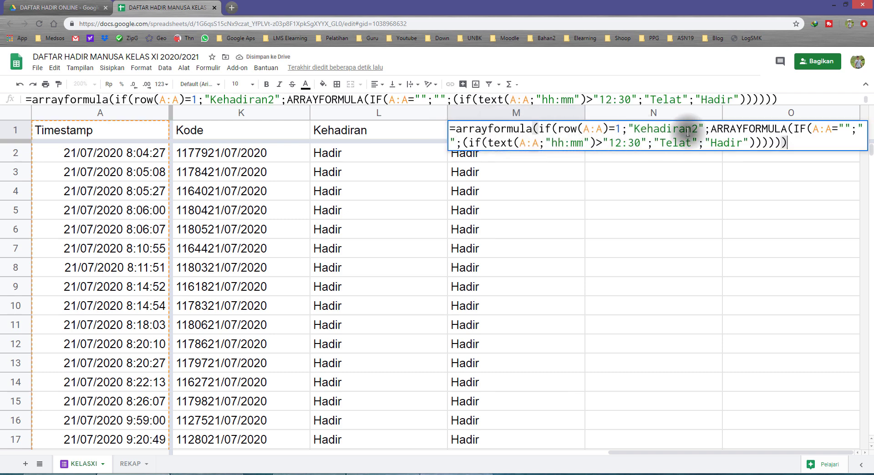
pyautogui.moveTo(633, 130); pyautogui.dragTo(696, 128)
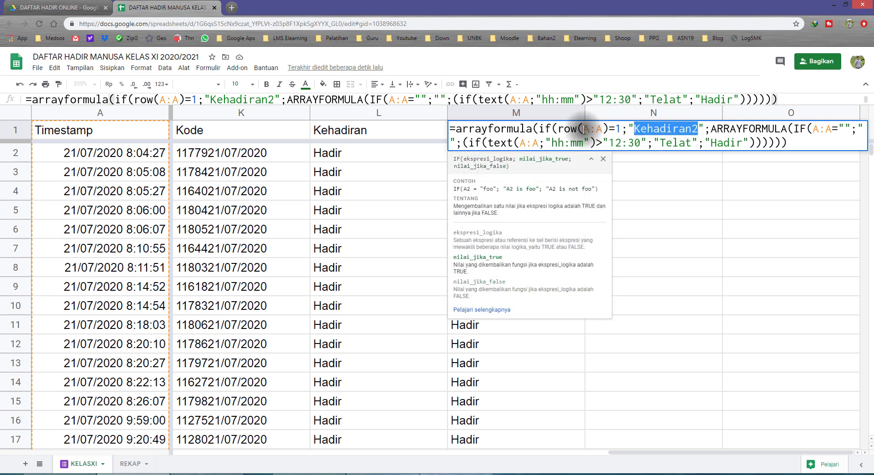
pyautogui.moveTo(585, 129); pyautogui.dragTo(601, 130)
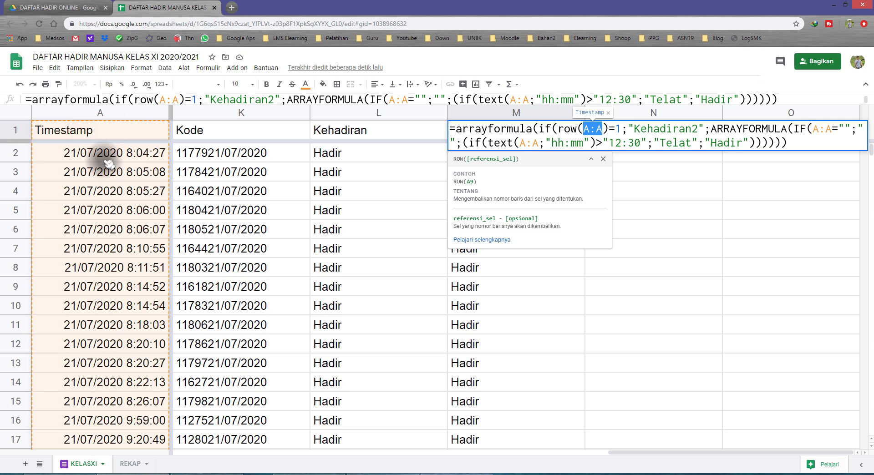
pyautogui.moveTo(634, 129); pyautogui.dragTo(698, 129)
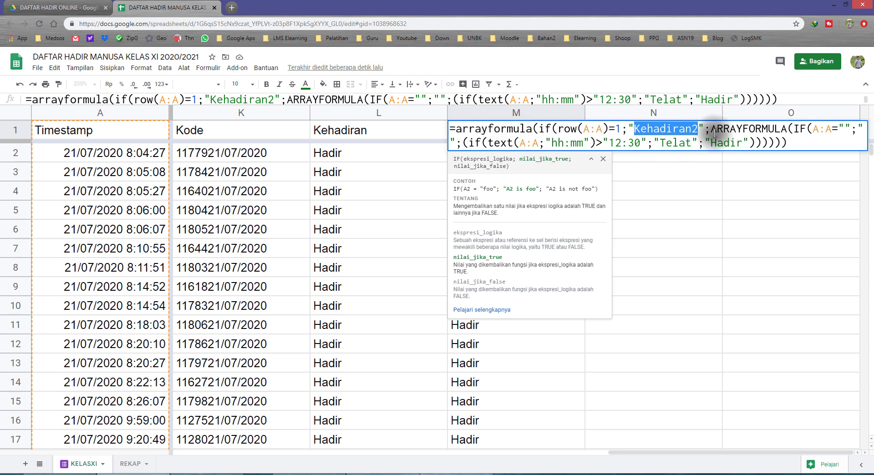
# Step: Examine the A:A="" blank check in M1's nested ARRAYFORMULA and compare it with the empty rows below the last timestamp
pyautogui.moveTo(715, 129); pyautogui.dragTo(799, 129)
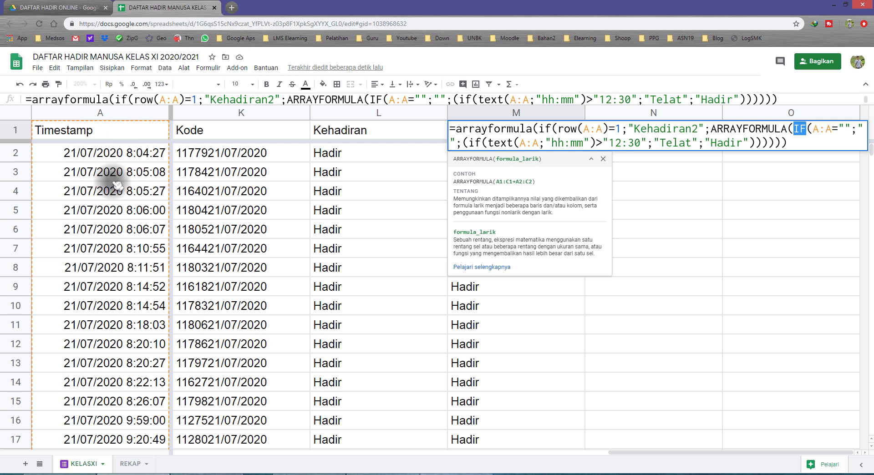
pyautogui.scroll(-5, 114, 182)
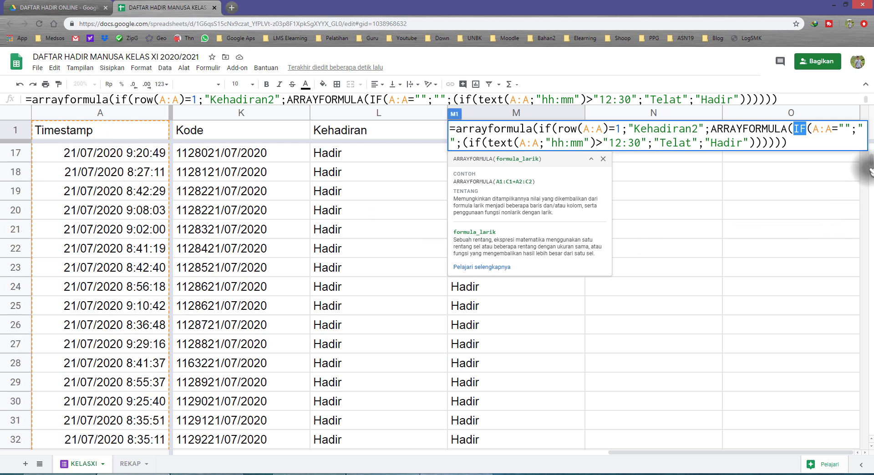
pyautogui.moveTo(869, 161); pyautogui.dragTo(869, 366)
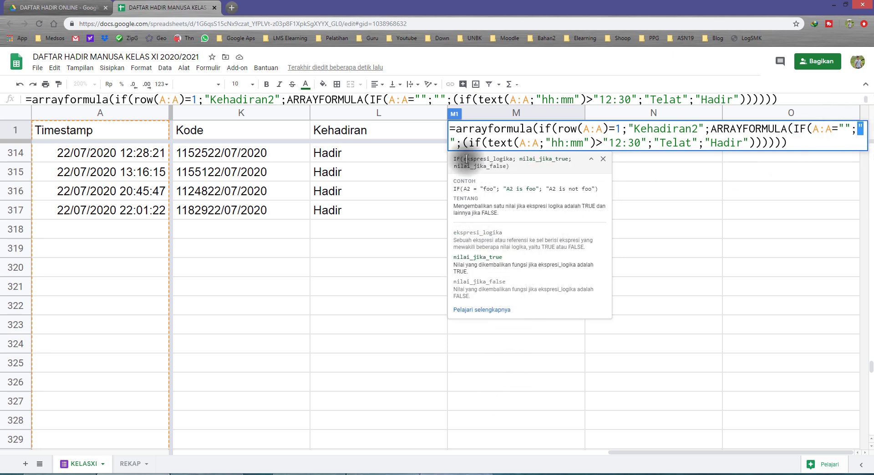
# Step: Examine the text(A:A;"hh:mm")>"12:30" test in M1's formula and its "Telat" and "Hadir" outcomes, leaving the formula as it is
pyautogui.doubleClick(491, 142)
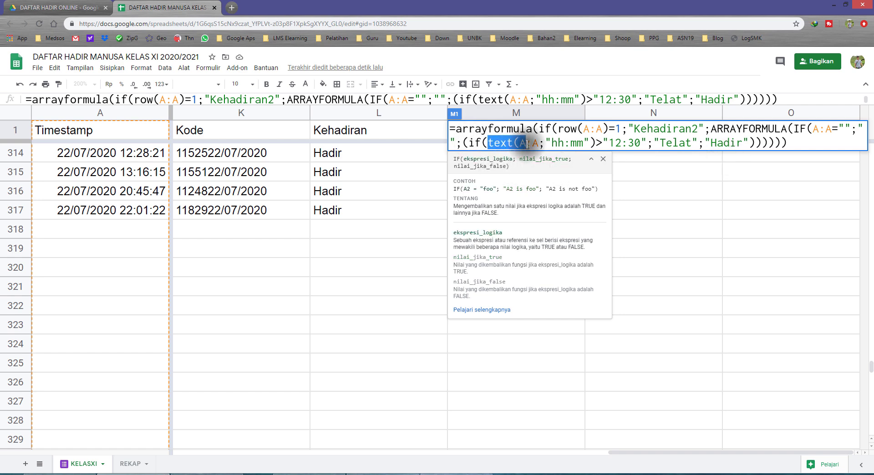
pyautogui.click(524, 143)
pyautogui.doubleClick(560, 142)
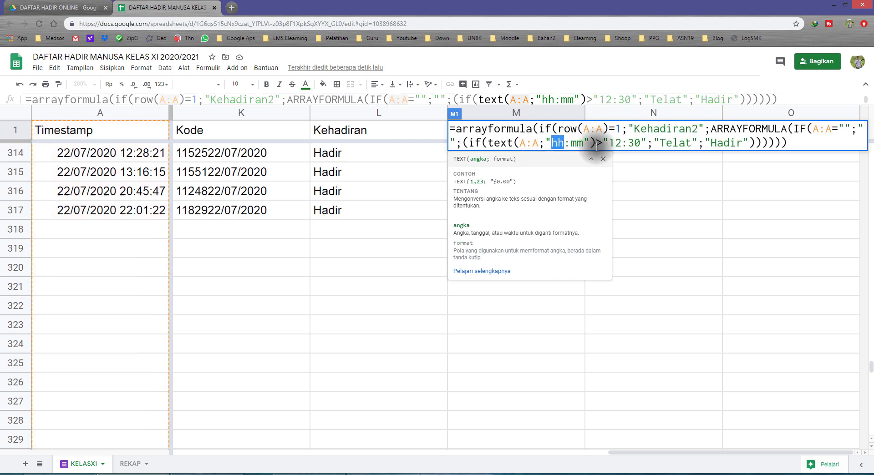
pyautogui.moveTo(615, 143); pyautogui.dragTo(636, 144)
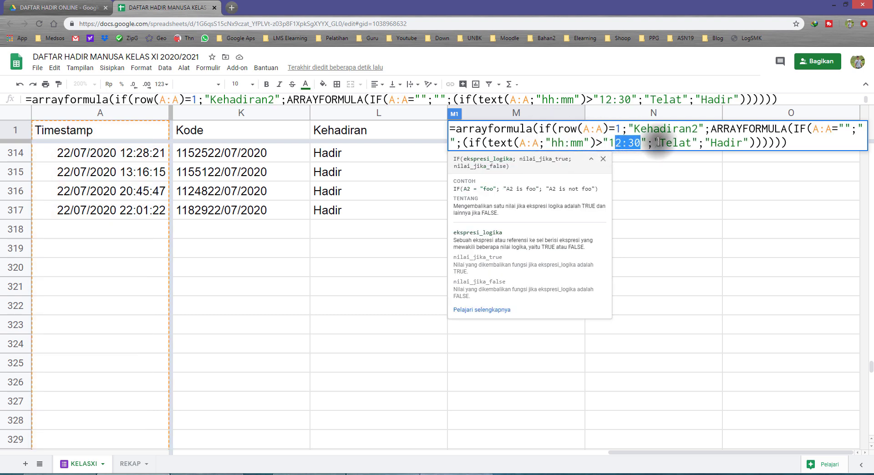
pyautogui.moveTo(660, 143); pyautogui.dragTo(691, 141)
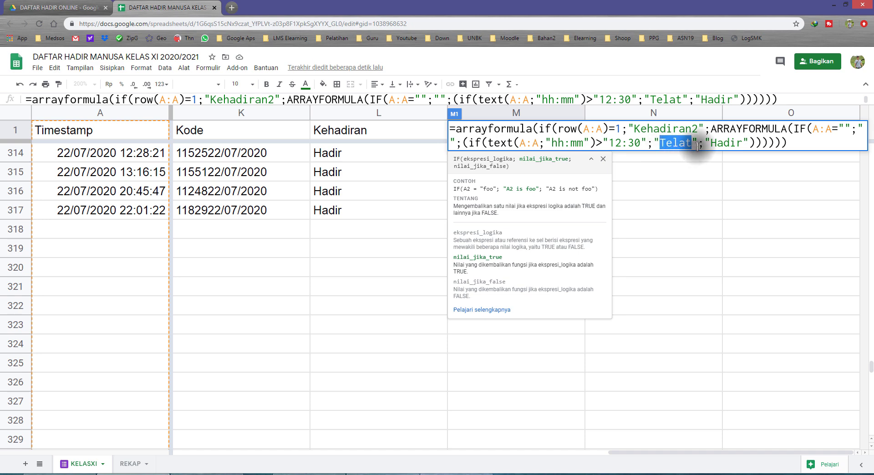
pyautogui.moveTo(708, 143); pyautogui.dragTo(740, 142)
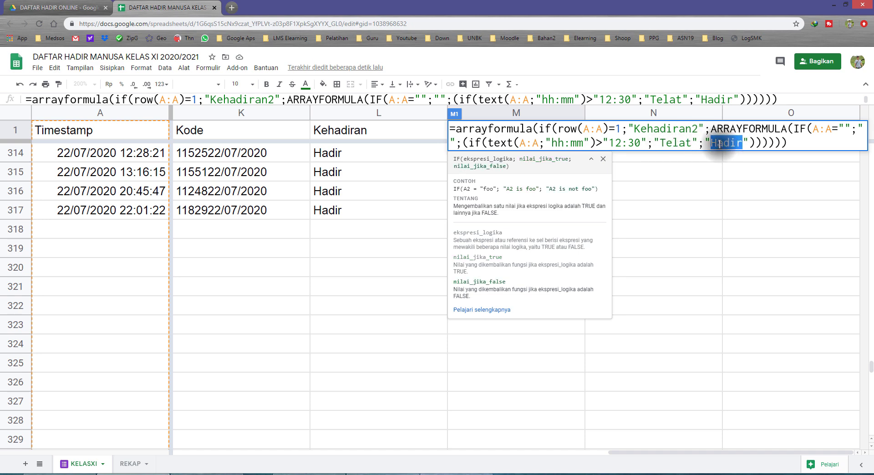
pyautogui.press('Return')
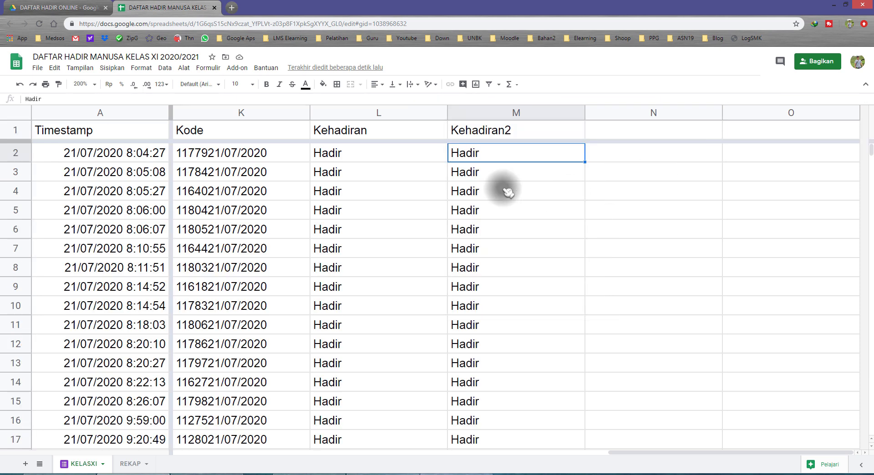
# Step: Check the Kehadiran2 values against the 21/07/2020 timestamps and highlight rows 175 to 182
pyautogui.scroll(-2, 491, 173)
pyautogui.scroll(-4, 489, 170)
pyautogui.moveTo(485, 156); pyautogui.dragTo(482, 243)
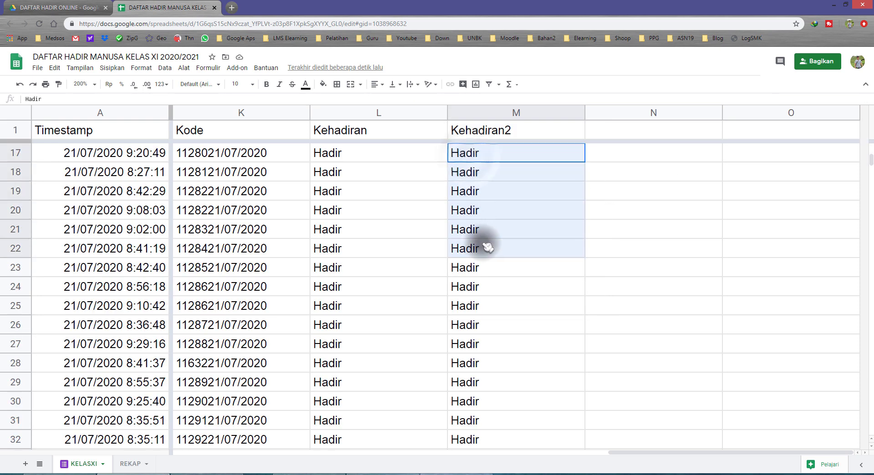
pyautogui.scroll(-2, 485, 248)
pyautogui.scroll(-15, 489, 252)
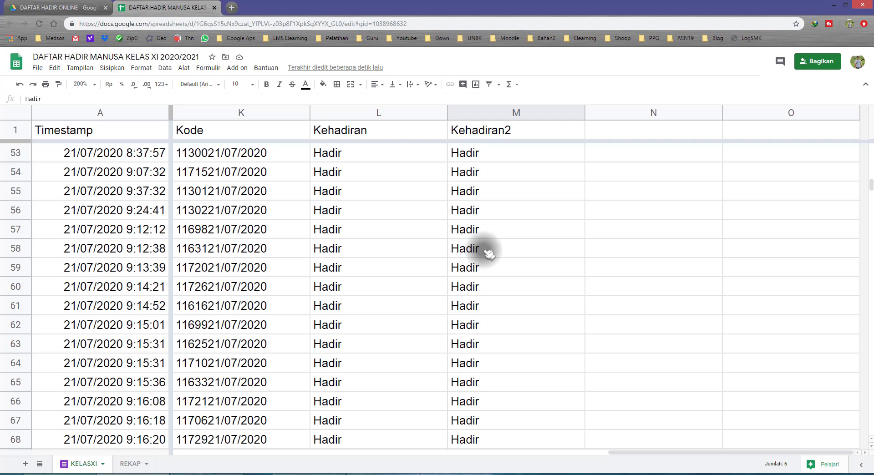
pyautogui.scroll(-6, 489, 252)
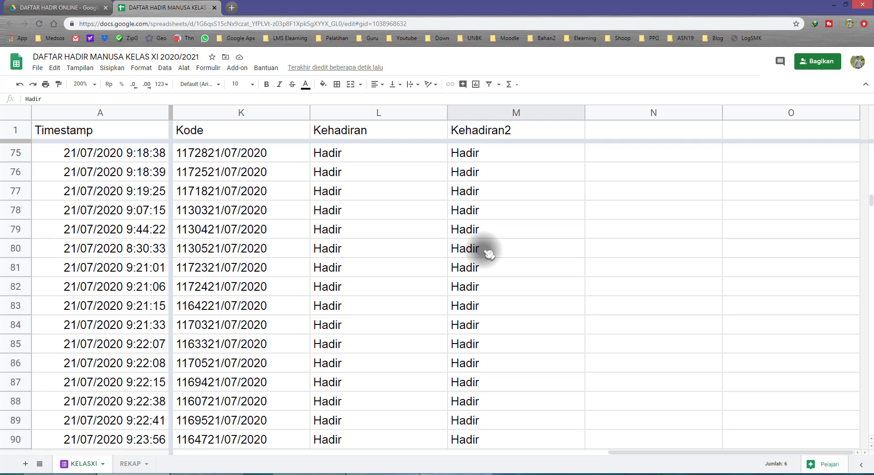
pyautogui.scroll(-5, 489, 253)
pyautogui.scroll(-15, 488, 252)
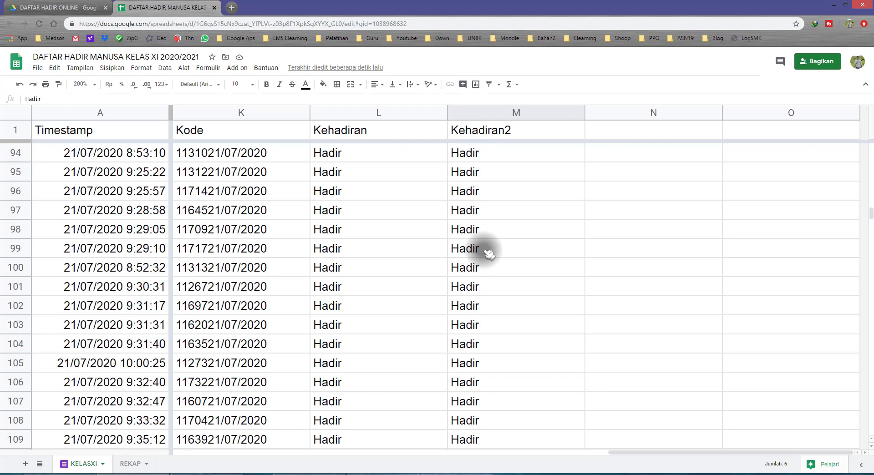
pyautogui.scroll(-18, 488, 252)
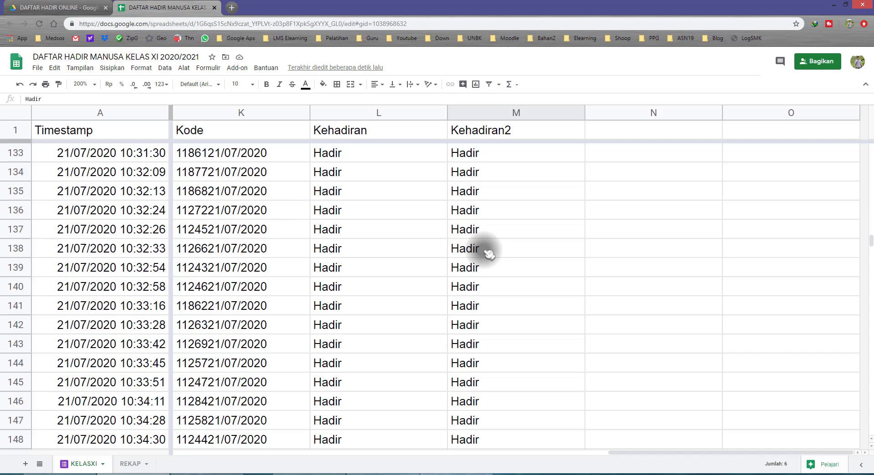
pyautogui.scroll(-3, 488, 252)
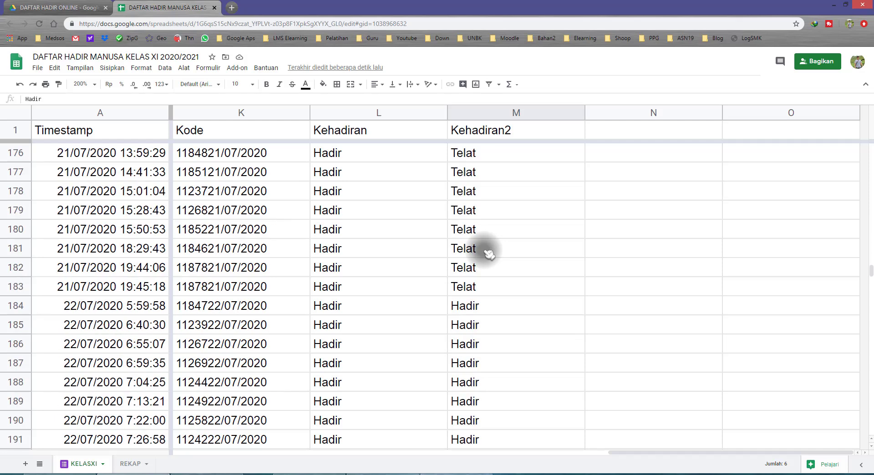
pyautogui.scroll(1, 488, 253)
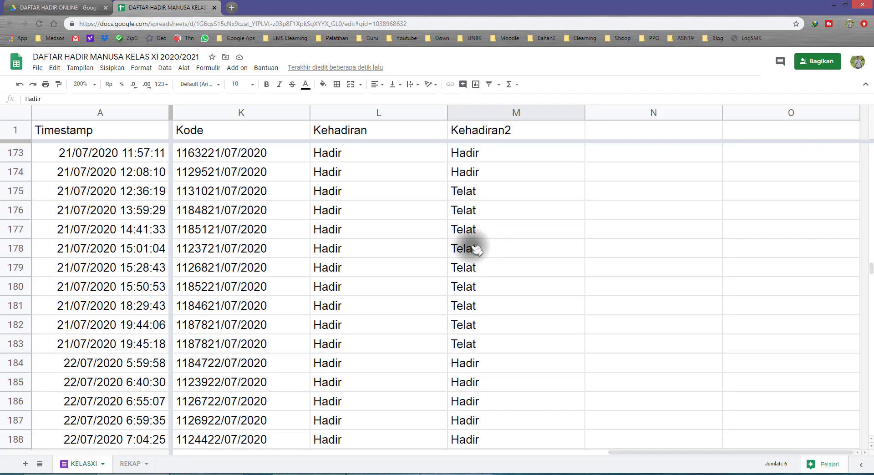
pyautogui.click(16, 191)
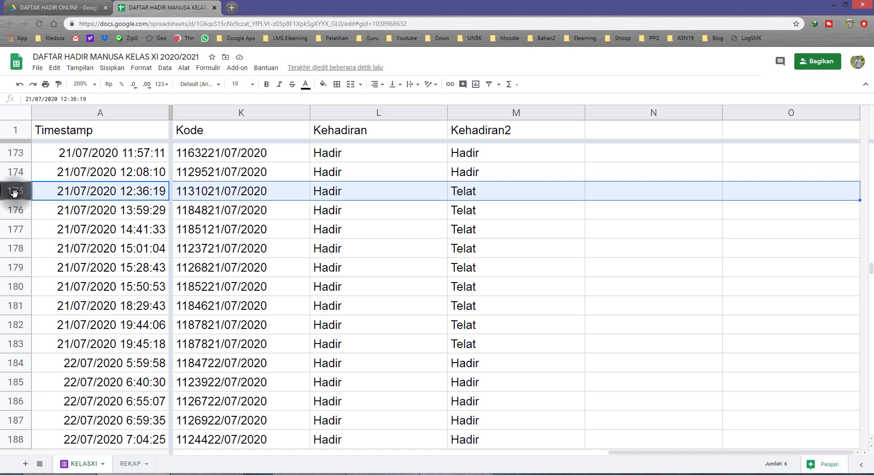
pyautogui.keyDown('shift'); pyautogui.click(18, 325); pyautogui.keyUp('shift')
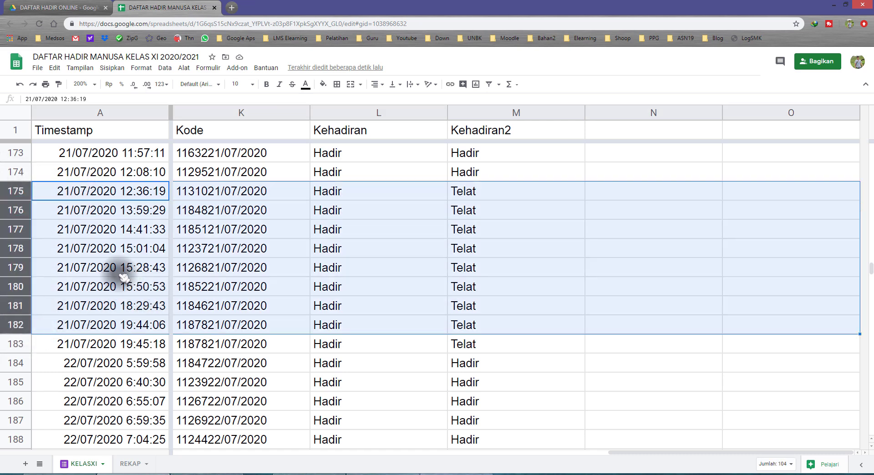
# Step: Check the Kehadiran2 values against the 22/07/2020 timestamps and highlight rows 315 to 317
pyautogui.scroll(-15, 357, 306)
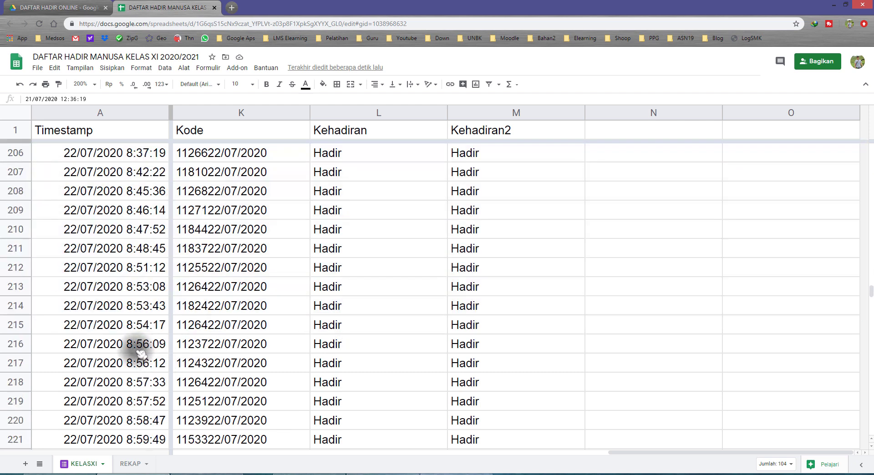
pyautogui.scroll(-20, 122, 358)
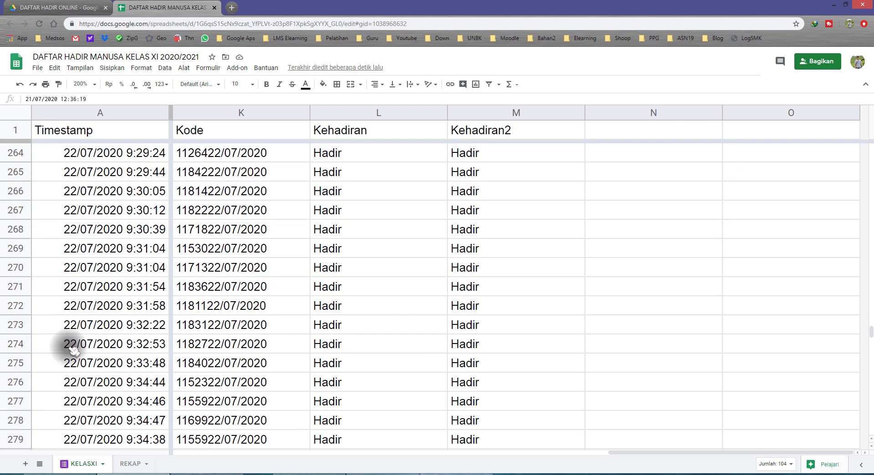
pyautogui.scroll(-10, 68, 348)
pyautogui.scroll(2, 78, 310)
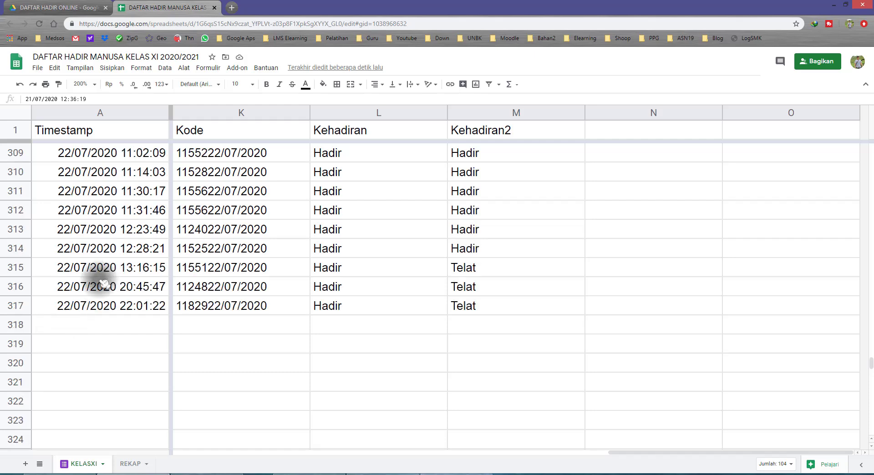
pyautogui.moveTo(16, 267); pyautogui.dragTo(16, 306)
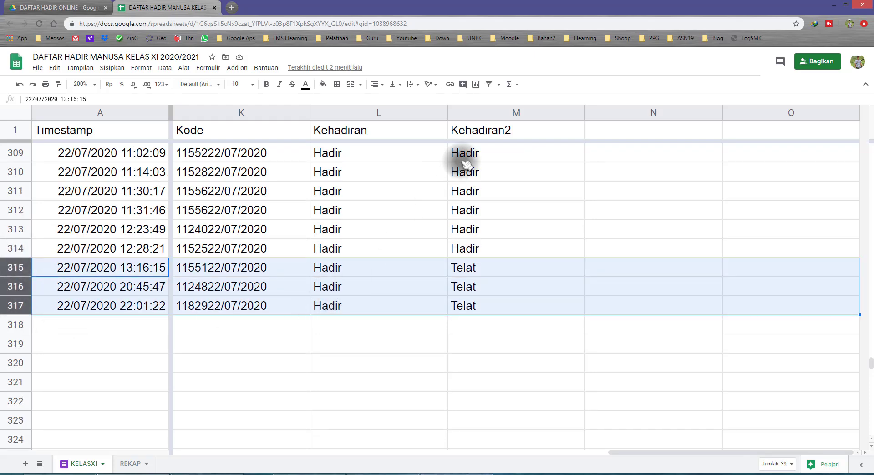
# Step: Set the lateness cutoff time in M1's Kehadiran2 formula to "09:10"
pyautogui.click(474, 130)
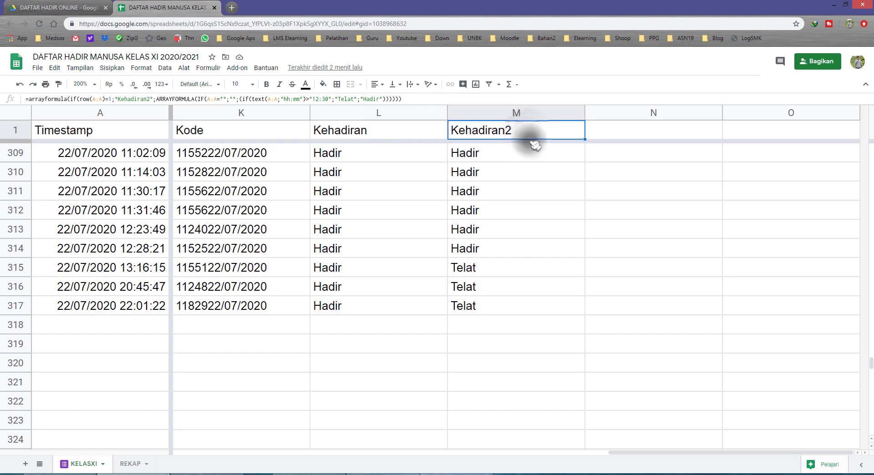
pyautogui.press('Return')
pyautogui.click(612, 142)
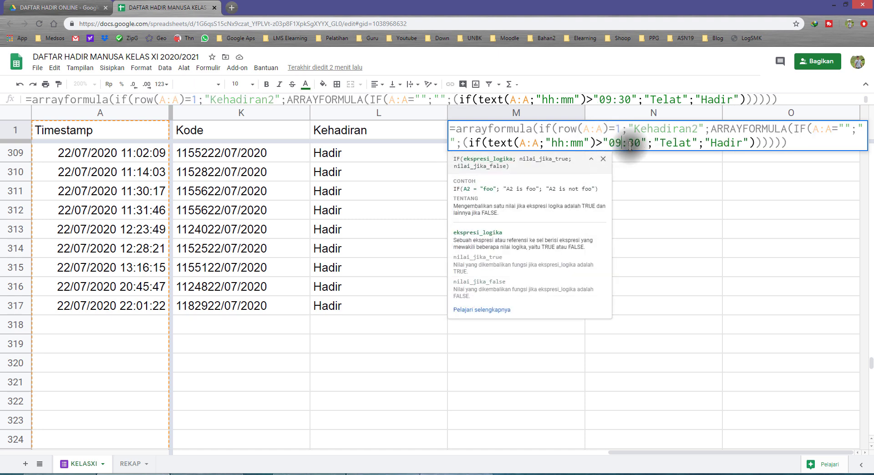
pyautogui.click(629, 144)
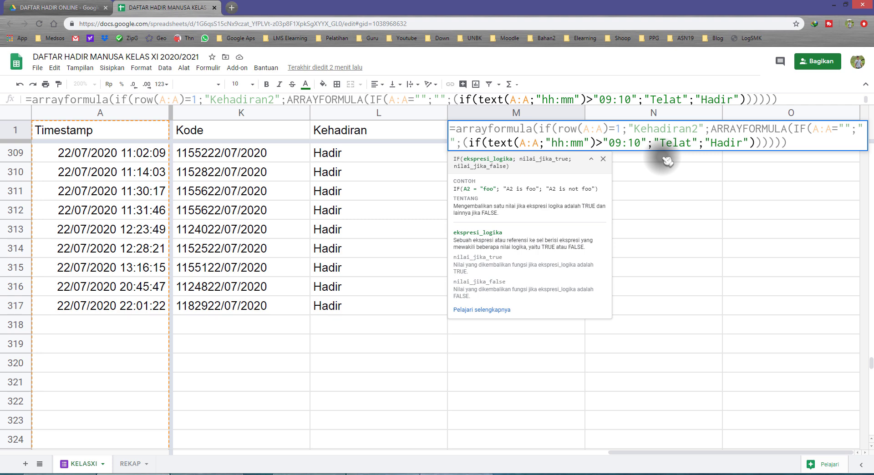
pyautogui.press('Return')
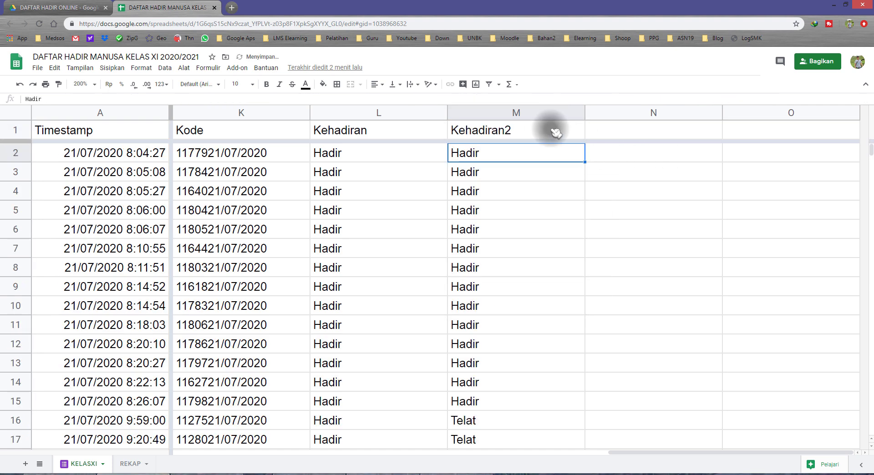
# Step: Inspect the first Kehadiran2 results and examine the cutoff time in M1's formula
pyautogui.click(489, 154)
pyautogui.click(496, 209)
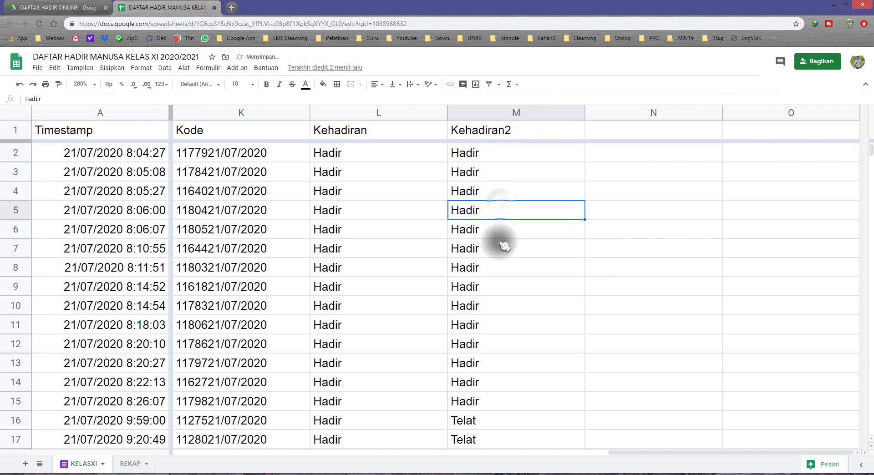
pyautogui.click(499, 244)
pyautogui.click(516, 134)
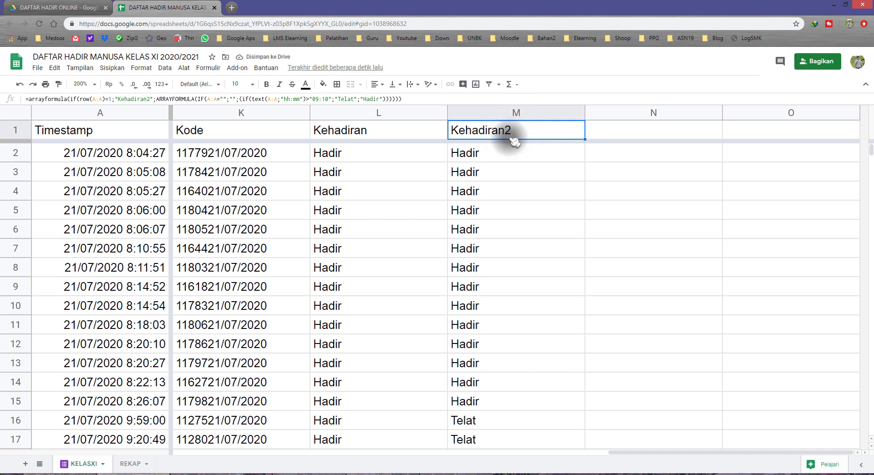
pyautogui.doubleClick(516, 133)
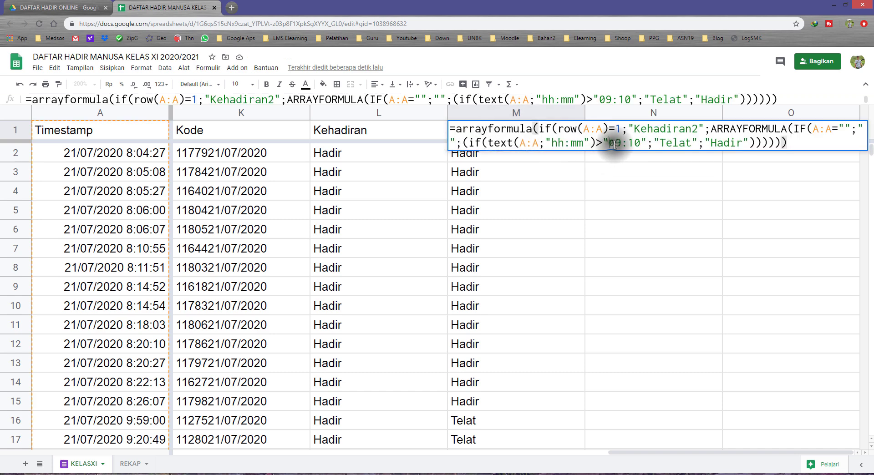
pyautogui.doubleClick(613, 144)
pyautogui.press('Return')
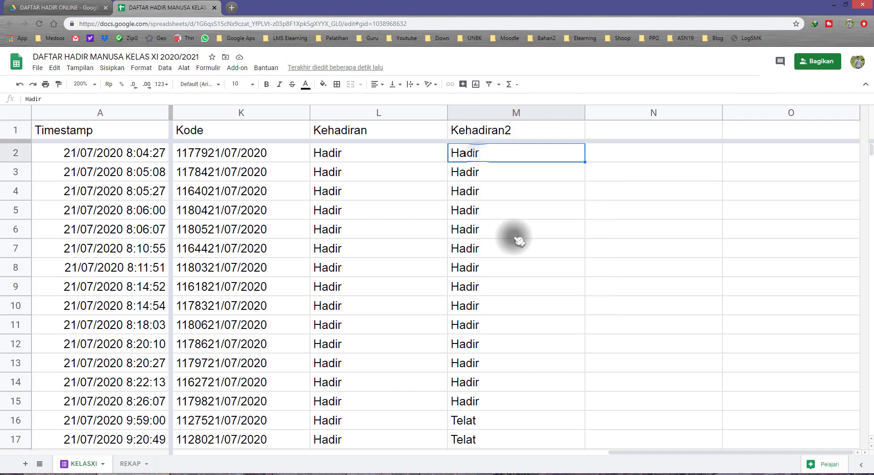
# Step: Highlight rows 16 and 17 and compare their timestamps with the "09:10" cutoff in M1's formula
pyautogui.scroll(-3, 519, 240)
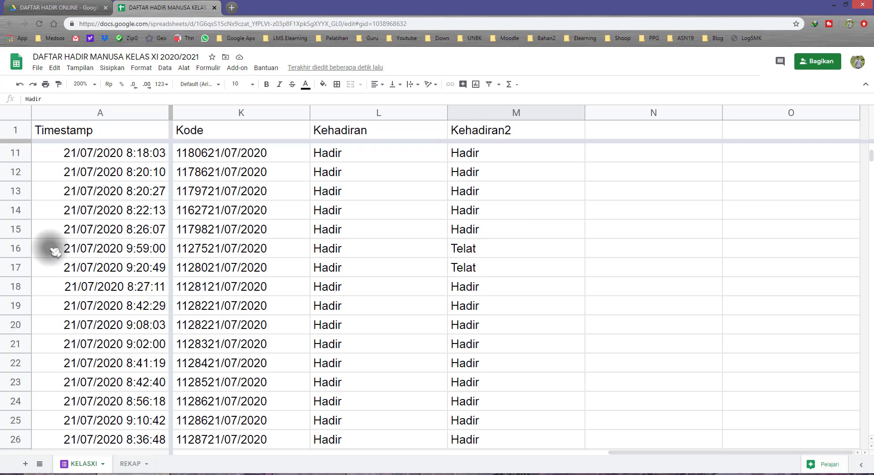
pyautogui.moveTo(15, 248); pyautogui.dragTo(15, 268)
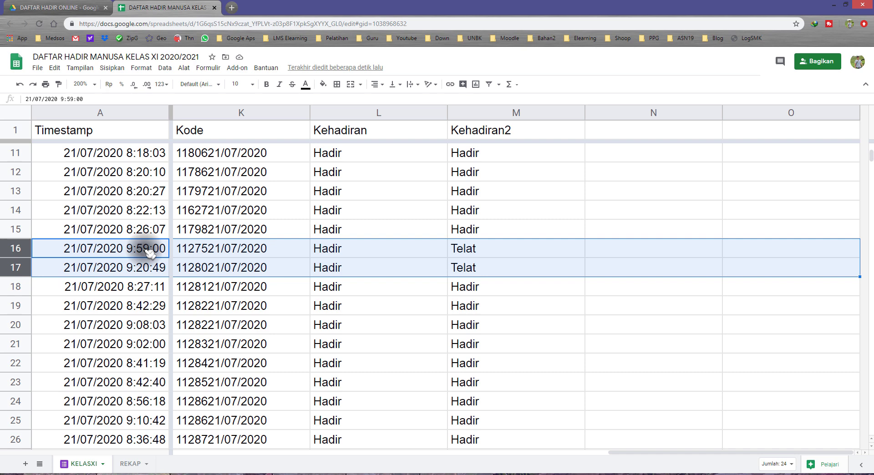
pyautogui.click(483, 131)
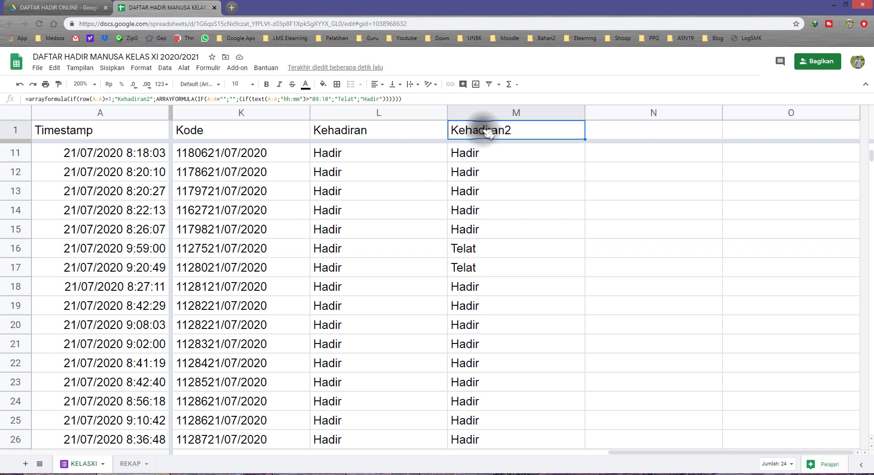
pyautogui.doubleClick(482, 134)
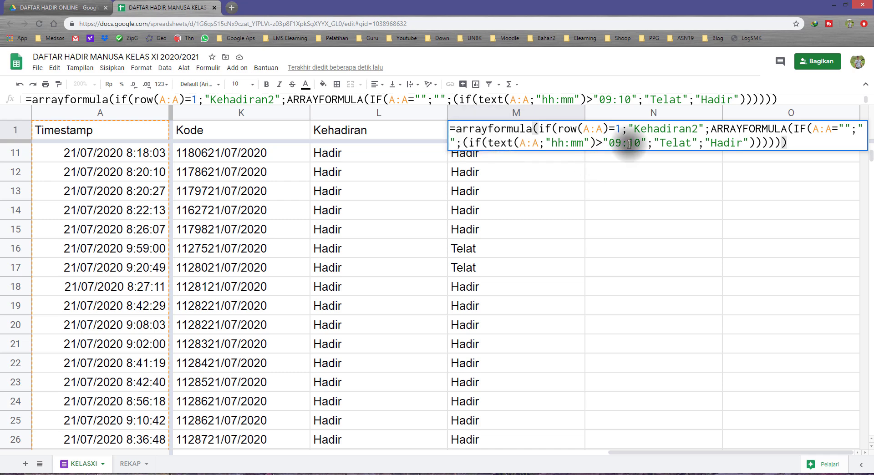
pyautogui.moveTo(609, 142); pyautogui.dragTo(639, 143)
pyautogui.press('Escape')
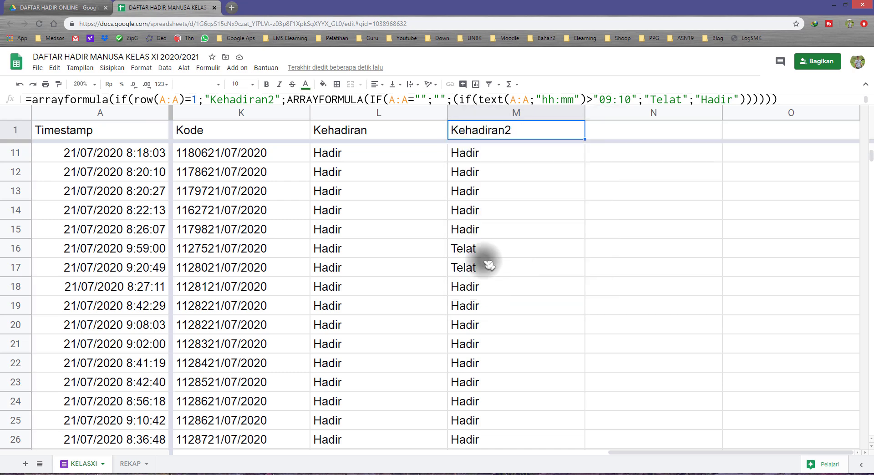
# Step: Review further Telat entries in Kehadiran2 and highlight row 27 to compare its timestamp with the cutoff
pyautogui.click(487, 268)
pyautogui.scroll(-2, 490, 280)
pyautogui.scroll(-2, 492, 286)
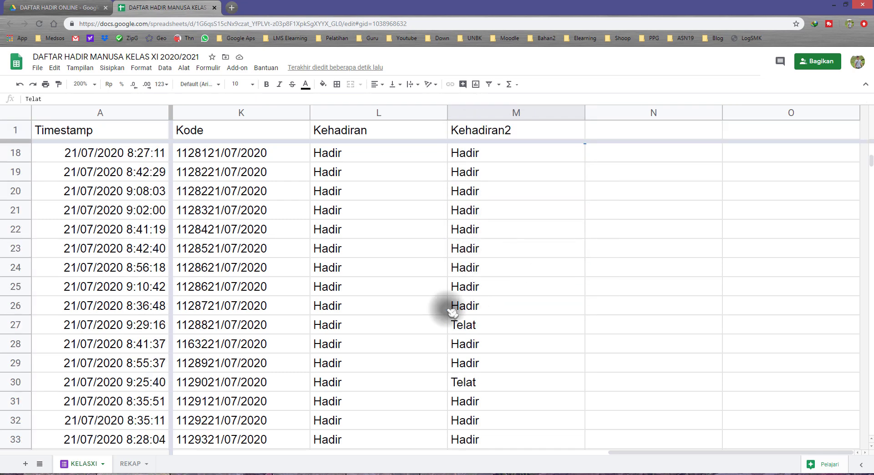
pyautogui.click(15, 325)
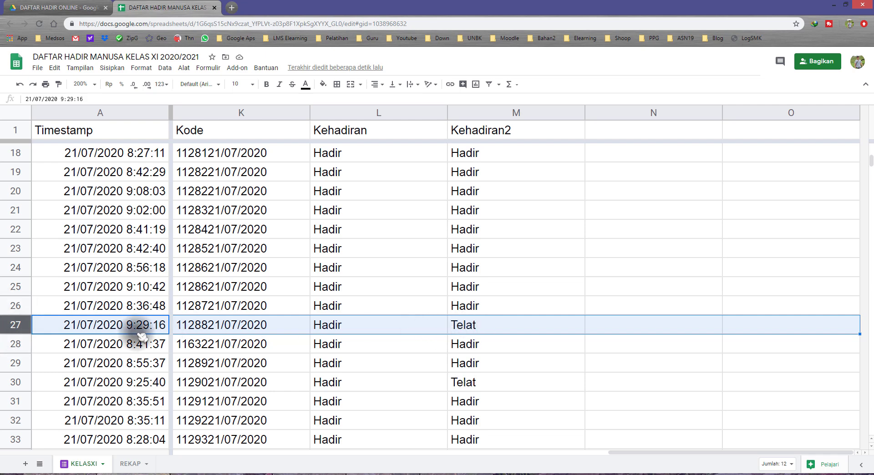
pyautogui.scroll(-3, 489, 342)
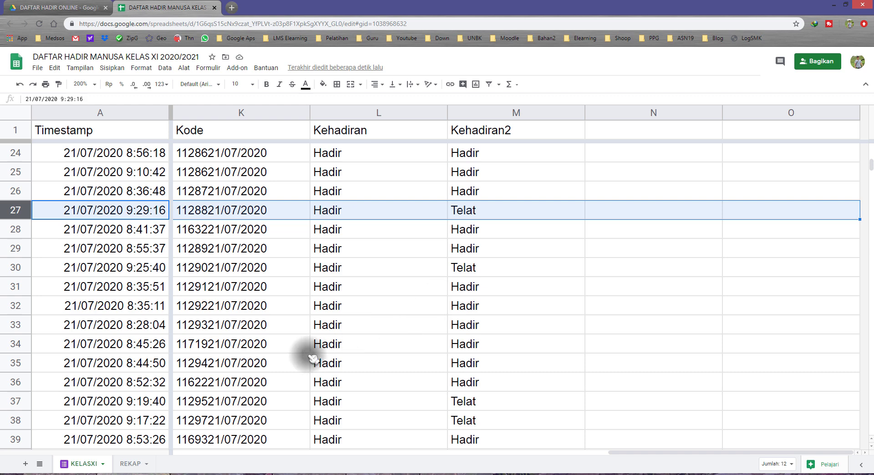
# Step: Review the 21/07 and 22/07 attendance entries in the REKAP sheet
pyautogui.click(135, 464)
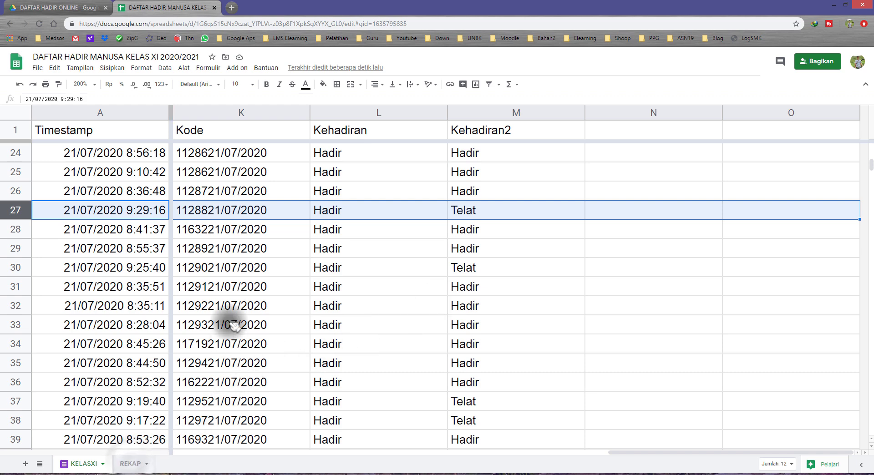
pyautogui.scroll(-5, 438, 286)
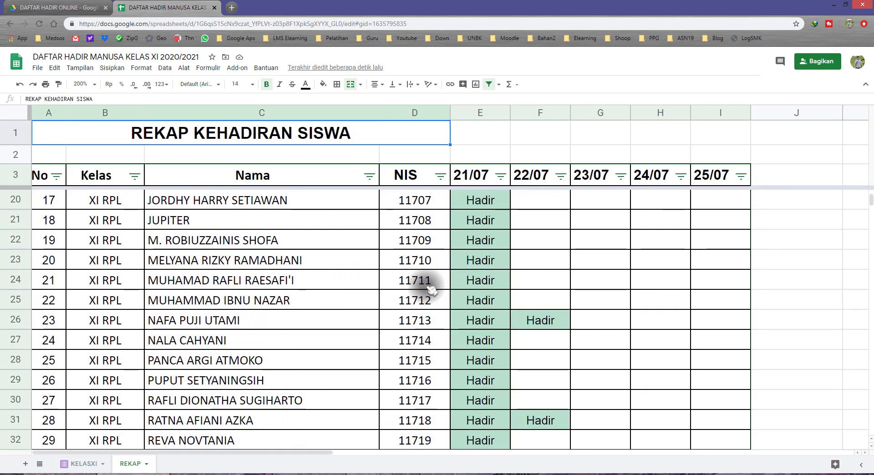
pyautogui.scroll(-6, 442, 289)
pyautogui.scroll(6, 430, 287)
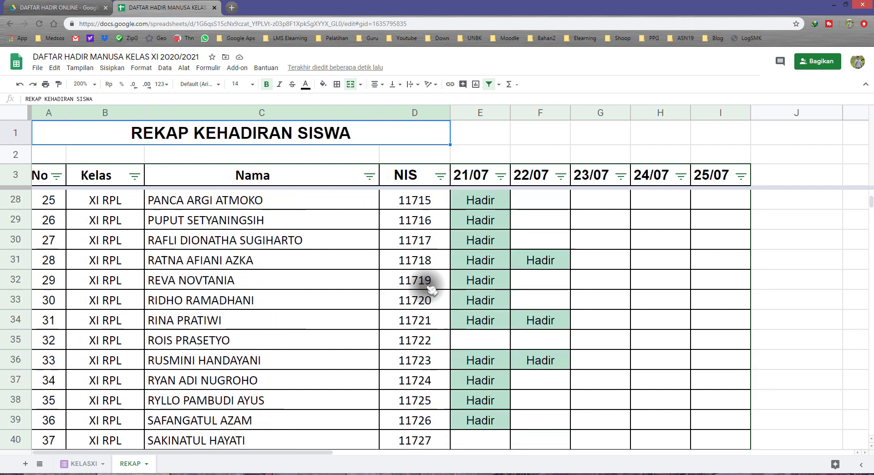
# Step: Compare the Kehadiran and Kehadiran2 columns in the KELASXI sheet and view M1's formula
pyautogui.click(84, 463)
pyautogui.moveTo(366, 134); pyautogui.dragTo(377, 286)
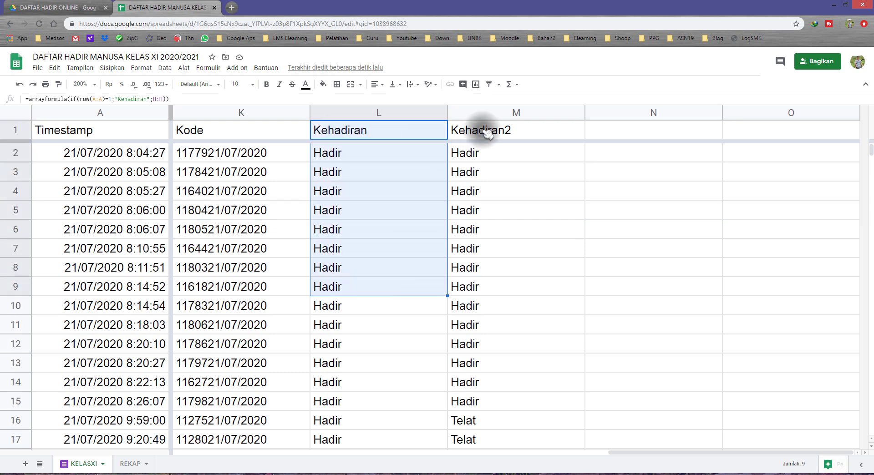
pyautogui.moveTo(486, 132); pyautogui.dragTo(485, 269)
pyautogui.click(477, 130)
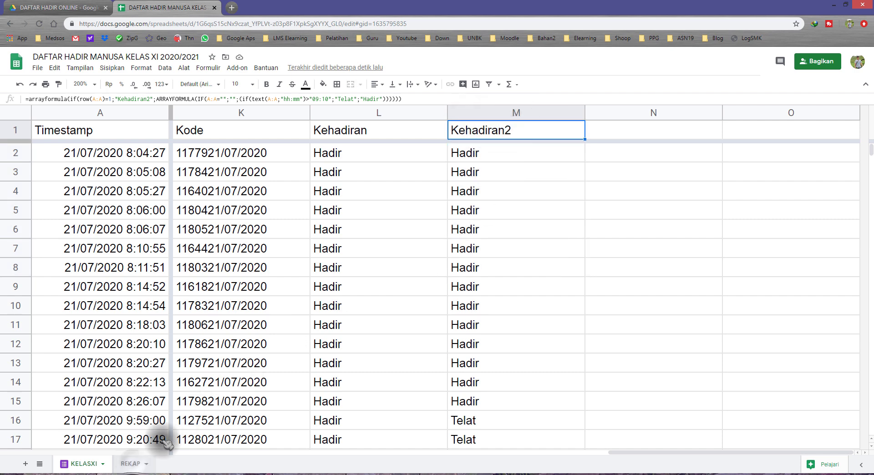
# Step: Inspect the VLOOKUP formula in REKAP cell E4, especially its KELASXI!$K:$L lookup range, leaving it unedited
pyautogui.click(131, 463)
pyautogui.scroll(3, 355, 259)
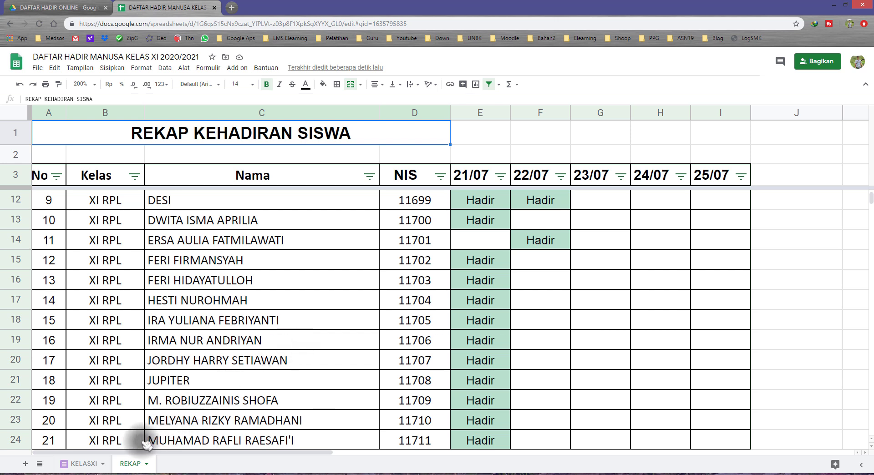
pyautogui.click(476, 176)
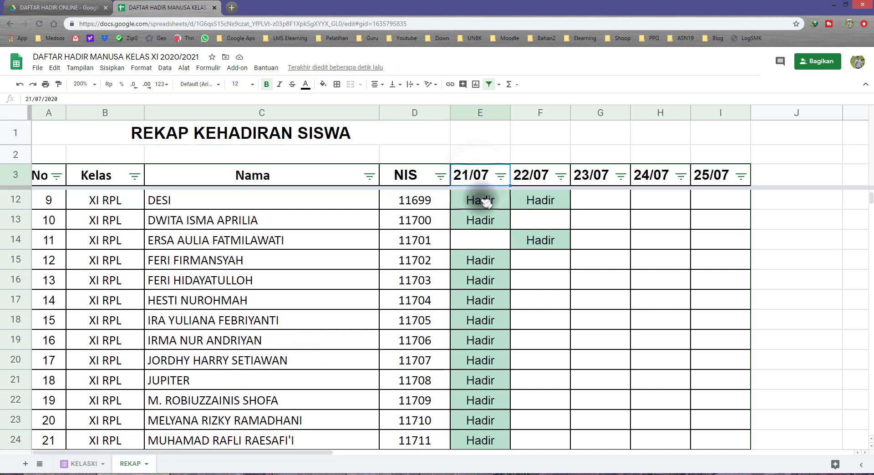
pyautogui.click(486, 202)
pyautogui.scroll(4, 486, 202)
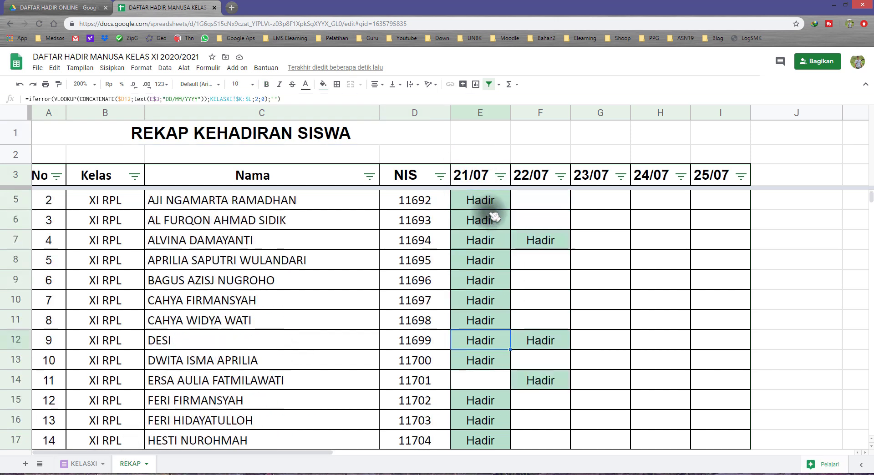
pyautogui.click(482, 181)
pyautogui.press('Down')
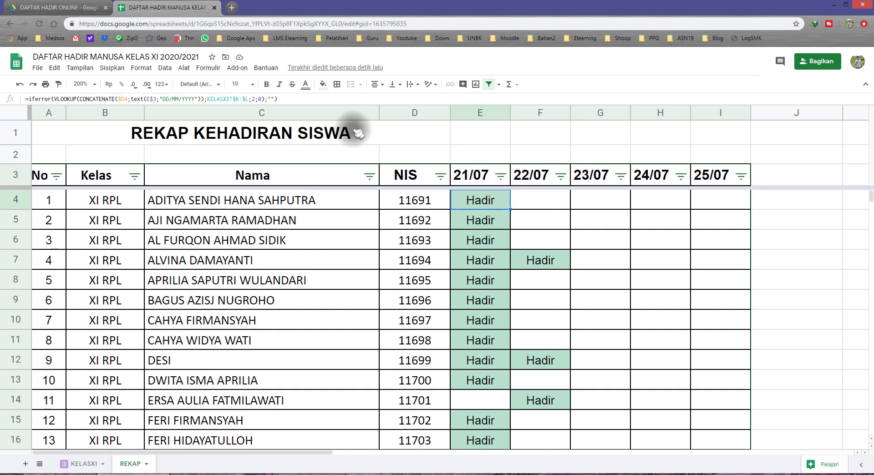
pyautogui.doubleClick(483, 198)
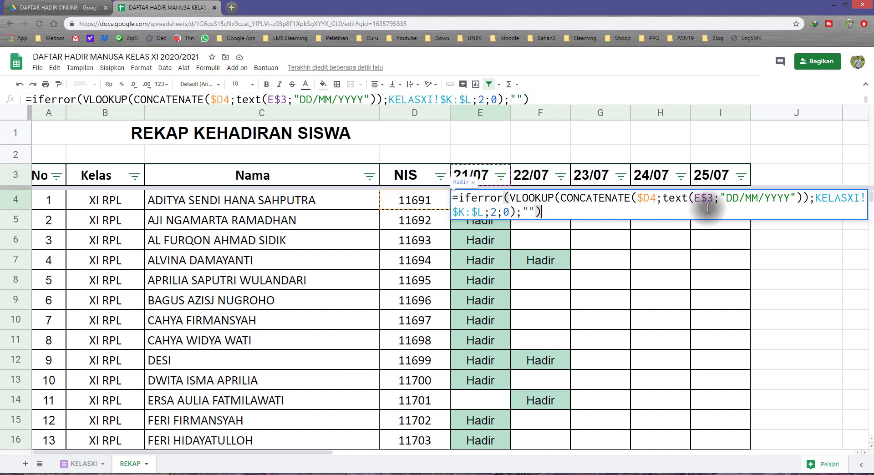
pyautogui.doubleClick(460, 212)
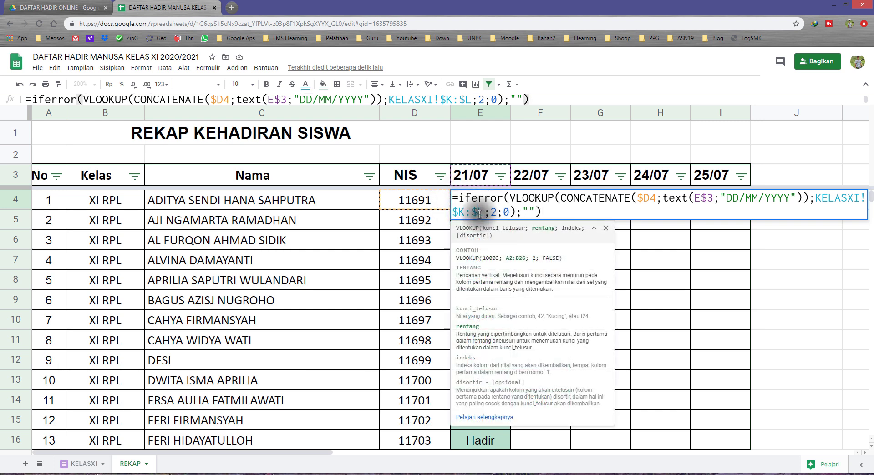
pyautogui.press('Escape')
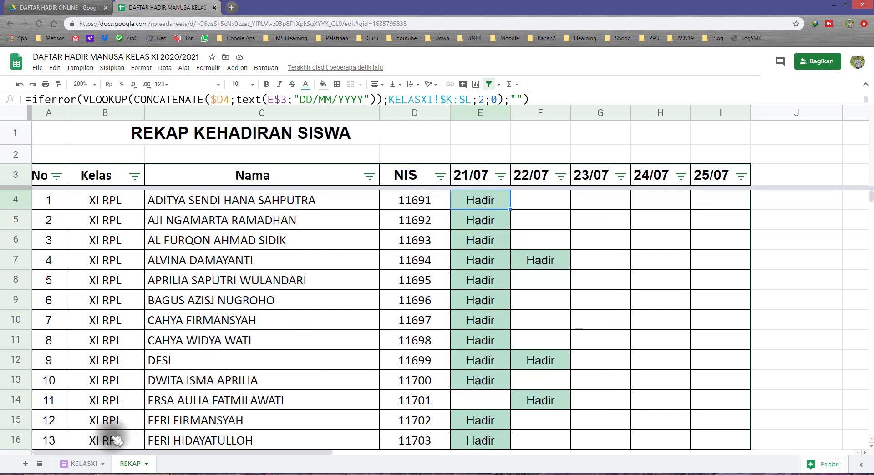
# Step: Highlight columns K to M in the KELASXI sheet to examine the lookup range that includes Kehadiran2
pyautogui.click(85, 464)
pyautogui.moveTo(263, 113); pyautogui.dragTo(351, 117)
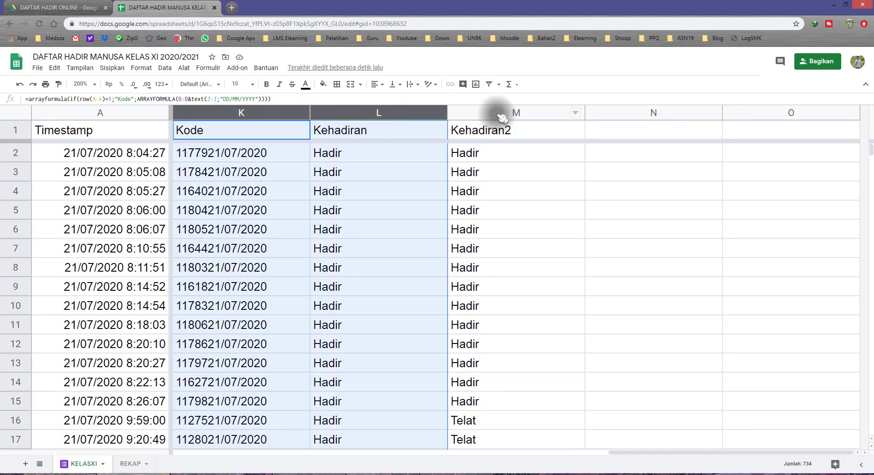
pyautogui.click(500, 114)
pyautogui.moveTo(303, 112); pyautogui.dragTo(387, 112)
pyautogui.moveTo(456, 113)
pyautogui.mouseDown()
pyautogui.moveTo(471, 112)
pyautogui.moveTo(460, 111)
pyautogui.mouseUp()
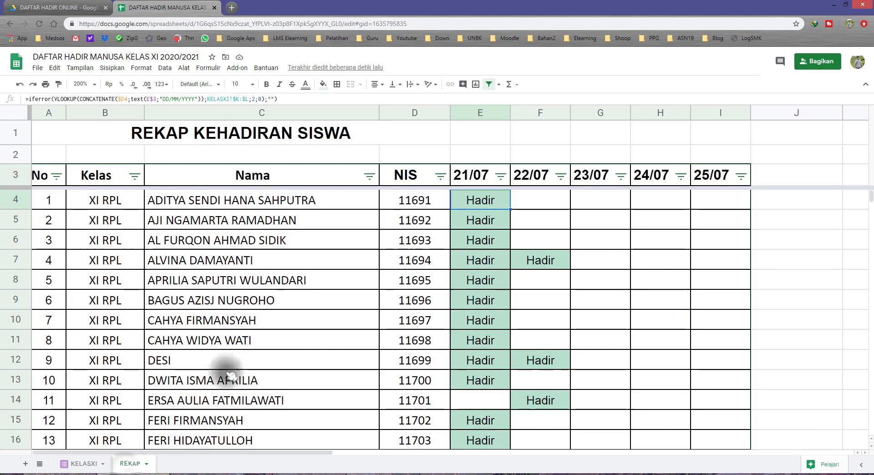
# Step: Change the VLOOKUP in REKAP cell E4 to the range KELASXI!$K:$M with column index 3
pyautogui.click(130, 463)
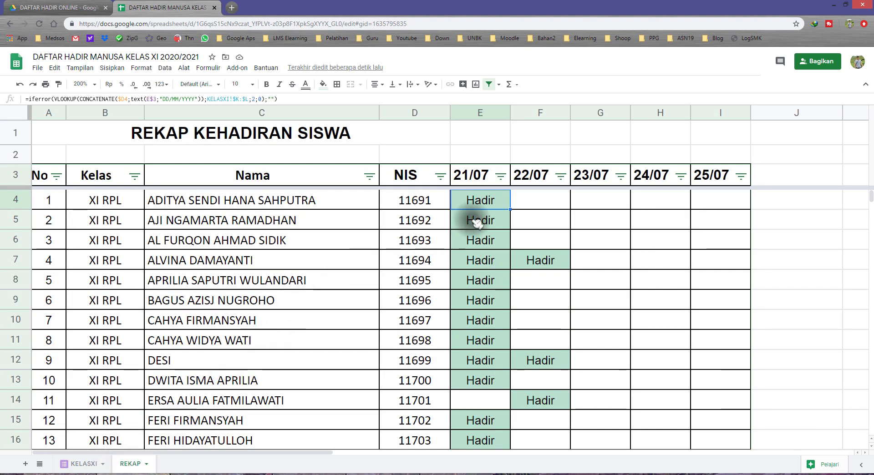
pyautogui.doubleClick(478, 199)
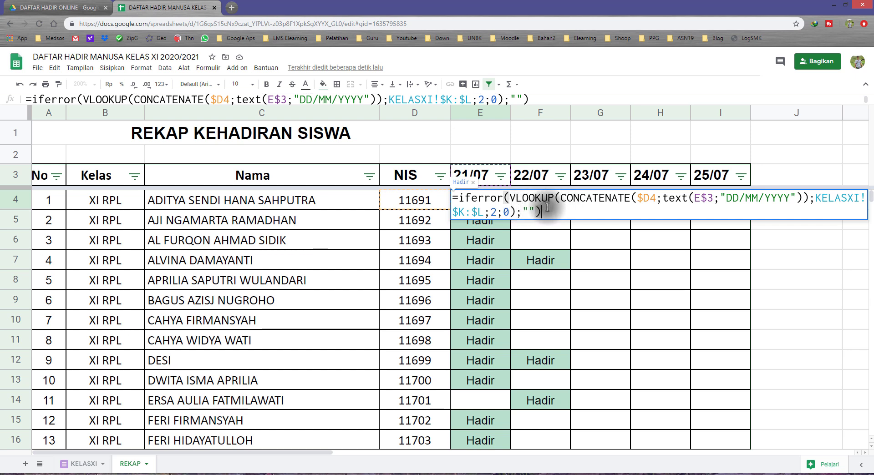
pyautogui.click(477, 213)
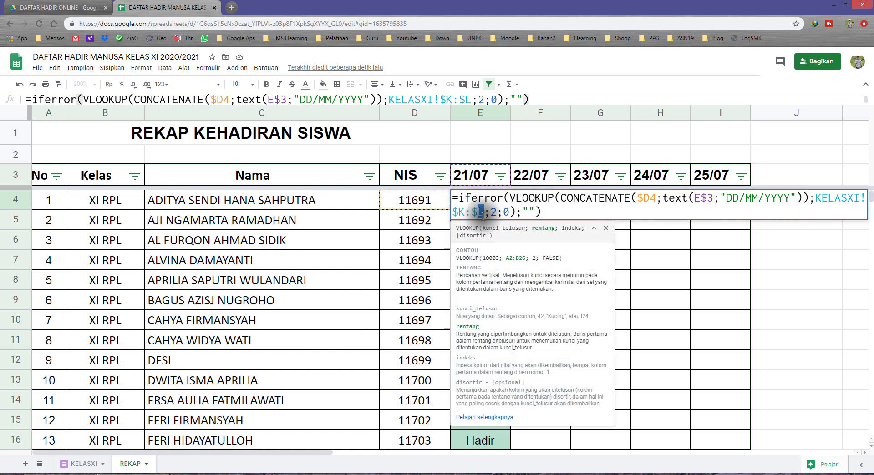
pyautogui.write('m;')
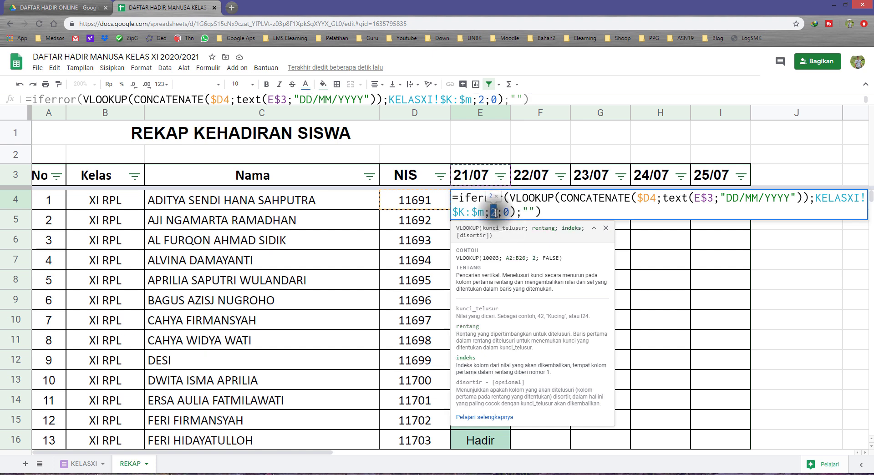
pyautogui.write('3')
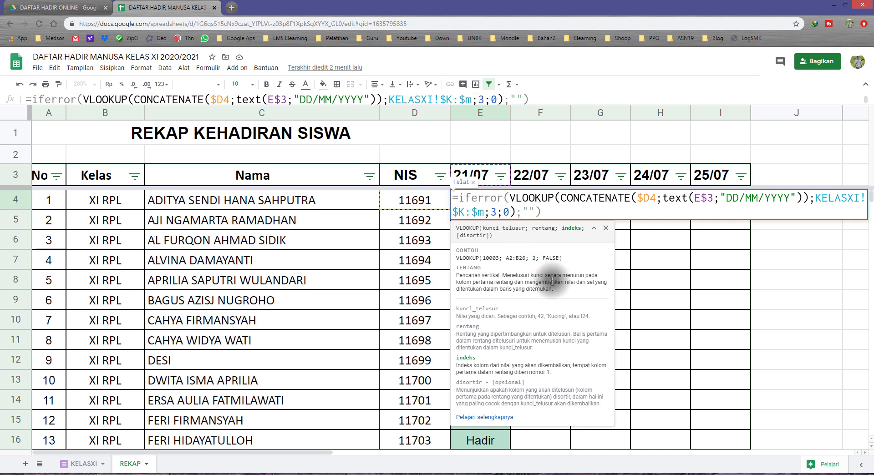
pyautogui.press('Return')
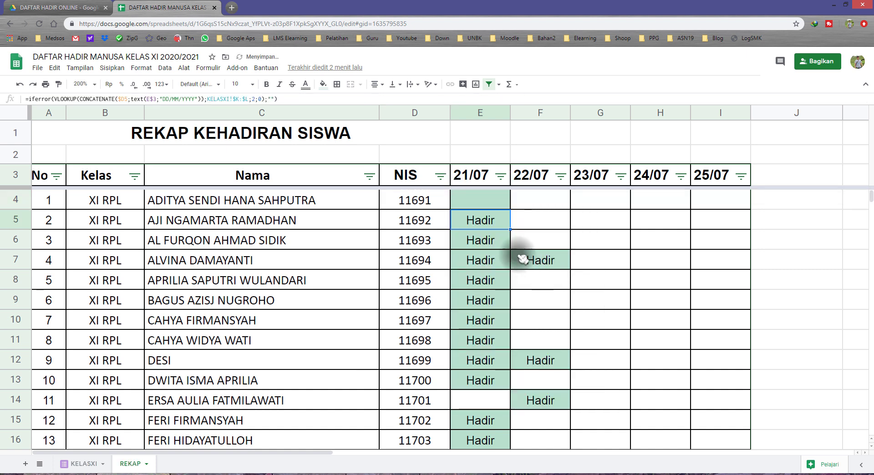
pyautogui.click(485, 201)
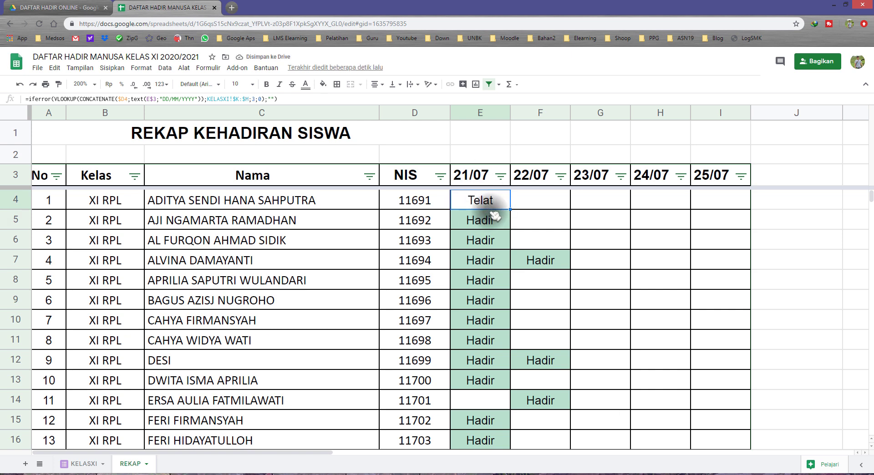
# Step: Clear the old 21/07 formulas from E5 downward and fill E4's updated formula down the column
pyautogui.scroll(-1, 502, 251)
pyautogui.scroll(1, 501, 249)
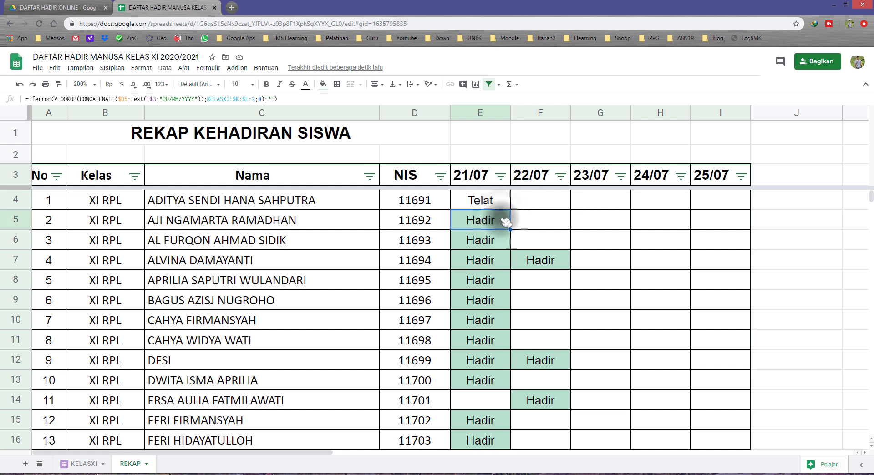
pyautogui.hotkey('ctrl', 'shift', 'Down')
pyautogui.press('Delete')
pyautogui.press('Up')
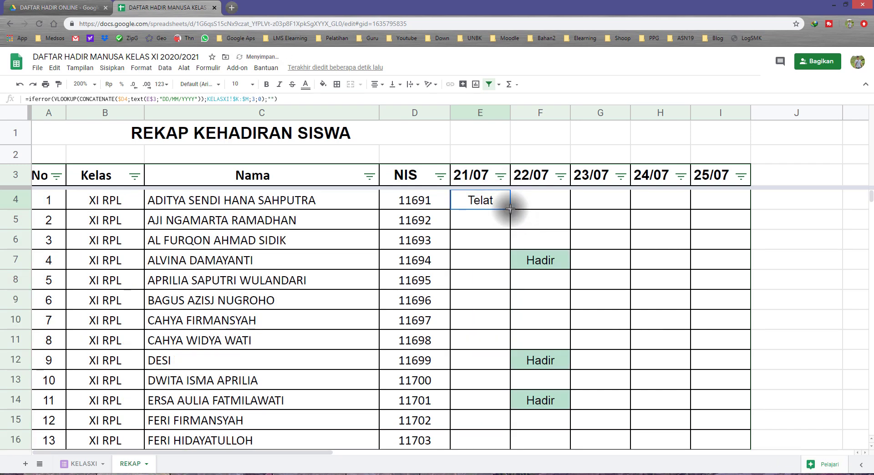
pyautogui.doubleClick(509, 209)
pyautogui.click(482, 203)
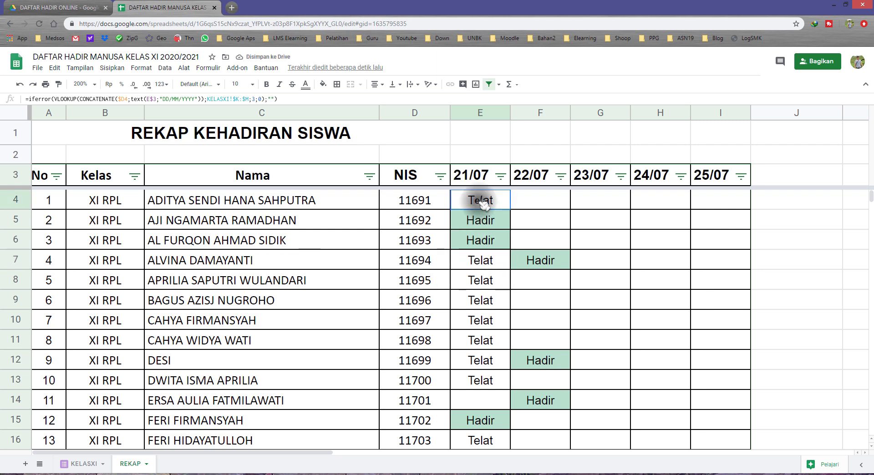
# Step: Review the Telat and Hadir results throughout the 21/07 column, highlighting runs of Telat entries
pyautogui.moveTo(483, 267); pyautogui.dragTo(481, 381)
pyautogui.scroll(-1, 484, 378)
pyautogui.scroll(-2, 484, 337)
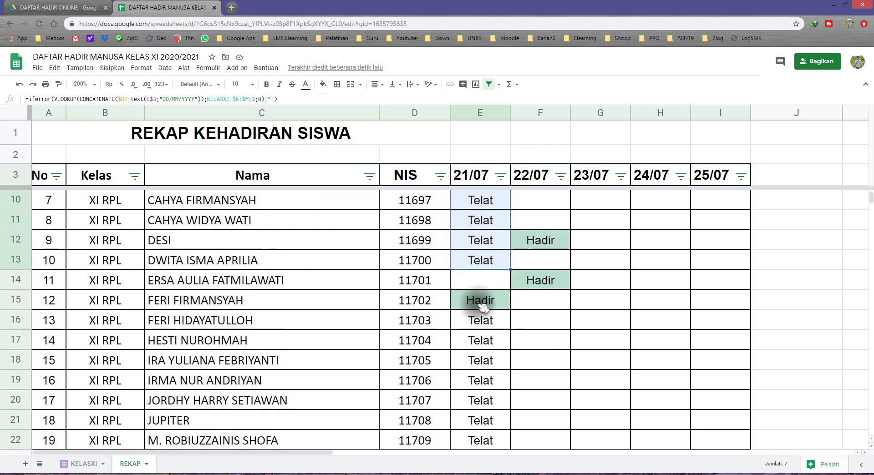
pyautogui.moveTo(487, 263); pyautogui.dragTo(487, 384)
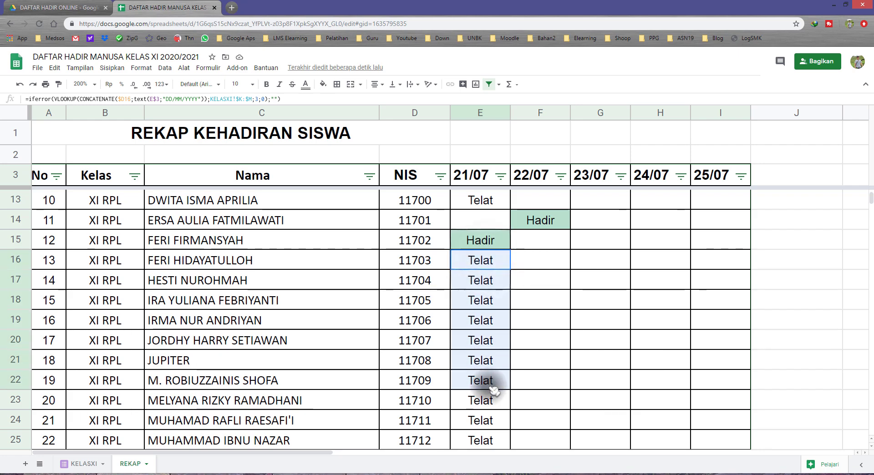
pyautogui.scroll(-1, 485, 346)
pyautogui.scroll(1, 485, 346)
pyautogui.scroll(-3, 489, 342)
pyautogui.scroll(7, 486, 334)
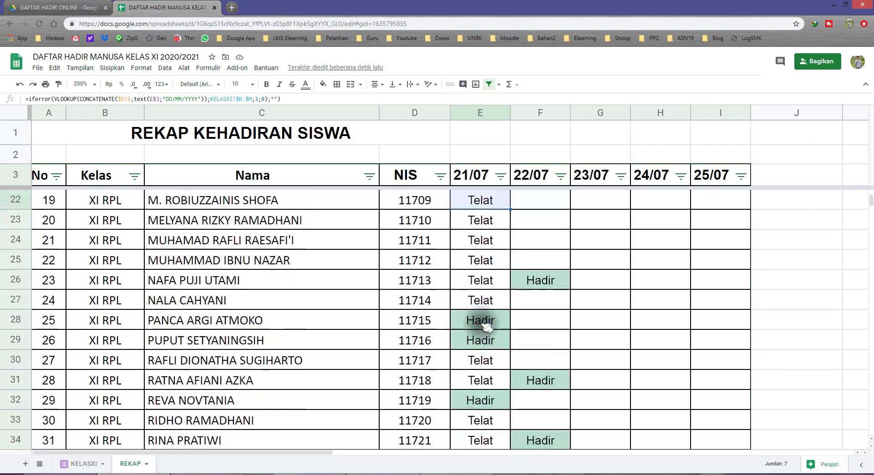
pyautogui.click(483, 203)
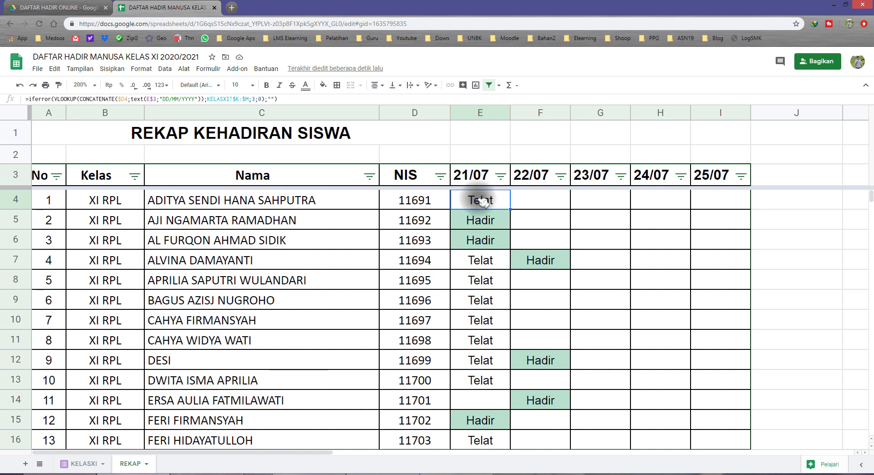
# Step: Select the attendance cells E4:I844 in REKAP and examine their existing conditional formatting rule for text containing Hadir
pyautogui.moveTo(478, 196); pyautogui.dragTo(713, 206)
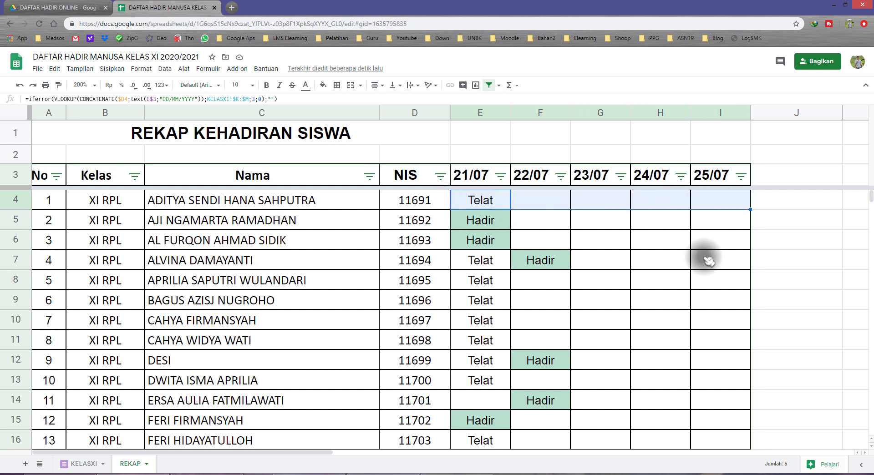
pyautogui.hotkey('ctrl', 'shift', 'Down')
pyautogui.scroll(6, 653, 292)
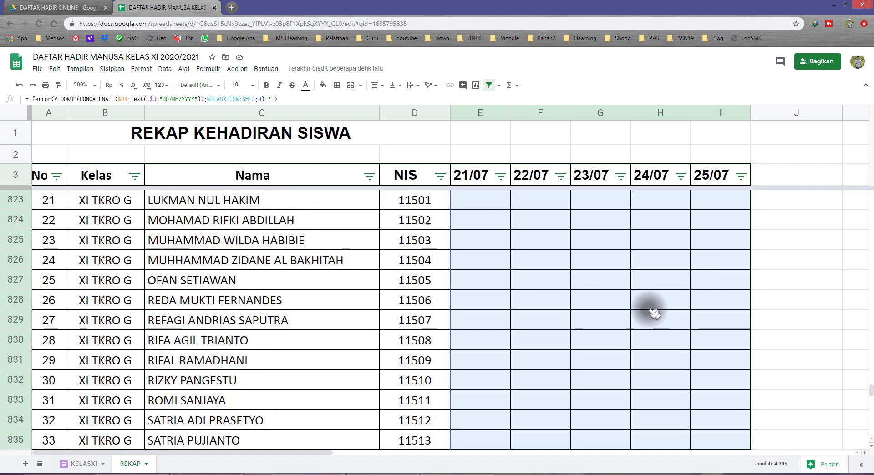
pyautogui.moveTo(870, 384); pyautogui.dragTo(867, 148)
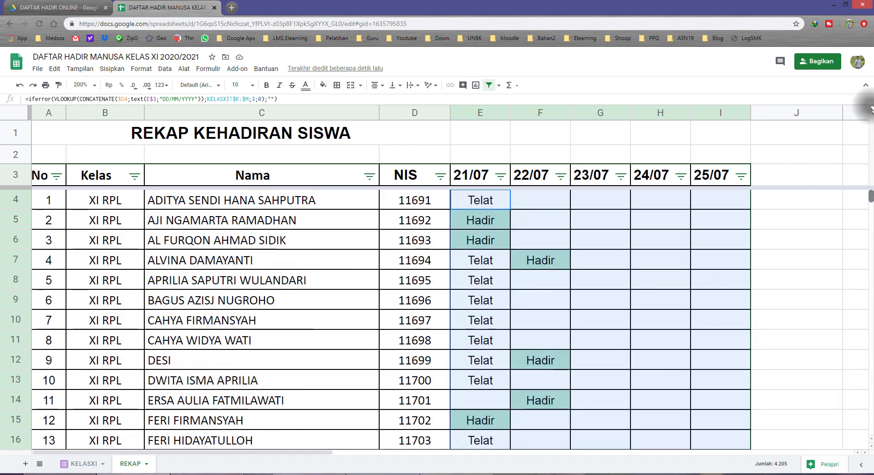
pyautogui.rightClick(496, 221)
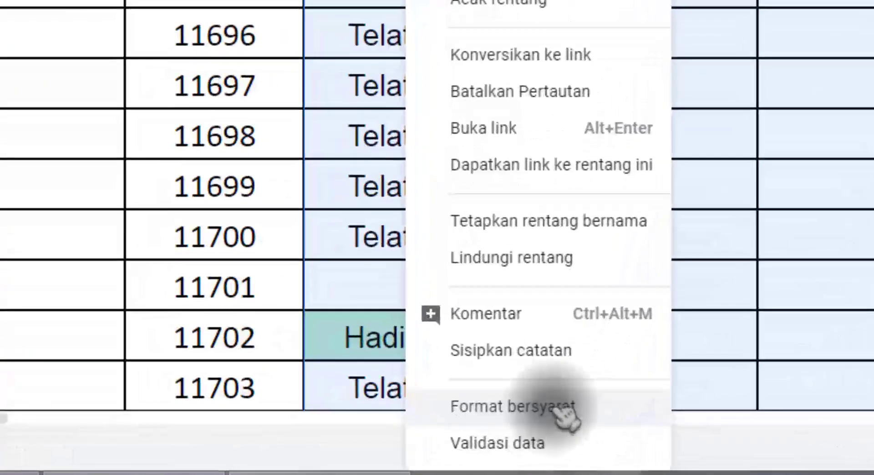
pyautogui.click(558, 407)
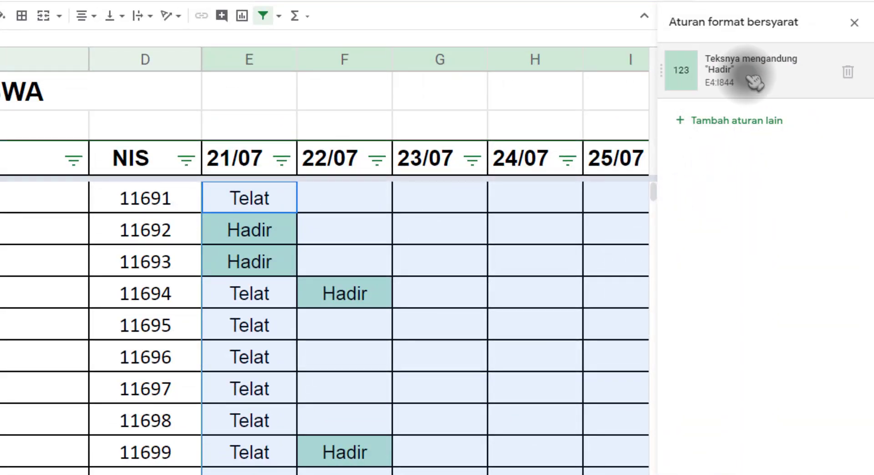
pyautogui.click(749, 72)
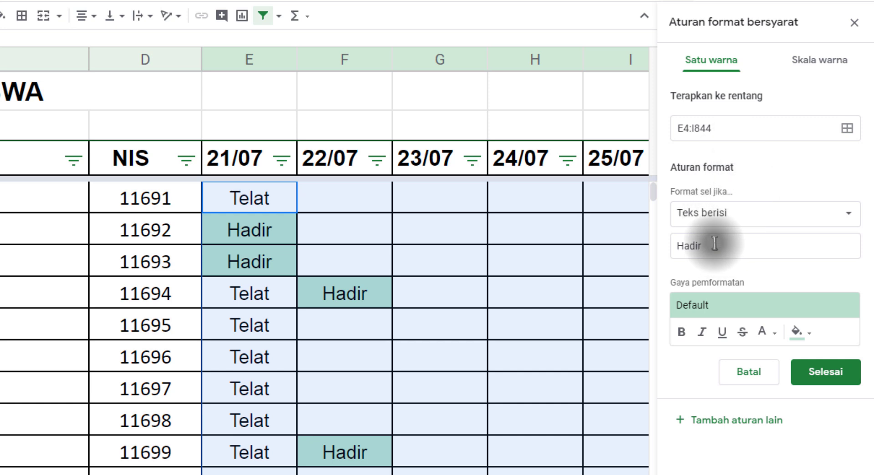
pyautogui.click(732, 247)
pyautogui.moveTo(732, 247); pyautogui.dragTo(663, 247)
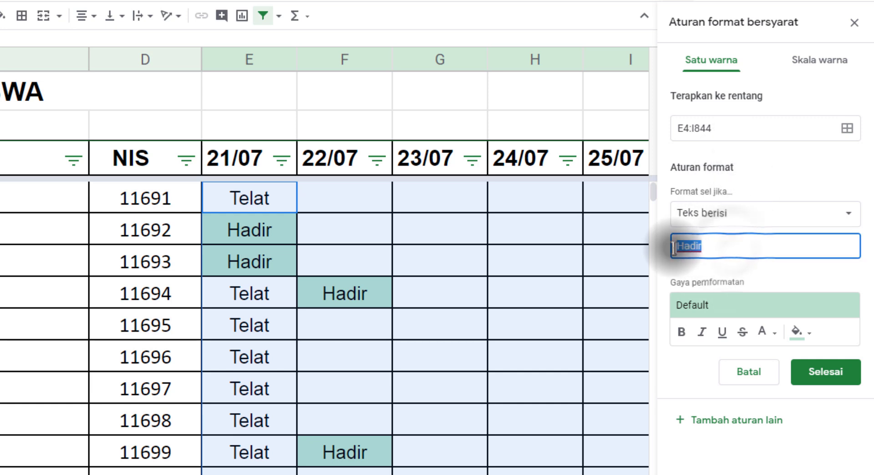
pyautogui.click(718, 251)
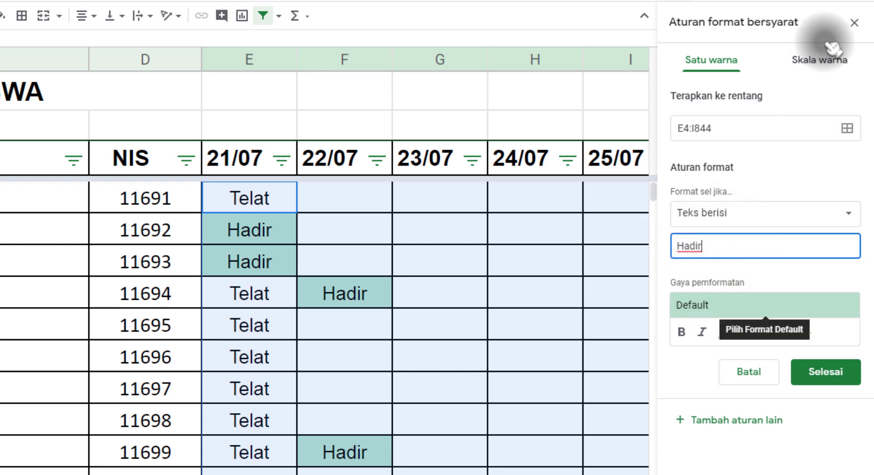
pyautogui.click(854, 22)
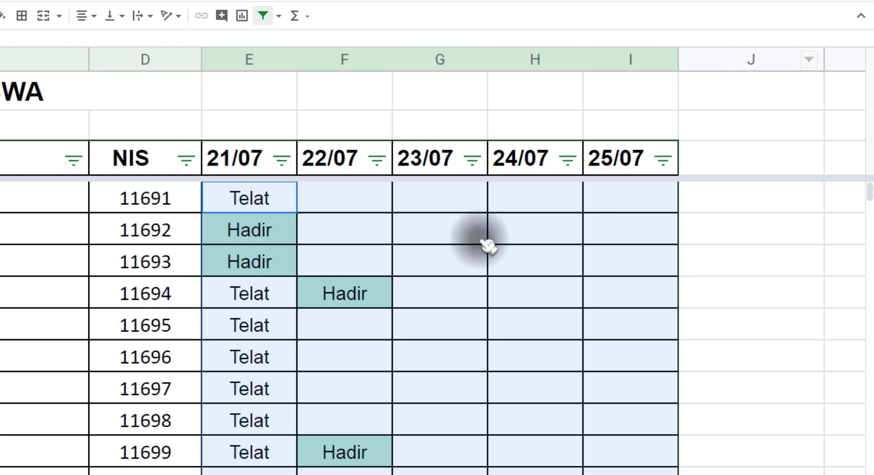
# Step: Add another conditional formatting rule to E4:I844 that applies to text containing Telat
pyautogui.rightClick(416, 240)
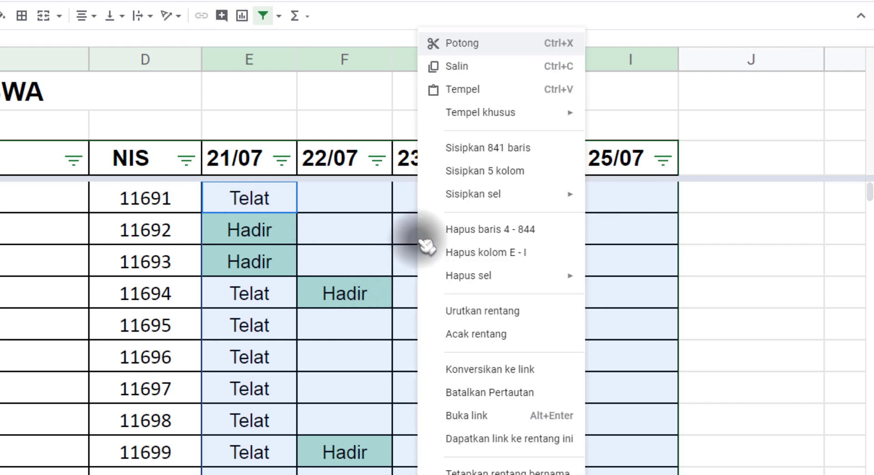
pyautogui.click(500, 473)
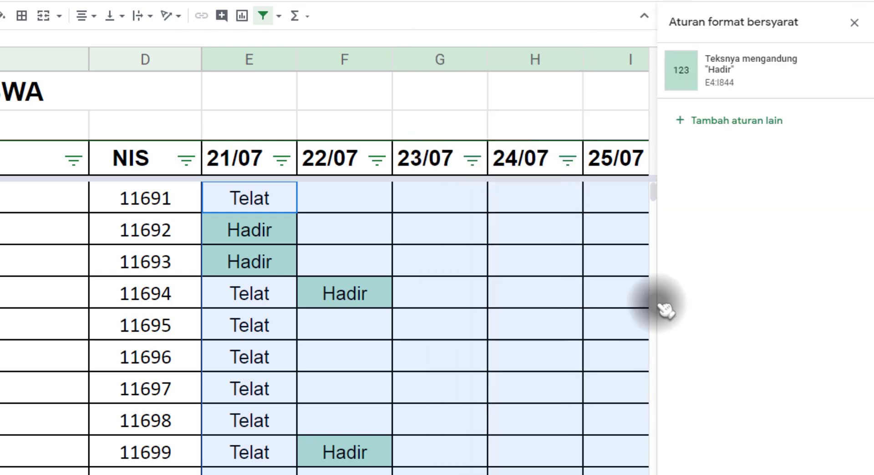
pyautogui.click(726, 130)
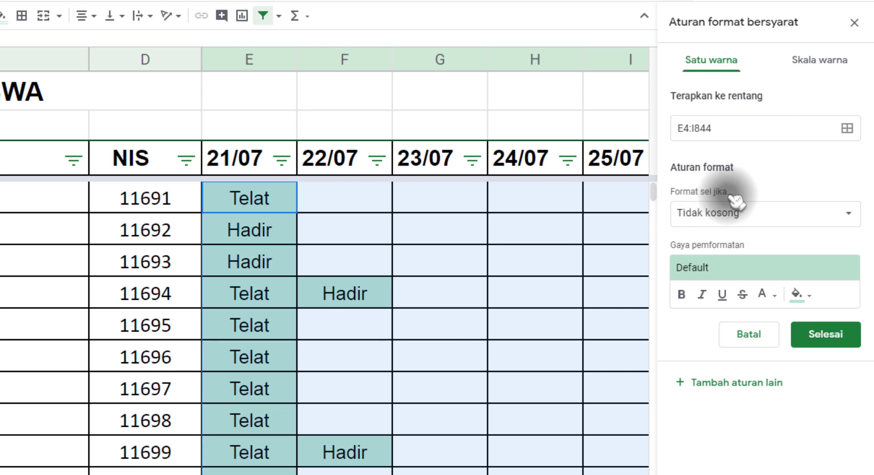
pyautogui.click(751, 214)
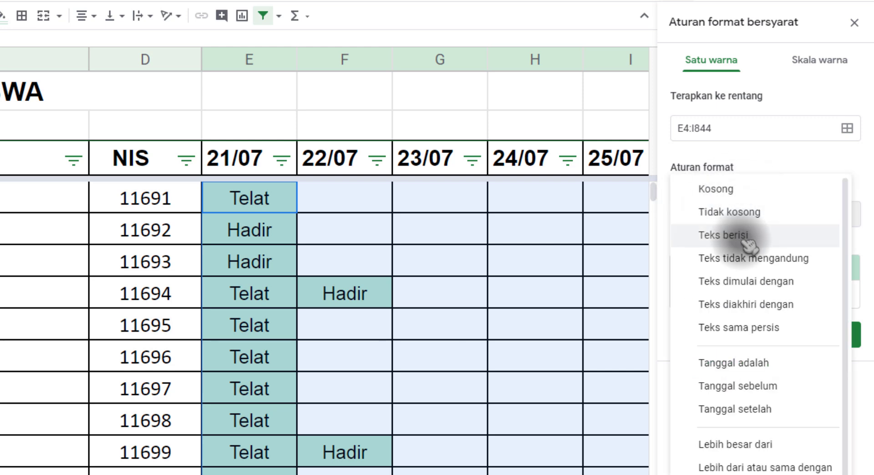
pyautogui.click(748, 235)
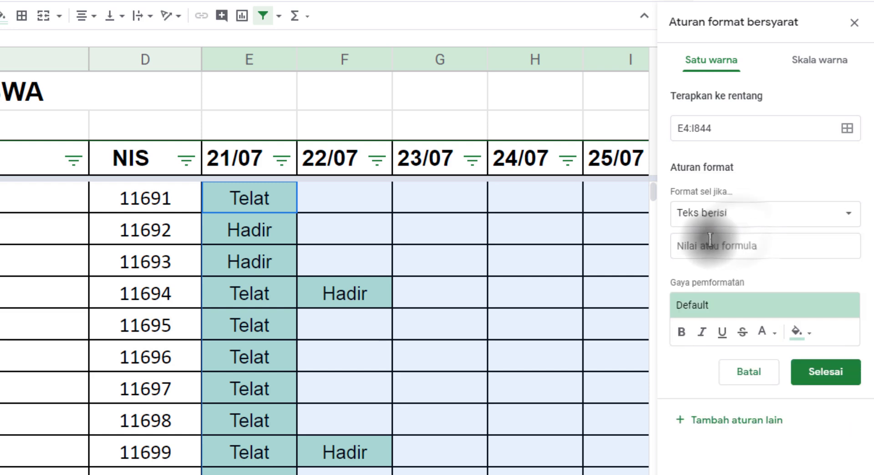
pyautogui.click(696, 246)
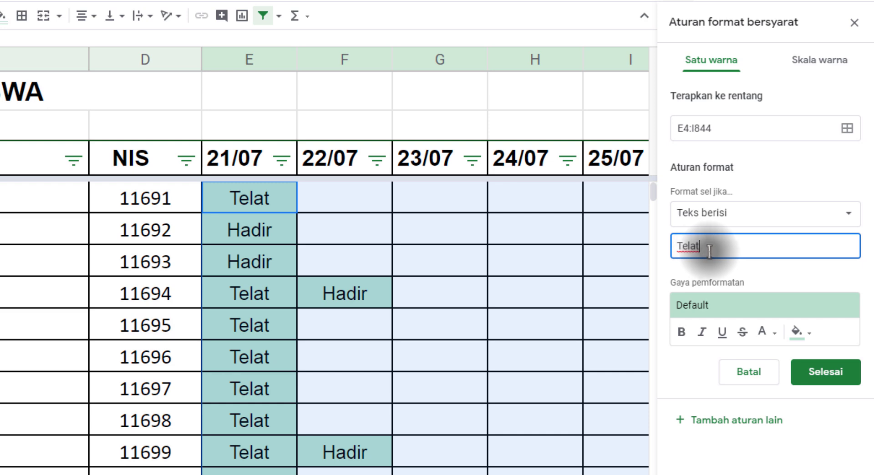
pyautogui.moveTo(712, 249); pyautogui.dragTo(658, 243)
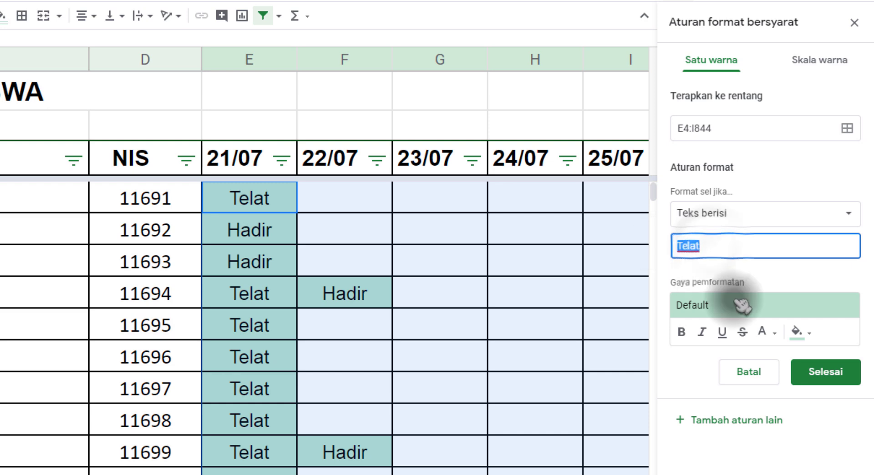
# Step: Give the Telat rule a red fill and try red text before setting the text colour to black
pyautogui.click(800, 335)
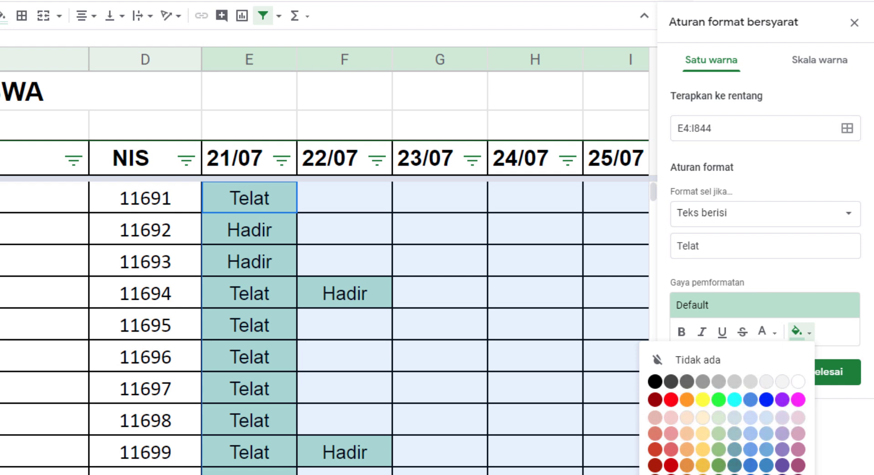
pyautogui.click(670, 399)
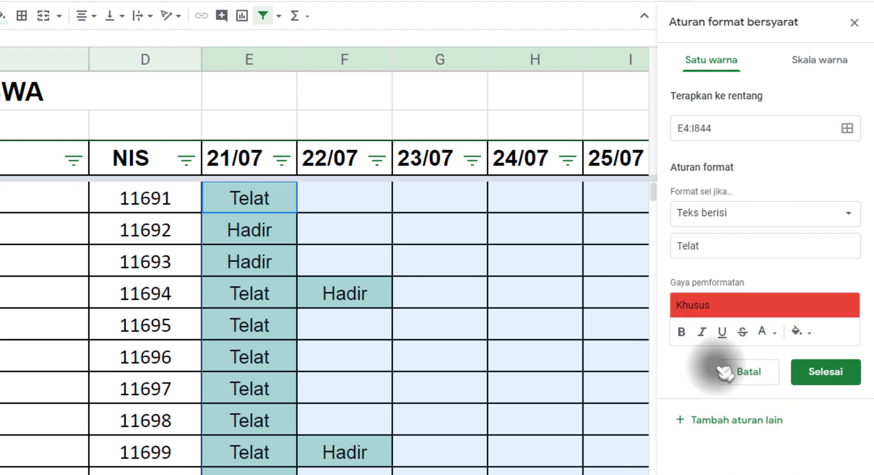
pyautogui.click(801, 334)
pyautogui.click(765, 332)
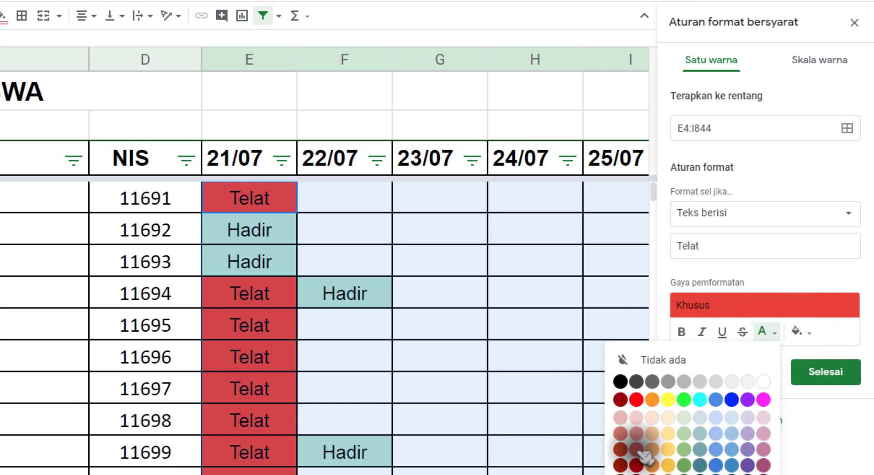
pyautogui.click(636, 449)
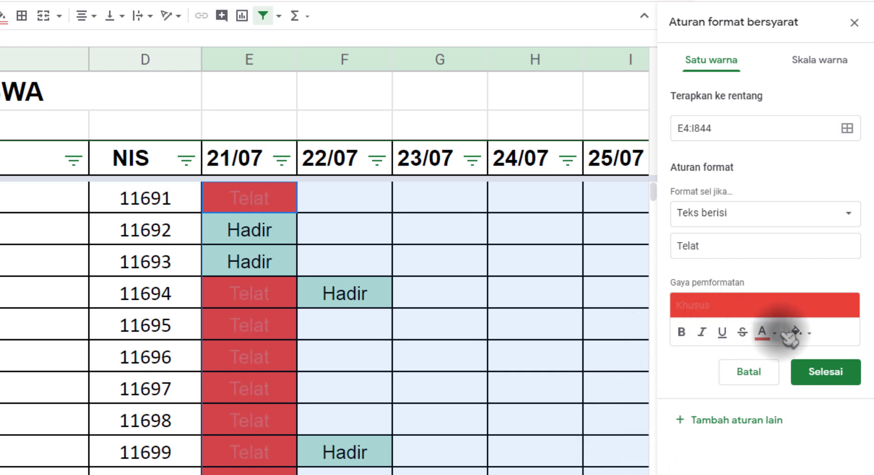
pyautogui.click(767, 333)
pyautogui.click(624, 381)
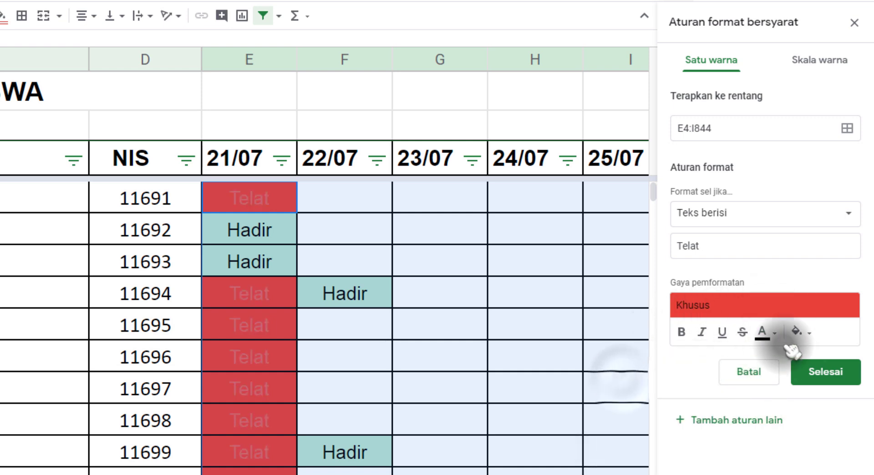
# Step: Change the Telat rule's fill to light red, save the rule and highlight a run of Telat cells in the 21/07 column
pyautogui.click(796, 332)
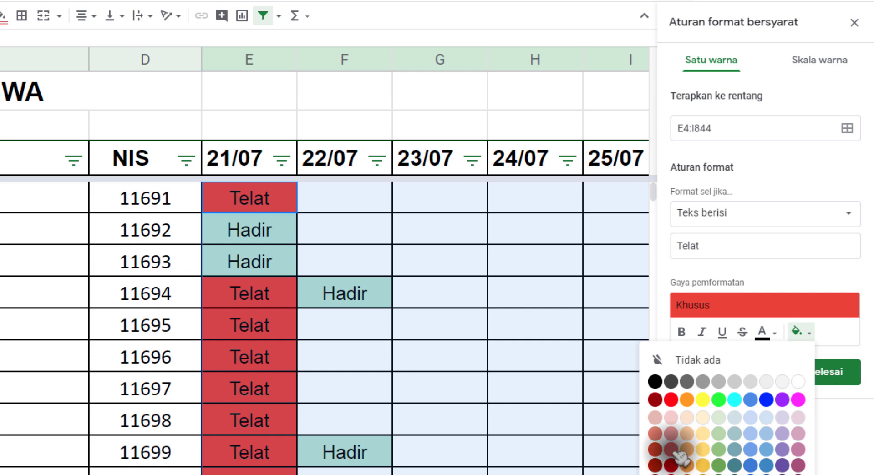
pyautogui.click(671, 432)
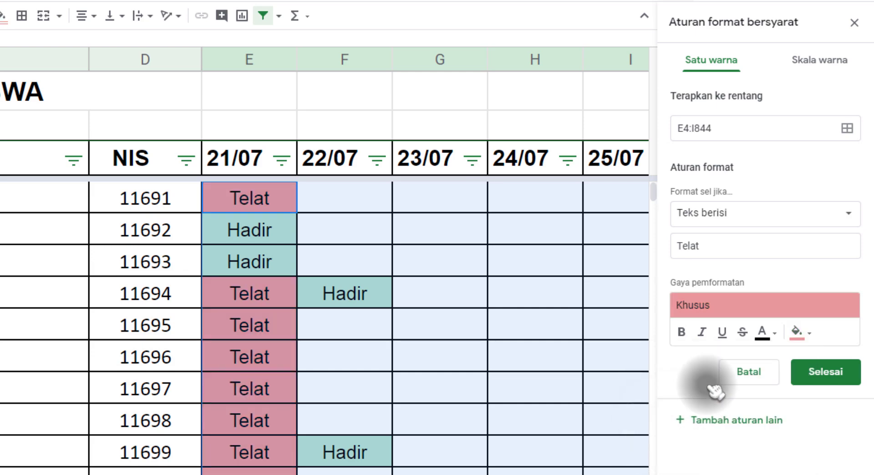
pyautogui.click(825, 372)
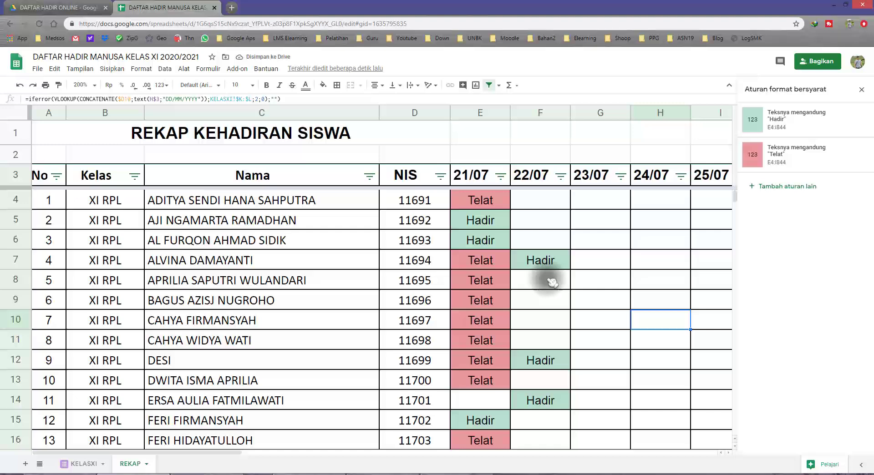
pyautogui.moveTo(478, 221); pyautogui.dragTo(480, 380)
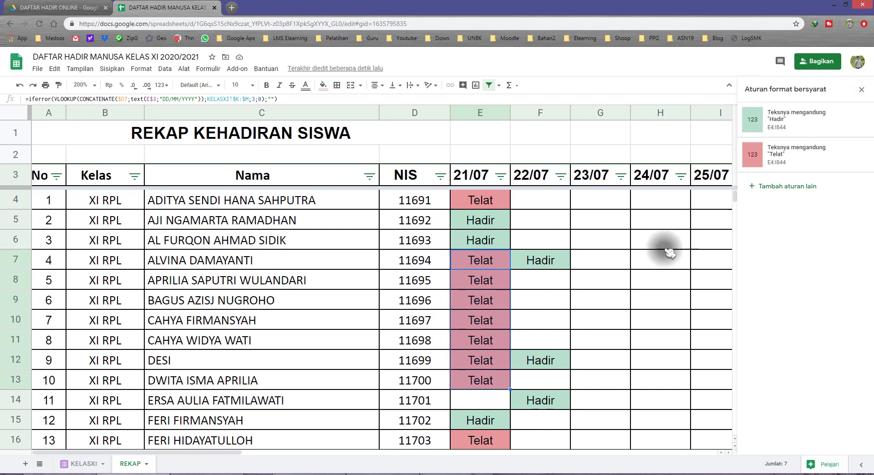
# Step: Undo the Telat rule's creation and formatting, and close the conditional formatting rules
pyautogui.hotkey('ctrl', 'z')
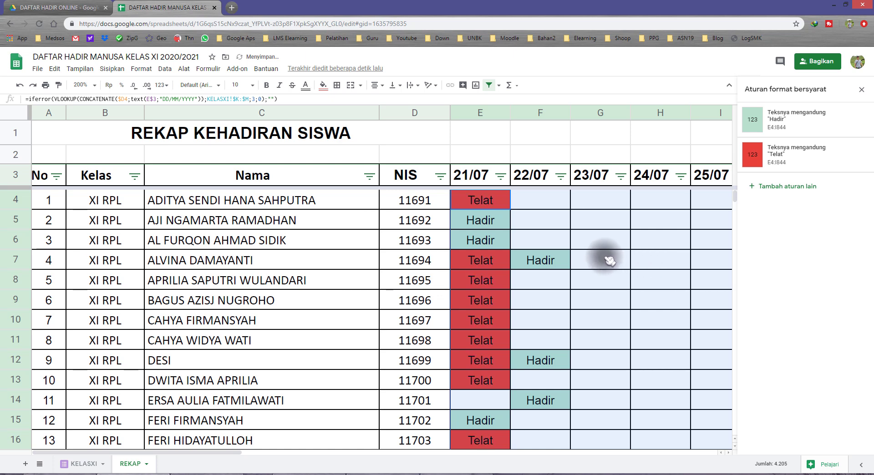
pyautogui.hotkey('ctrl', 'z')
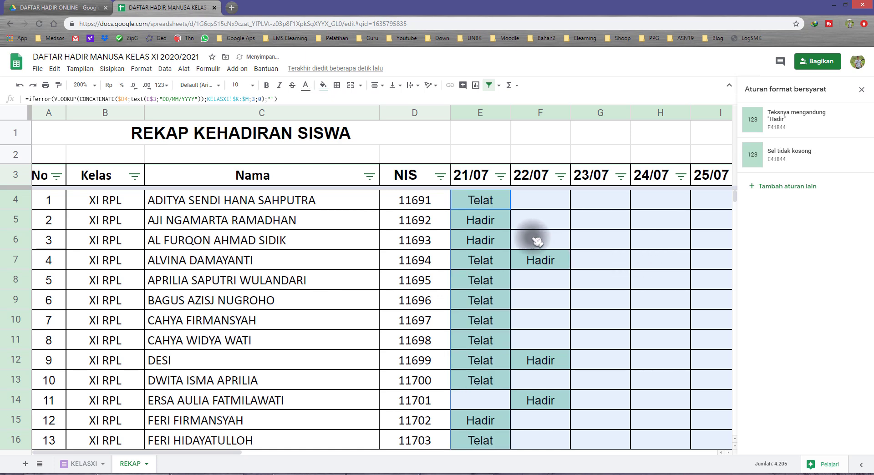
pyautogui.hotkey('ctrl', 'z')
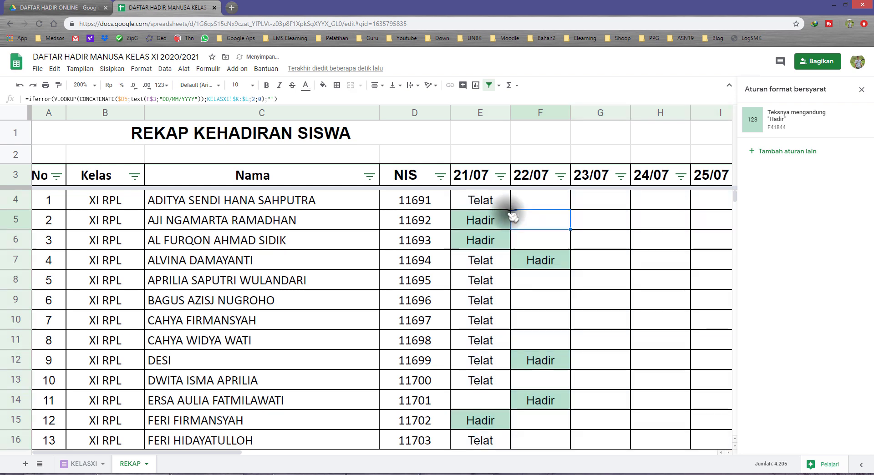
pyautogui.moveTo(560, 206); pyautogui.dragTo(720, 216)
pyautogui.click(860, 90)
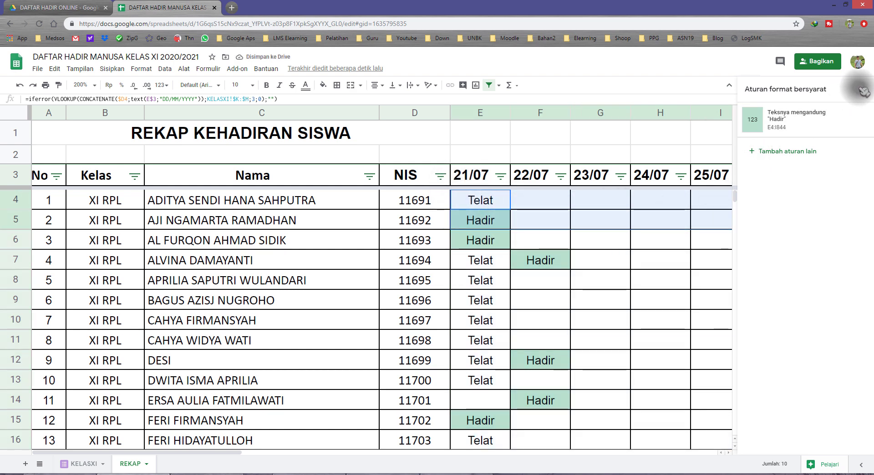
# Step: Select the attendance cells E4:I844 under the date columns and open their conditional formatting rules
pyautogui.moveTo(500, 200); pyautogui.dragTo(716, 200)
pyautogui.hotkey('ctrl', 'shift', 'Down')
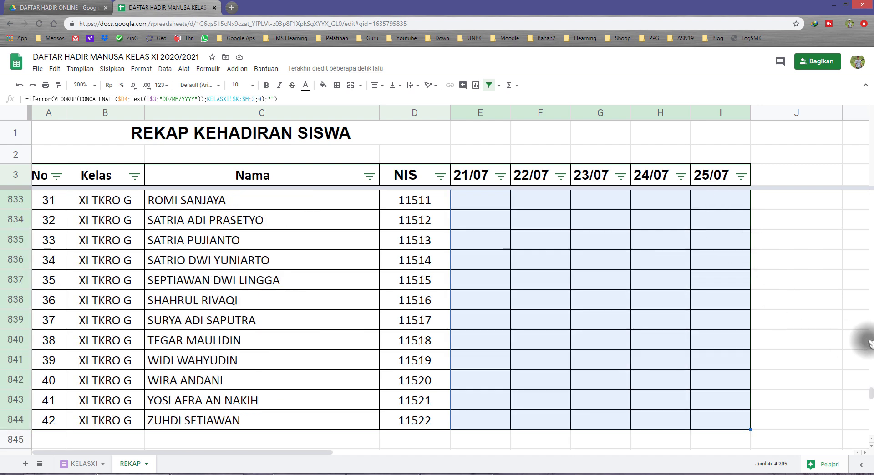
pyautogui.moveTo(872, 394); pyautogui.dragTo(870, 112)
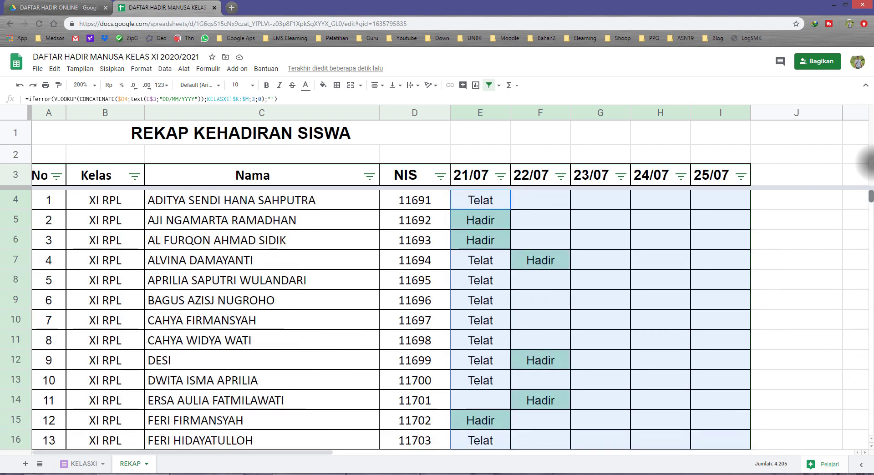
pyautogui.rightClick(524, 225)
pyautogui.rightClick(473, 208)
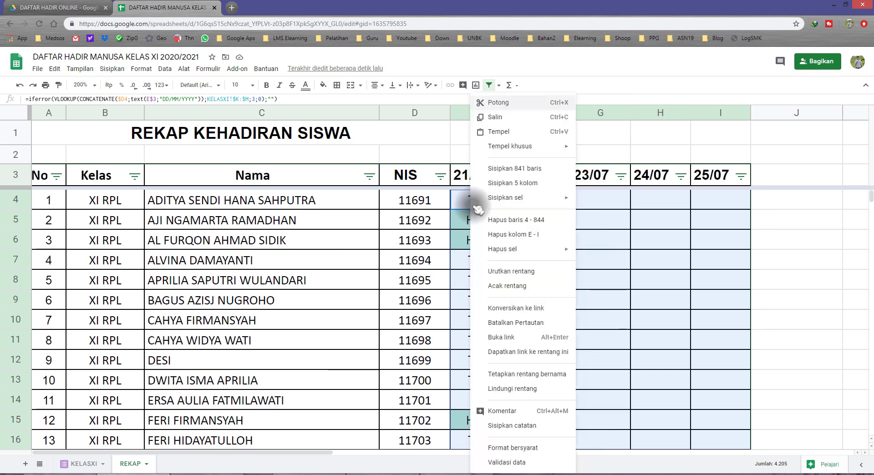
pyautogui.rightClick(634, 226)
pyautogui.rightClick(566, 287)
pyautogui.rightClick(496, 249)
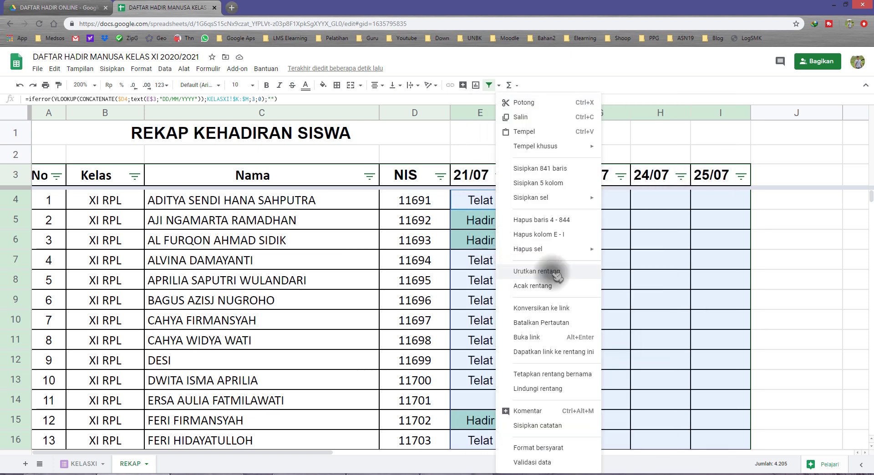
pyautogui.rightClick(677, 241)
pyautogui.rightClick(499, 196)
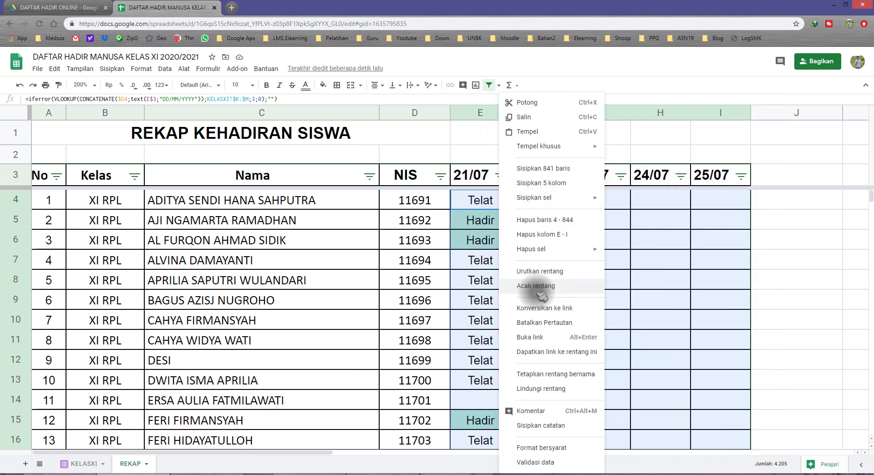
pyautogui.click(569, 448)
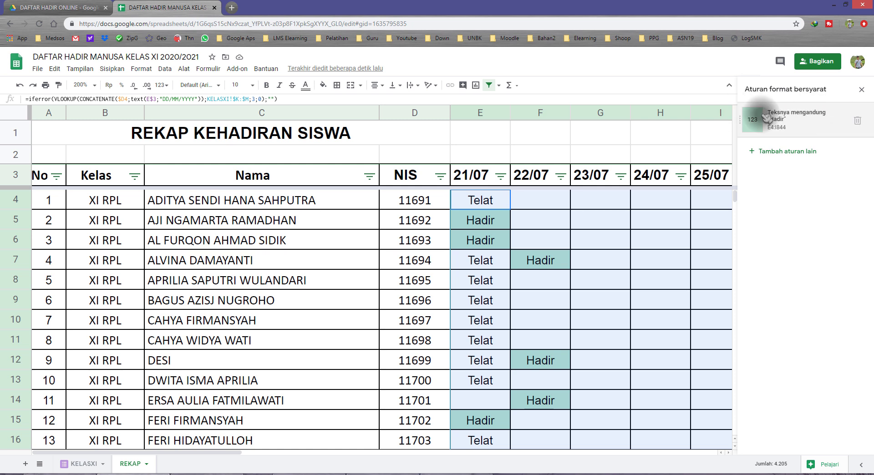
# Step: Add another conditional formatting rule to E4:I844 for cells whose text contains Telat
pyautogui.click(775, 153)
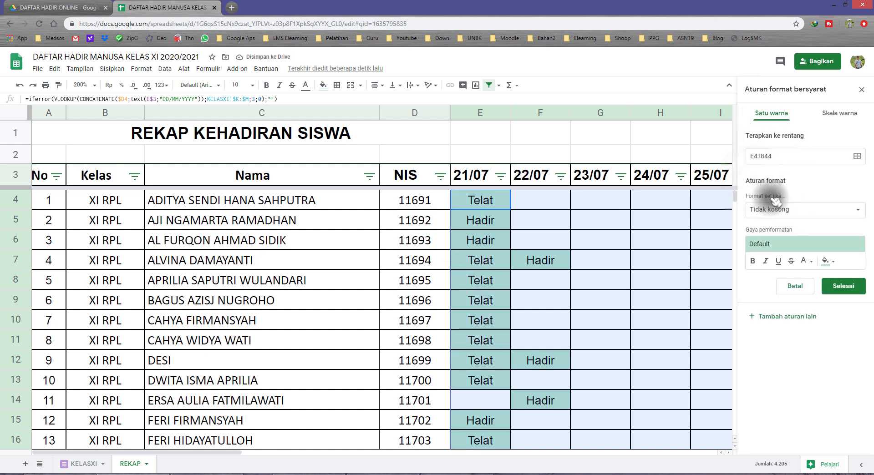
pyautogui.click(778, 211)
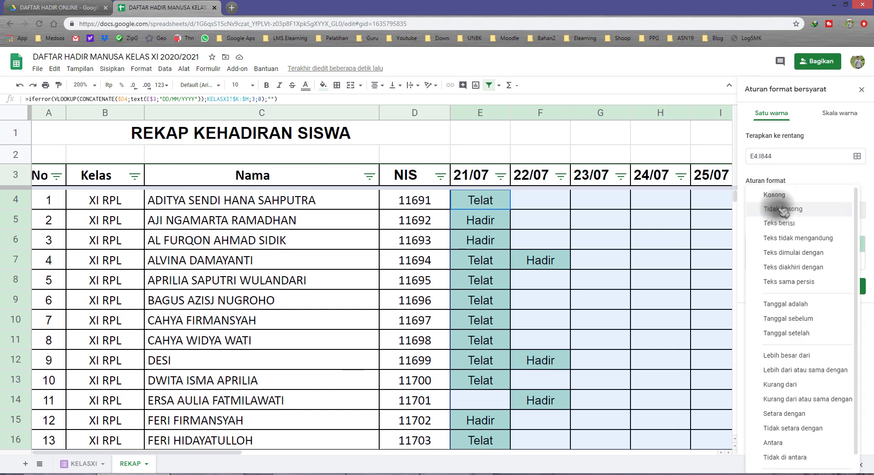
pyautogui.click(779, 224)
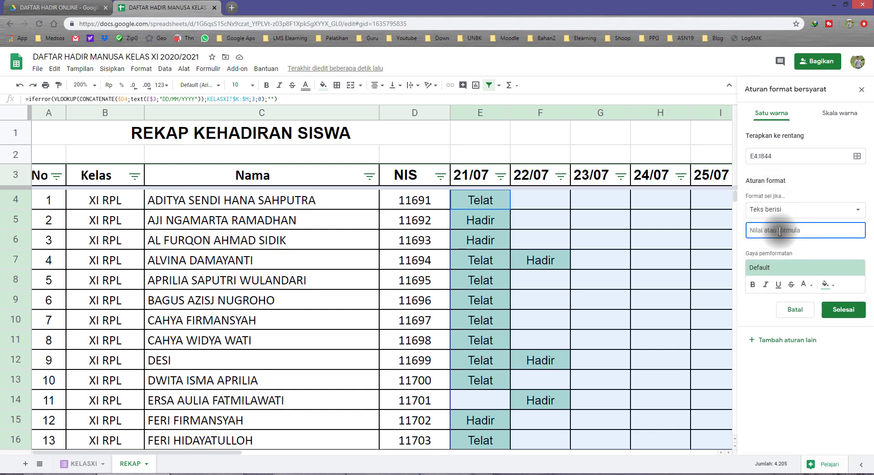
pyautogui.click(779, 231)
pyautogui.write('Telat')
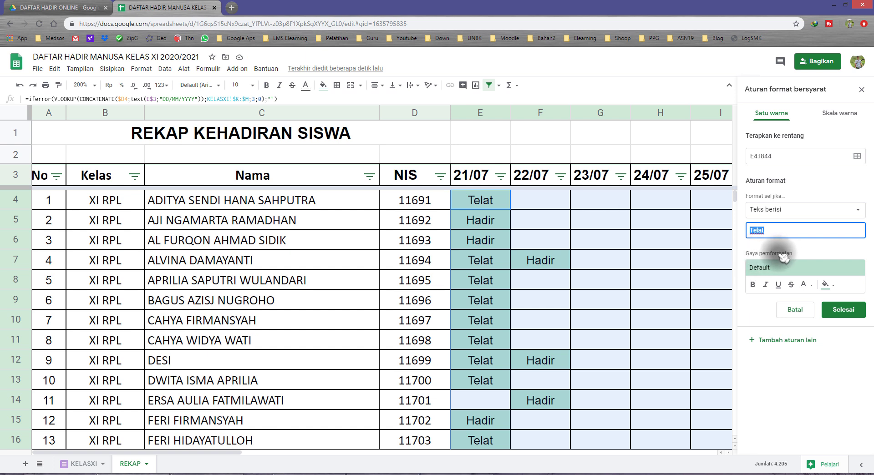
# Step: Give the Telat rule a light red fill and save the rule
pyautogui.click(829, 287)
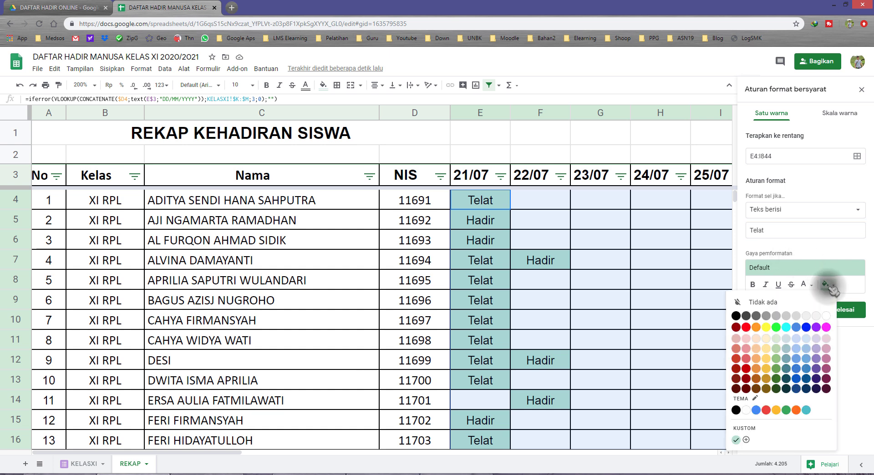
pyautogui.click(746, 348)
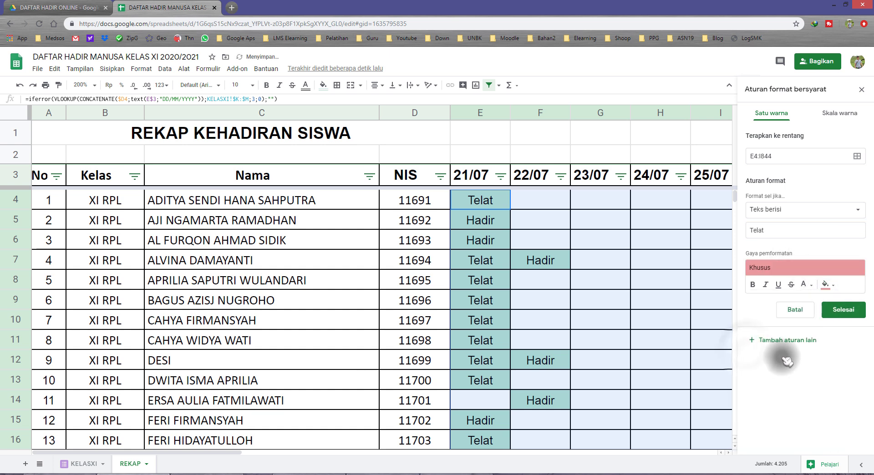
pyautogui.click(843, 310)
pyautogui.click(564, 278)
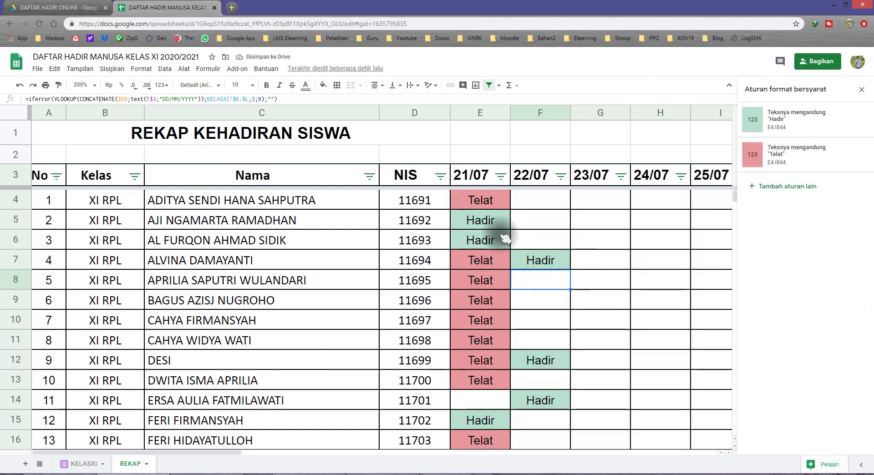
# Step: Open the existing conditional formatting rule for text containing Hadir for editing
pyautogui.click(487, 230)
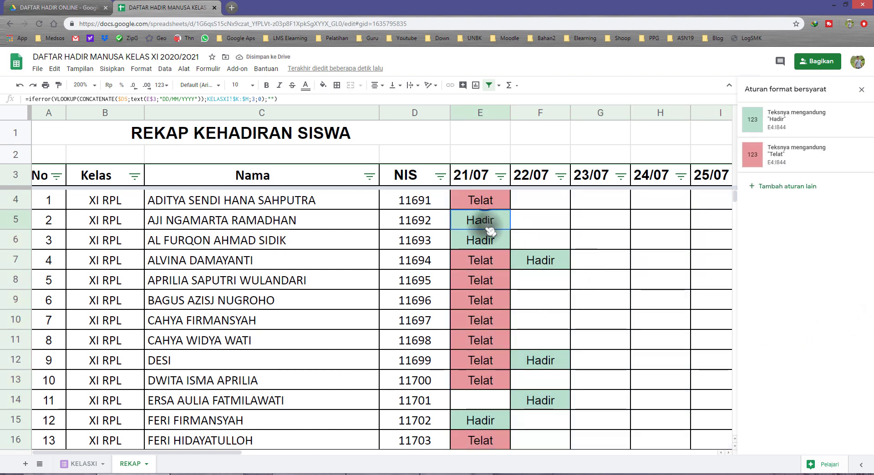
pyautogui.click(541, 256)
pyautogui.click(794, 120)
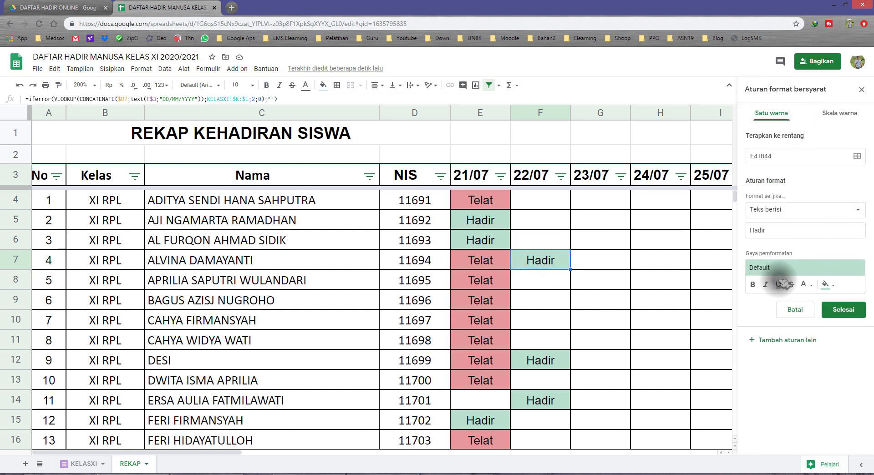
# Step: Try cyan and magenta as the fill colour of the Hadir rule
pyautogui.click(826, 285)
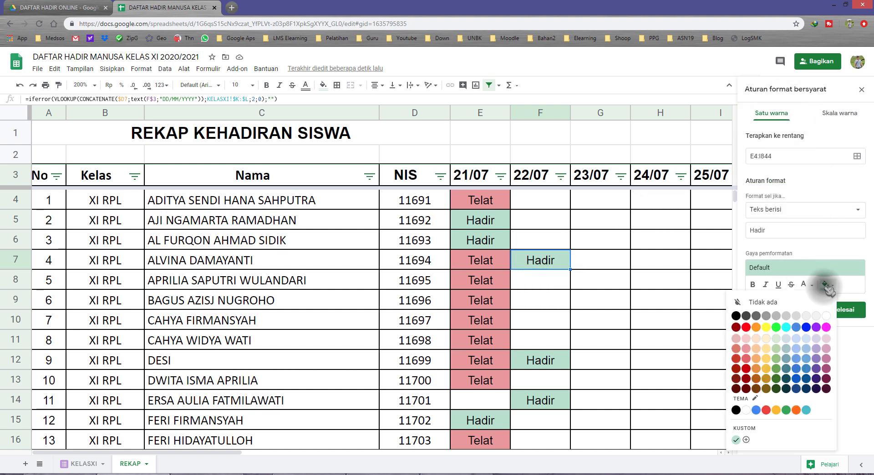
pyautogui.click(786, 327)
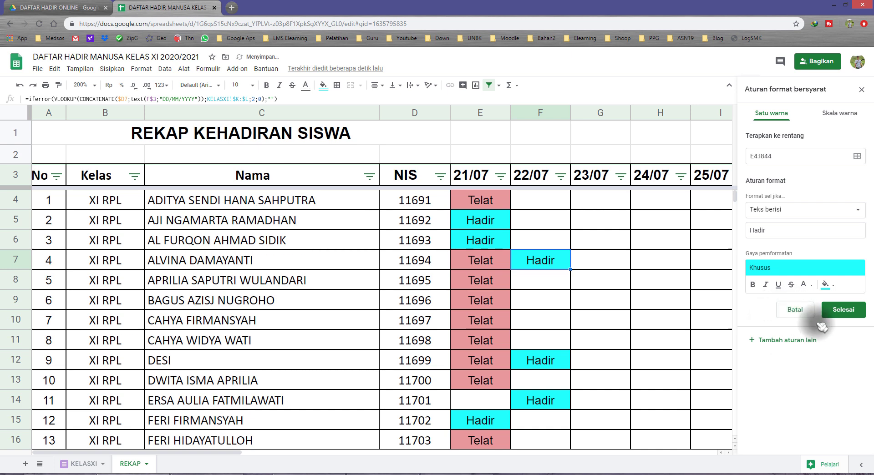
pyautogui.click(826, 286)
pyautogui.click(826, 328)
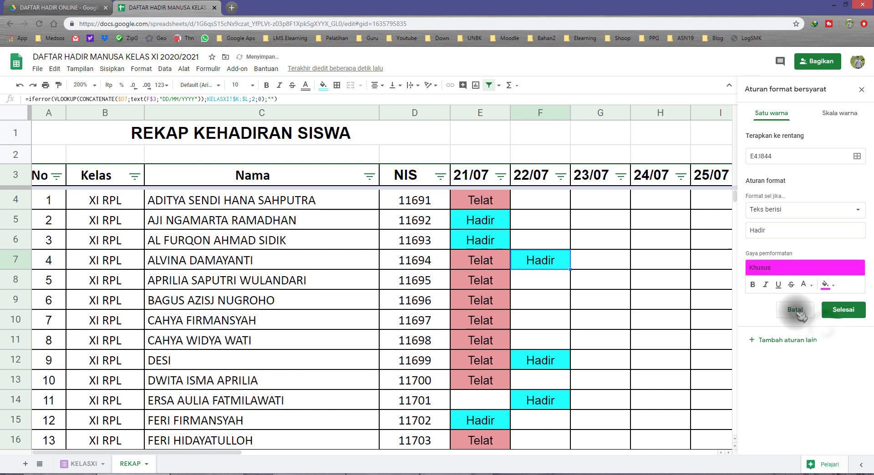
# Step: Set the Hadir rule's fill to bright green, saving it and closing the conditional formatting rules
pyautogui.click(828, 285)
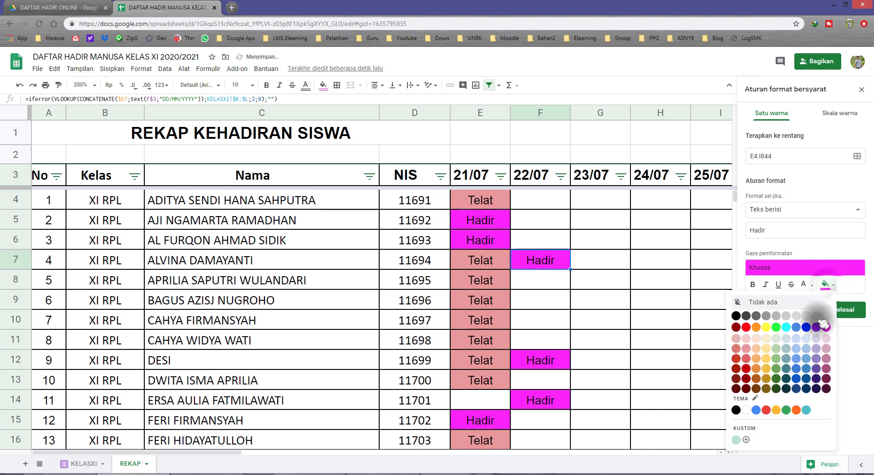
pyautogui.click(777, 328)
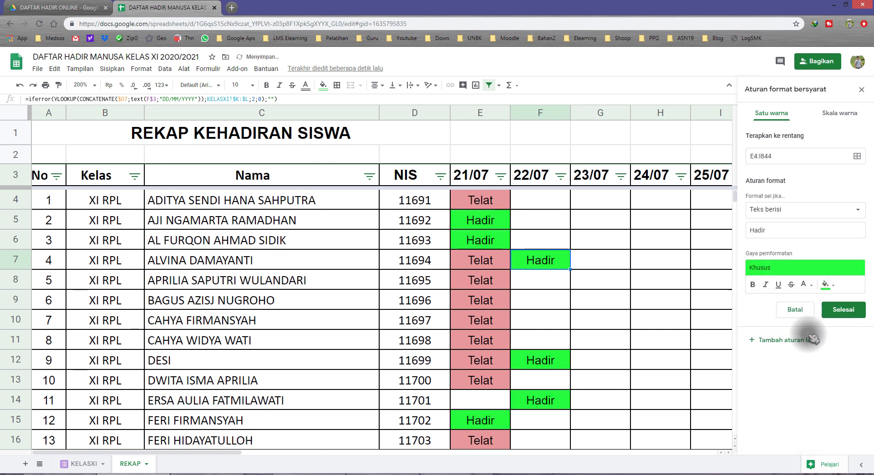
pyautogui.click(838, 312)
pyautogui.click(608, 295)
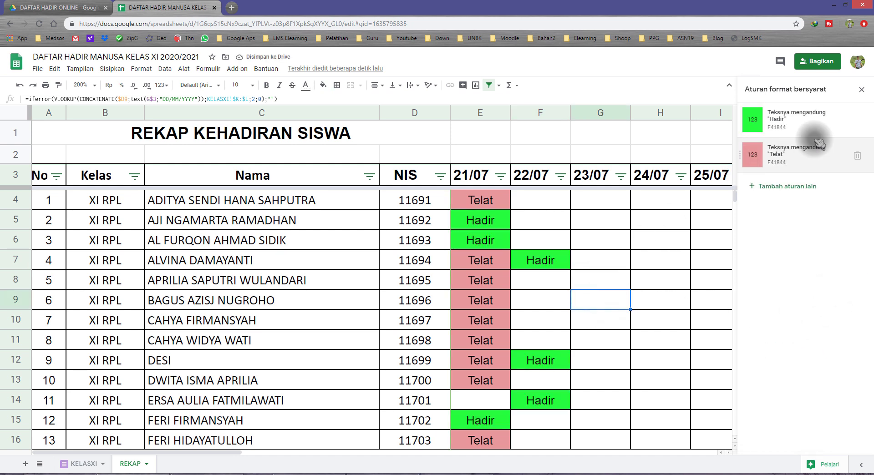
pyautogui.click(861, 92)
pyautogui.click(642, 259)
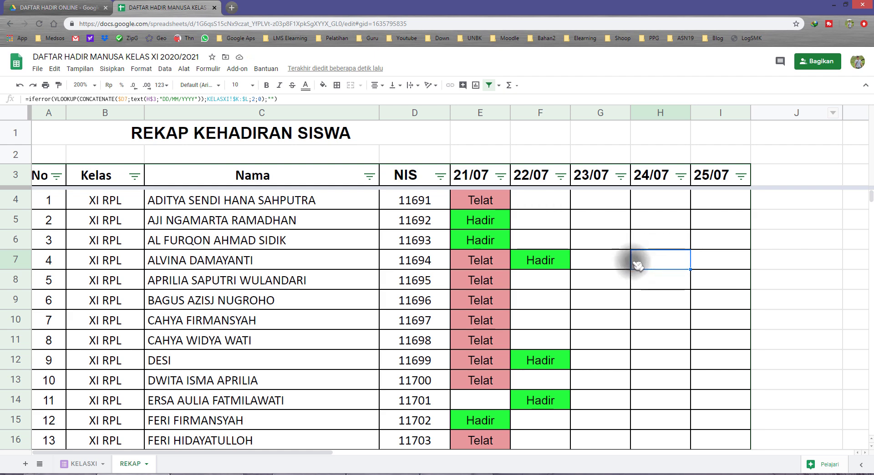
# Step: Examine the coloured Hadir and Telat cells down the 21/07 and 22/07 columns of the REKAP sheet
pyautogui.scroll(-3, 597, 269)
pyautogui.scroll(2, 560, 268)
pyautogui.scroll(-7, 504, 266)
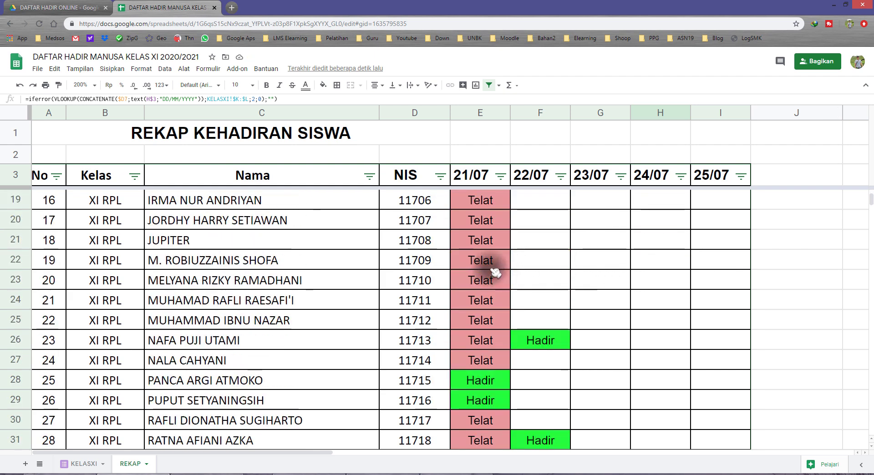
pyautogui.scroll(-6, 518, 293)
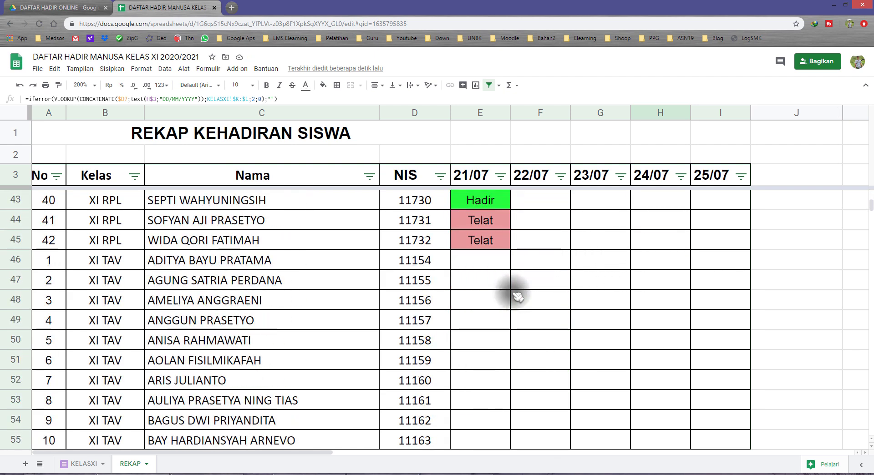
pyautogui.scroll(12, 515, 293)
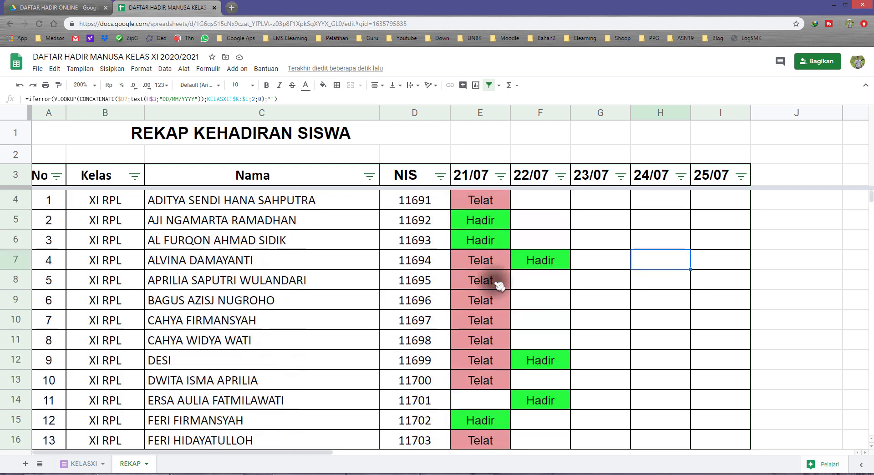
pyautogui.click(469, 173)
pyautogui.click(501, 242)
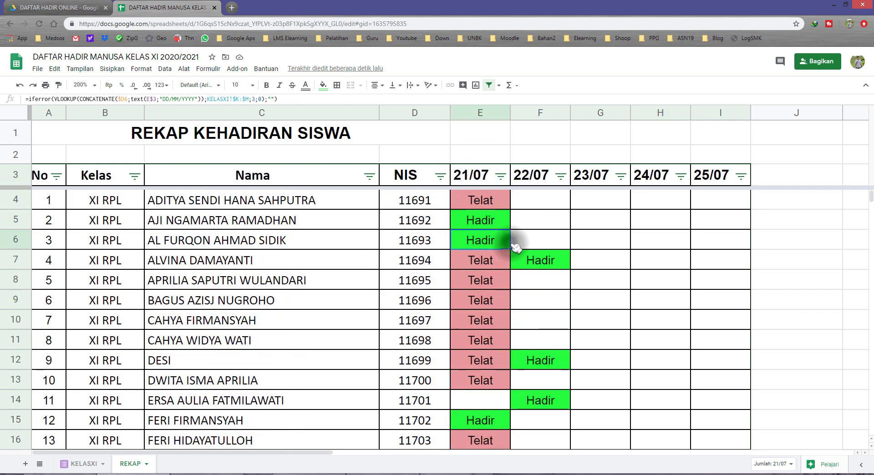